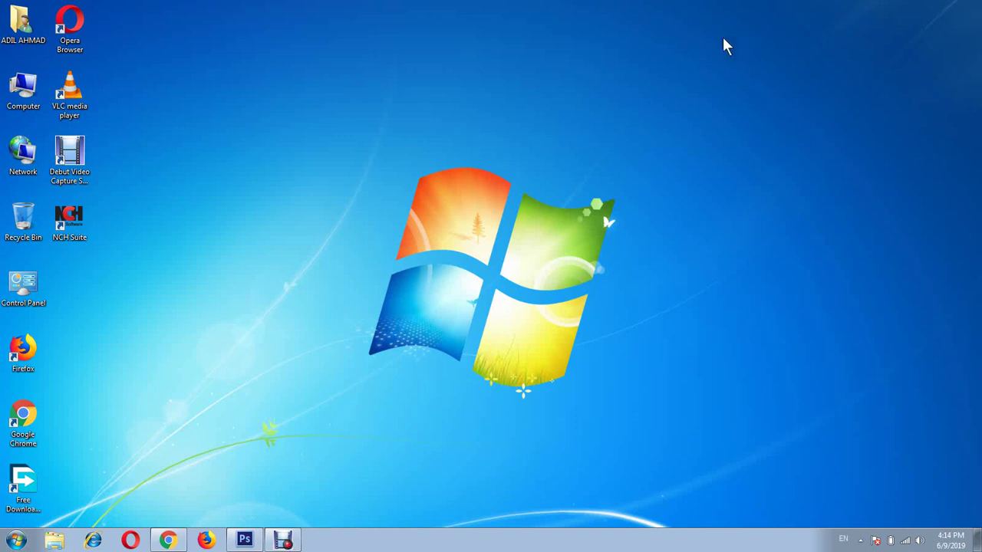
# Refresh the Windows desktop and bring the empty Photoshop workspace to the front.
pyautogui.rightClick(572, 105)
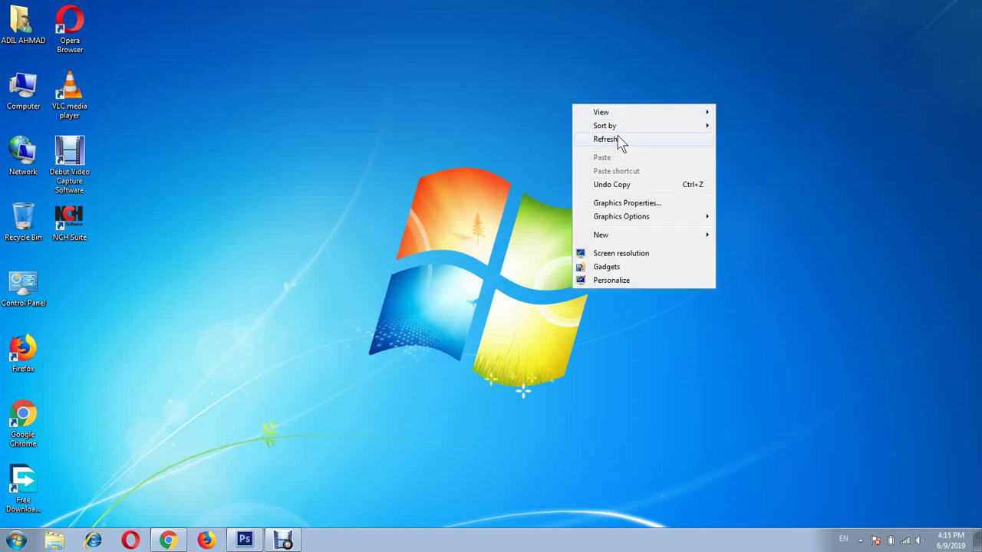
pyautogui.click(620, 141)
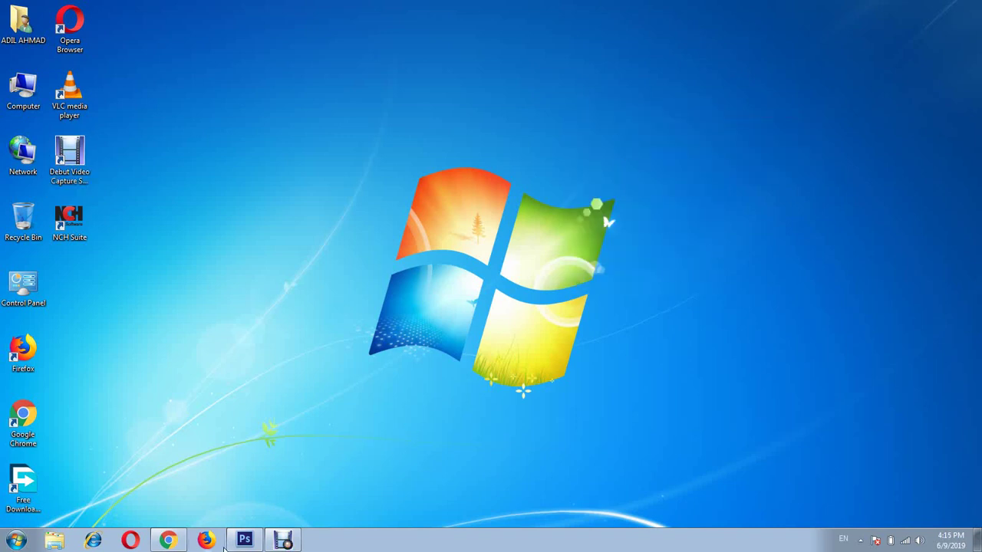
pyautogui.click(255, 543)
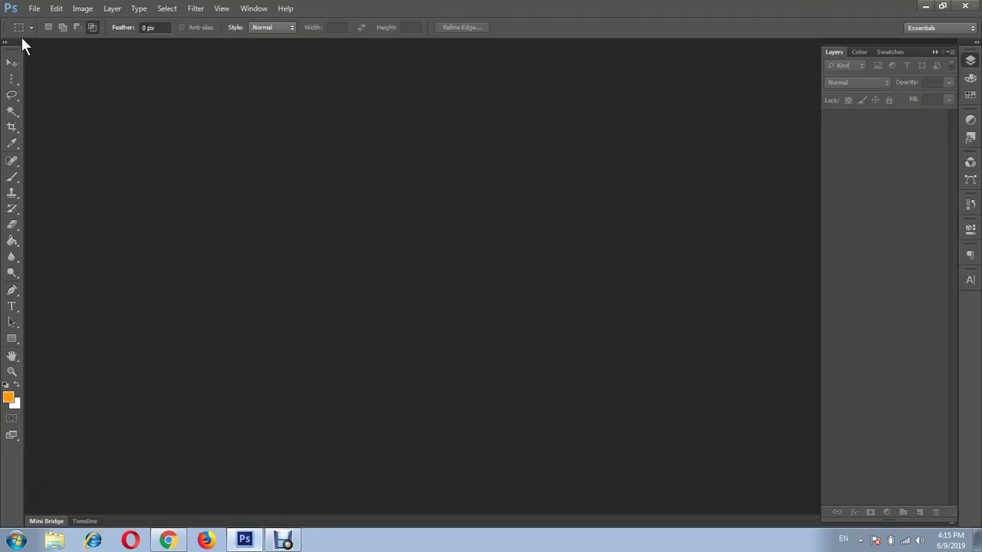
# Create a new white 1000 × 1000 px, 300 ppi document named Untitled-1.
pyautogui.click(34, 9)
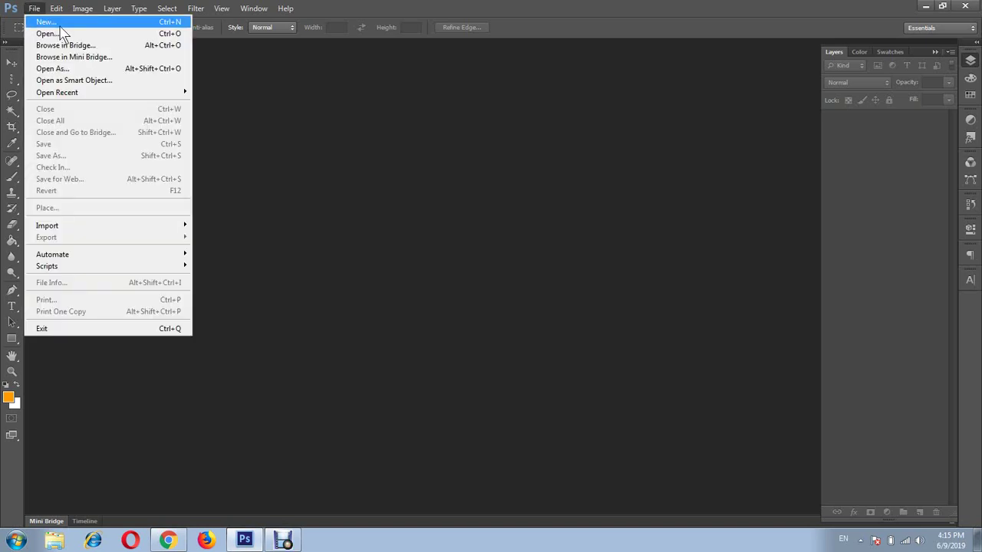
pyautogui.click(48, 20)
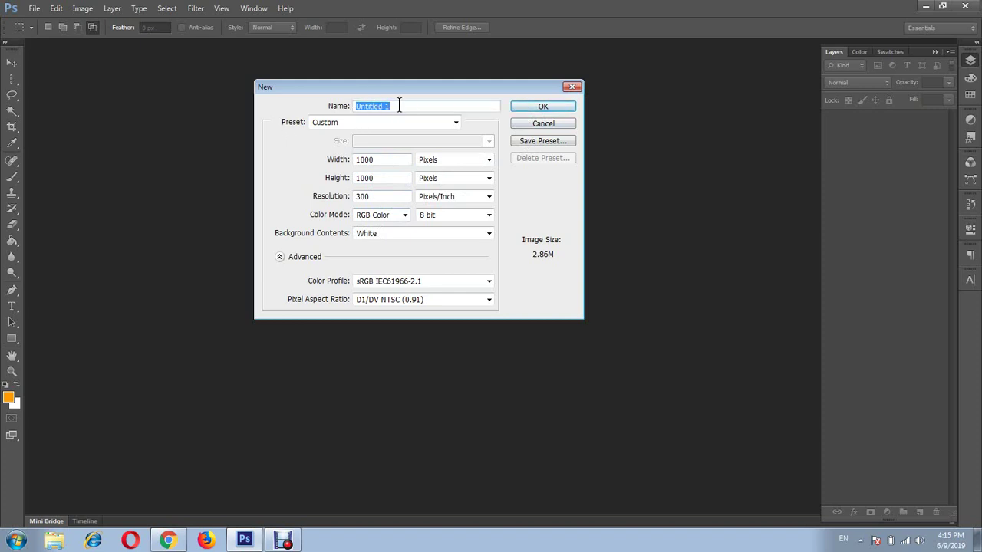
pyautogui.click(552, 108)
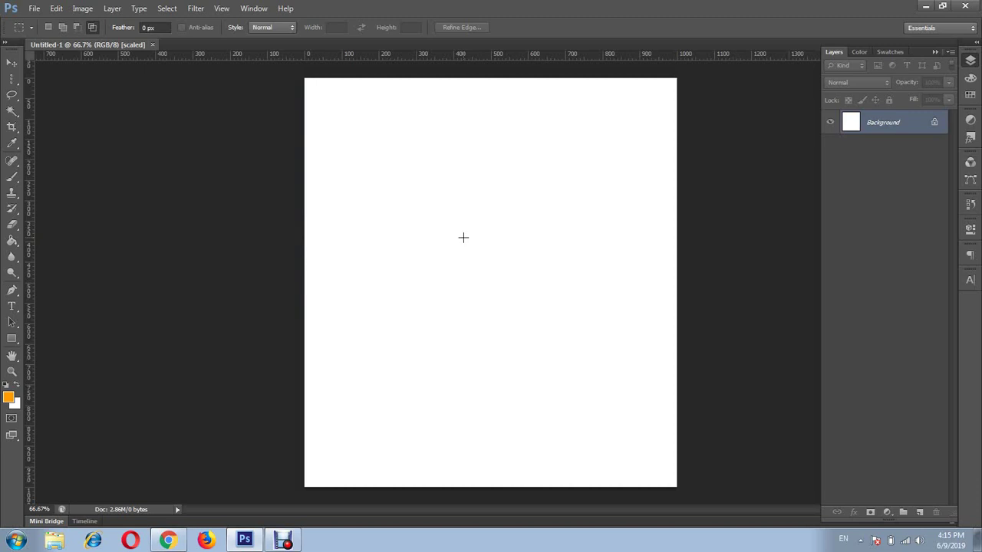
pyautogui.press('v')
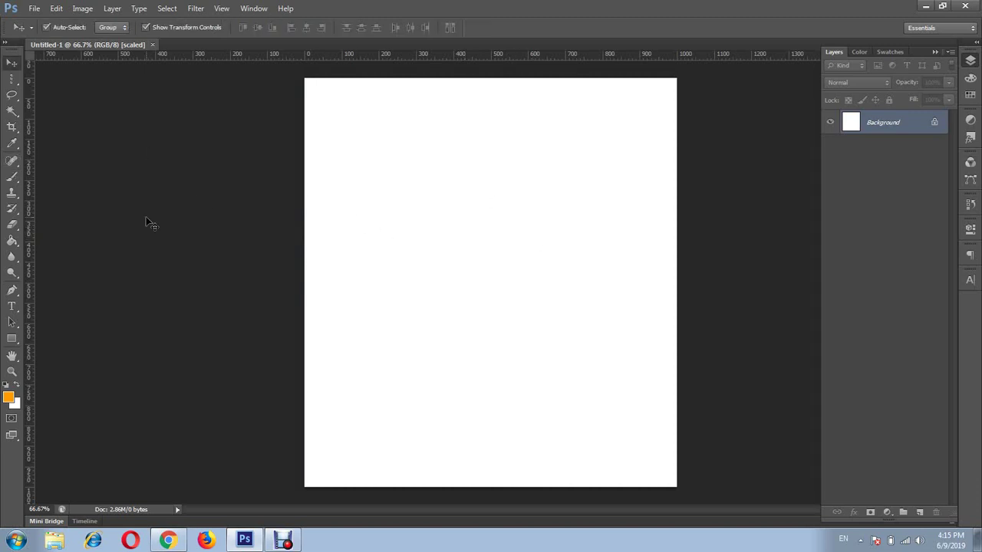
pyautogui.click(15, 80)
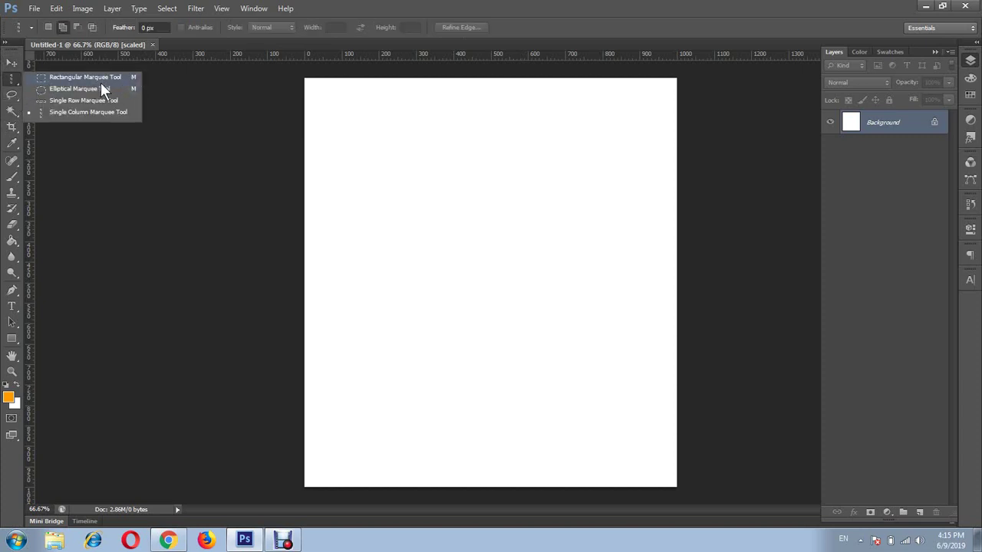
pyautogui.click(11, 96)
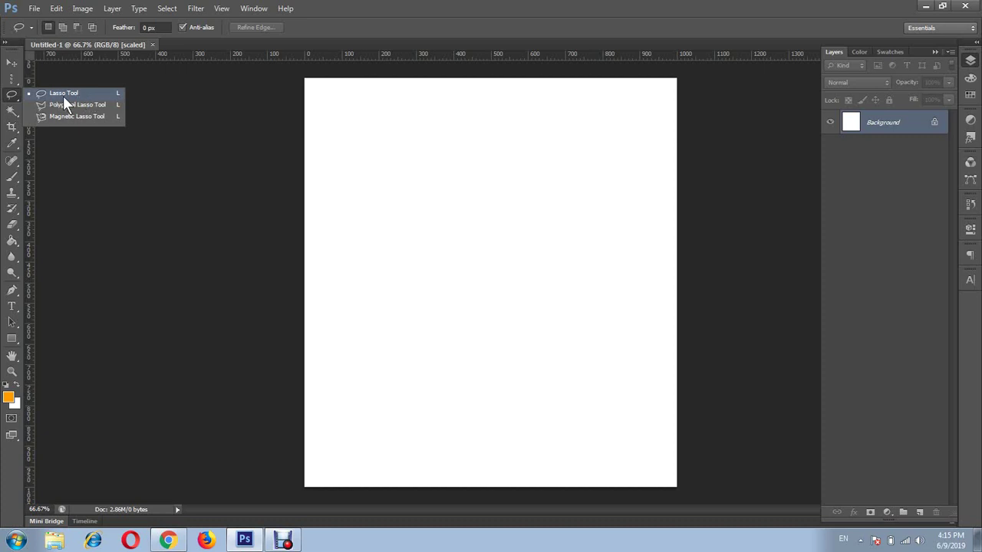
pyautogui.click(409, 9)
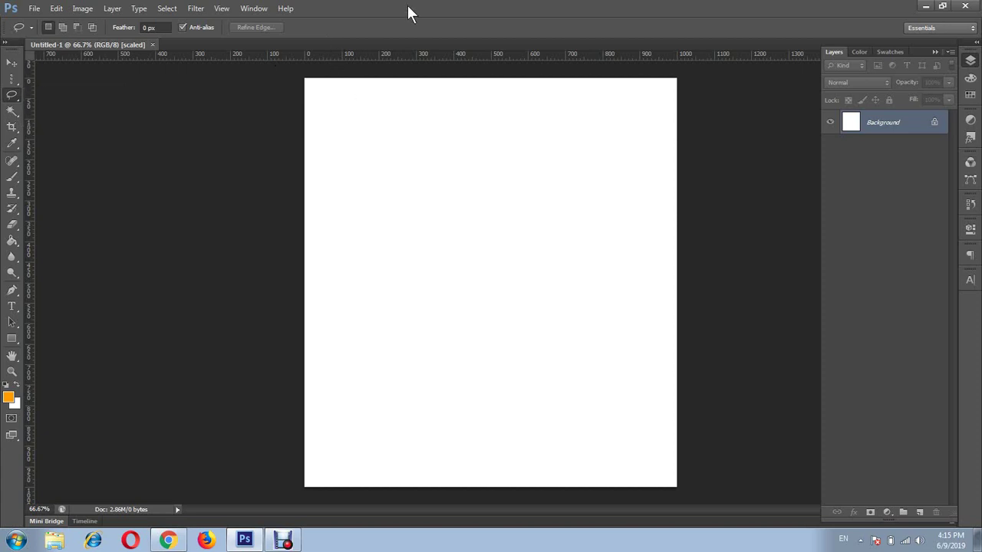
pyautogui.click(12, 62)
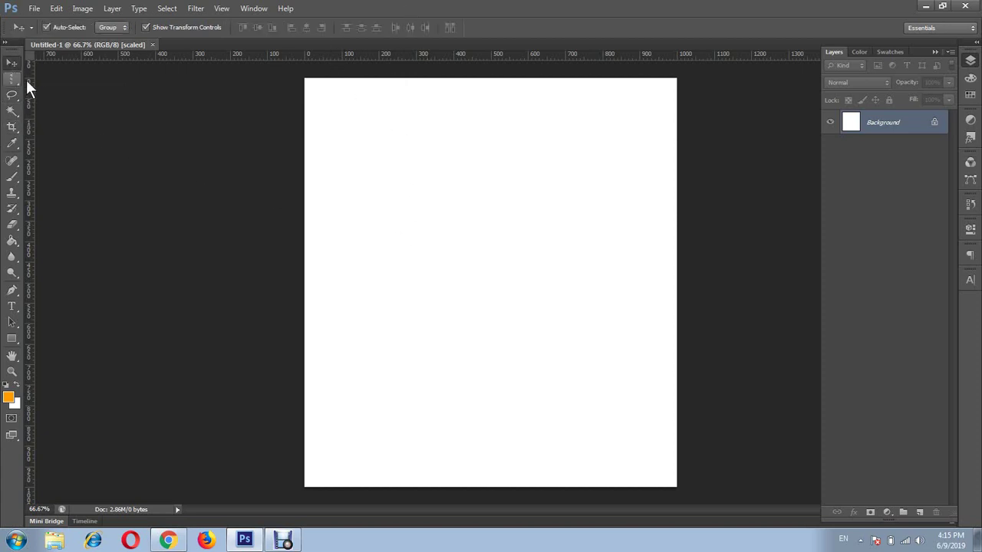
# Search Google for 'photo' in a new Chrome tab.
pyautogui.click(170, 542)
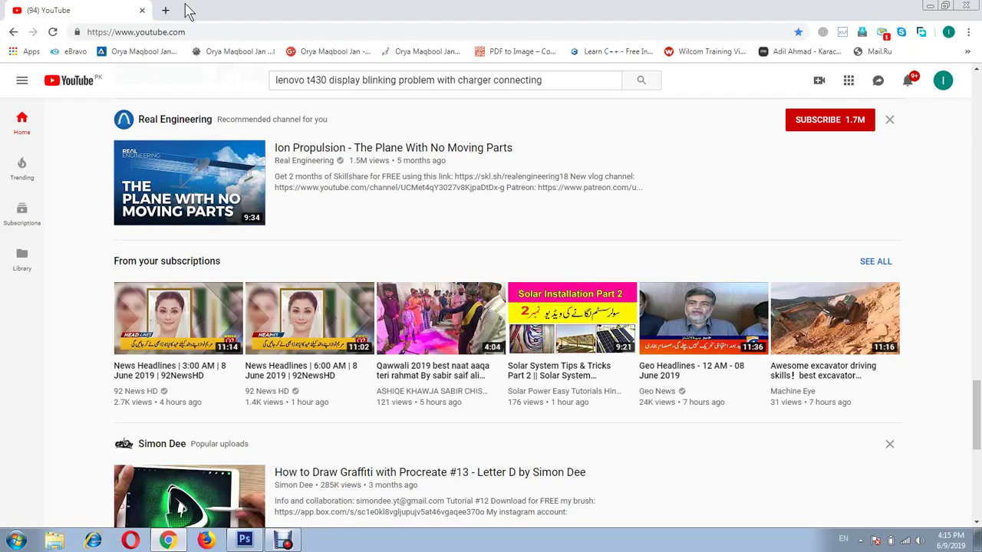
pyautogui.click(165, 11)
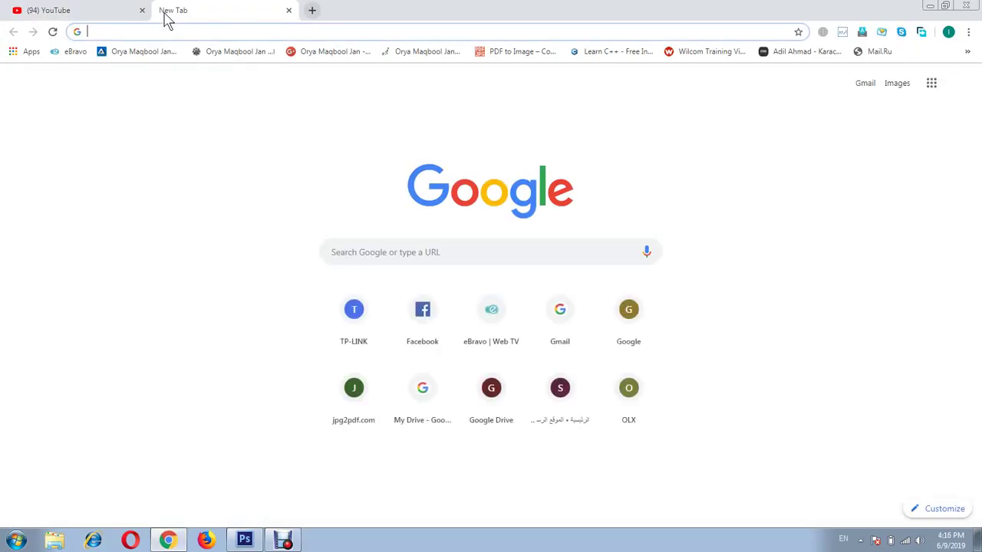
pyautogui.write('pho')
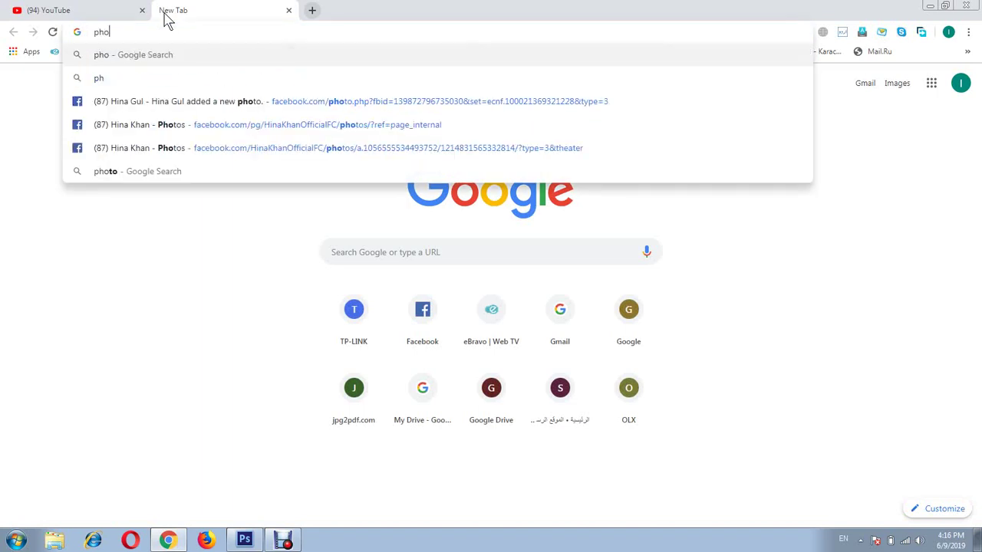
pyautogui.write('to')
pyautogui.press('Return')
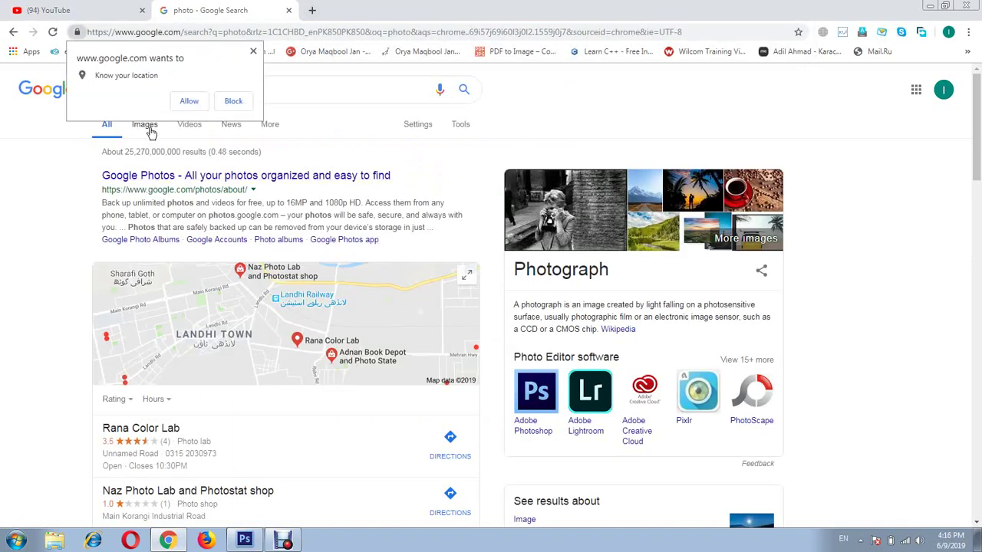
# Switch to Google Image results and scroll down to the Grad Photos portrait.
pyautogui.click(150, 132)
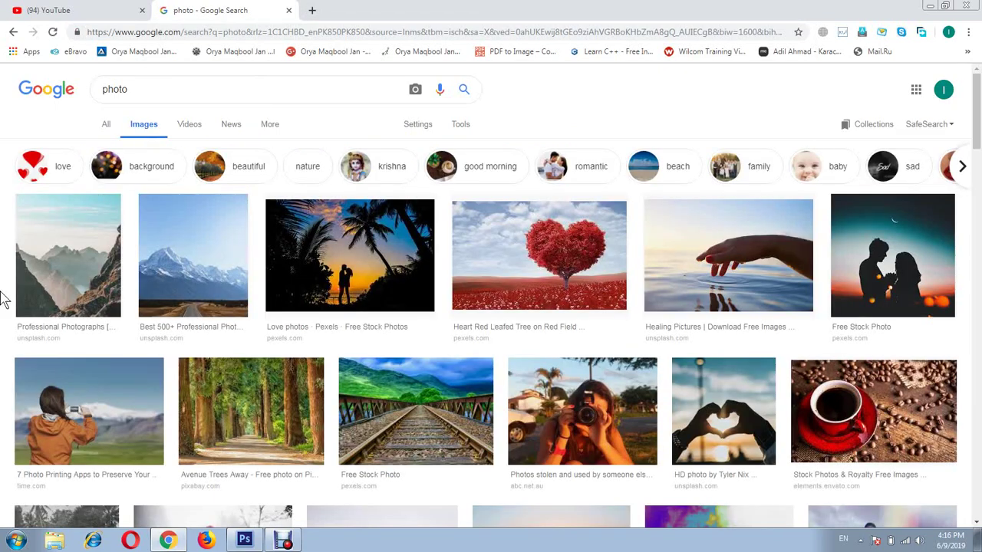
pyautogui.scroll(-5, 2, 299)
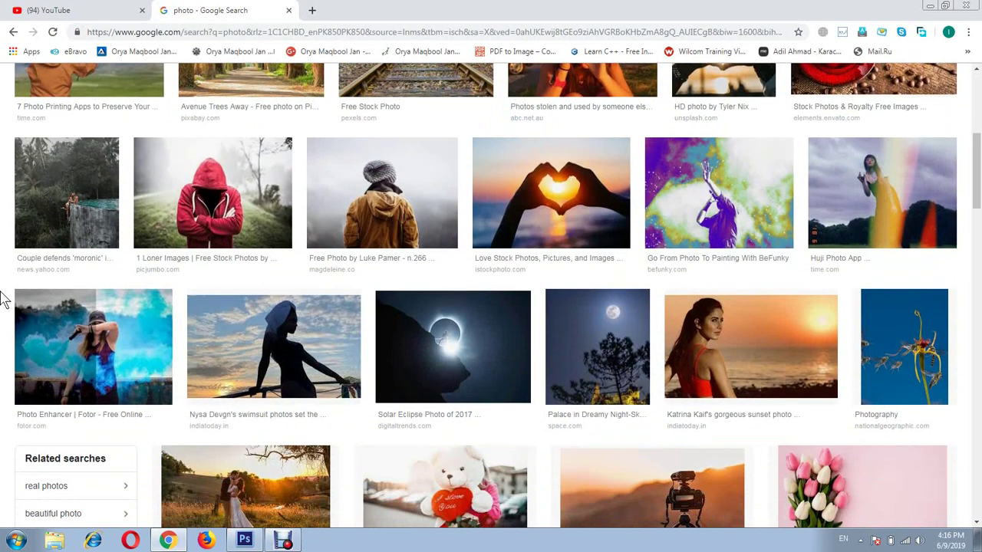
pyautogui.scroll(-1, 2, 299)
pyautogui.scroll(-1, 2, 299)
pyautogui.scroll(-1, 2, 299)
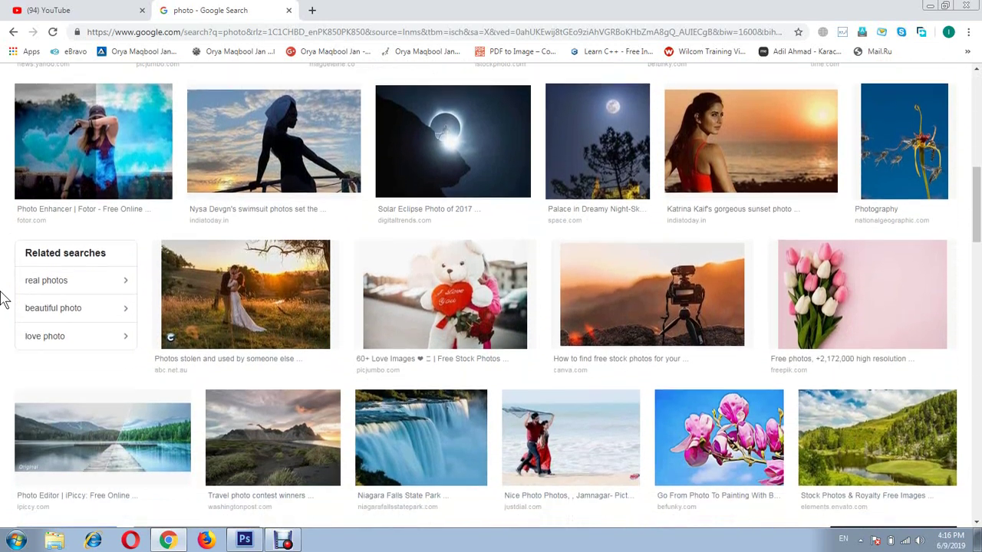
pyautogui.scroll(-3, 2, 299)
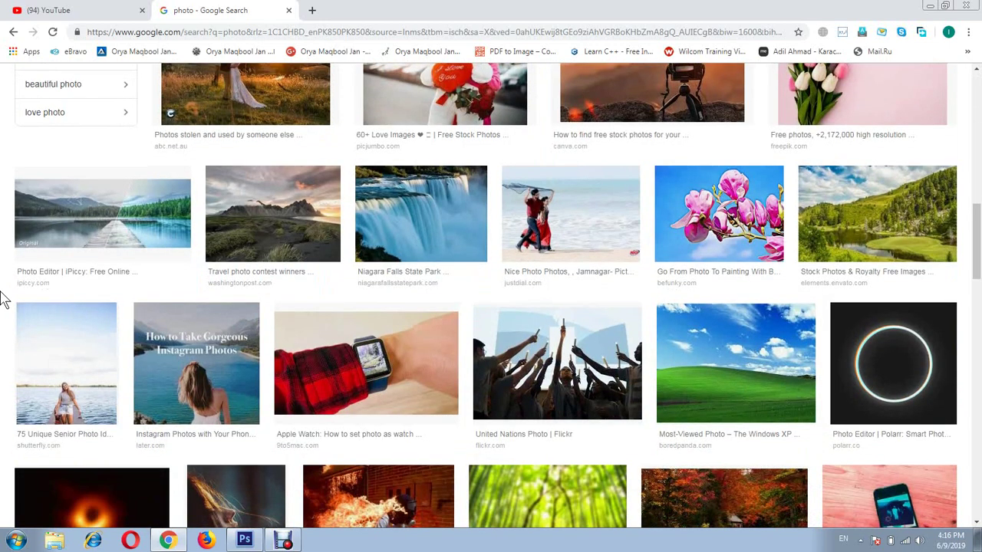
pyautogui.scroll(-1, 2, 299)
pyautogui.scroll(-3, 3, 299)
pyautogui.scroll(-1, 2, 299)
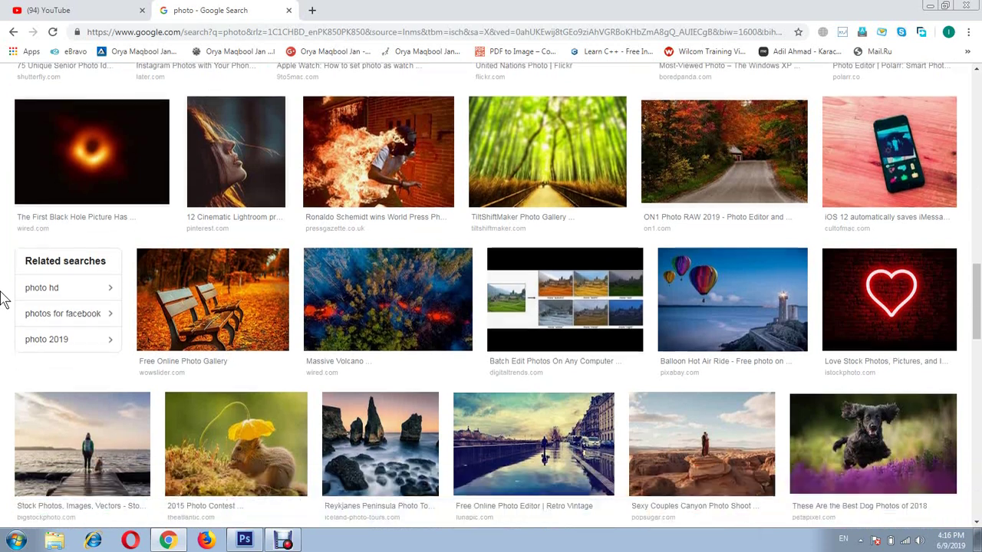
pyautogui.scroll(-2, 2, 299)
pyautogui.scroll(-1, 3, 299)
pyautogui.scroll(-2, 2, 299)
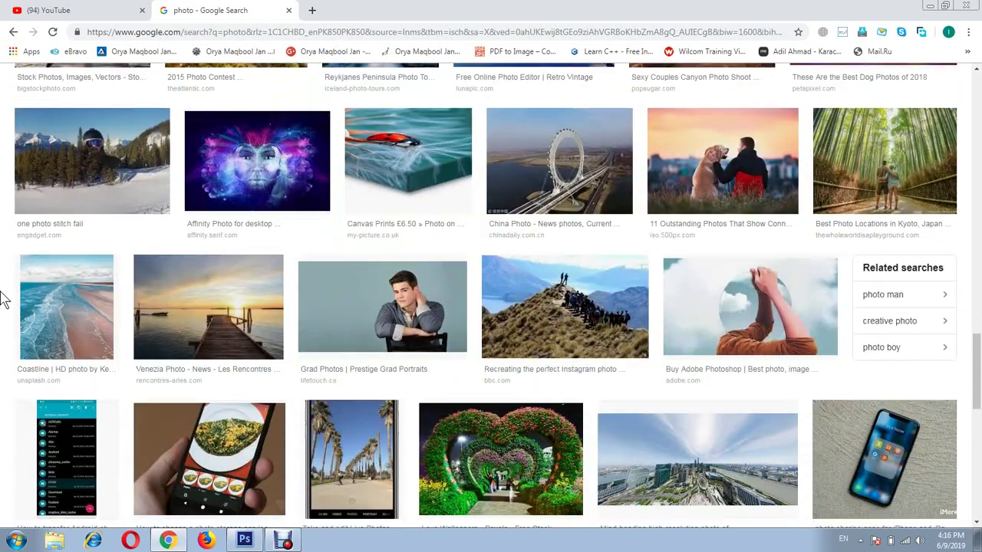
pyautogui.moveTo(382, 307)
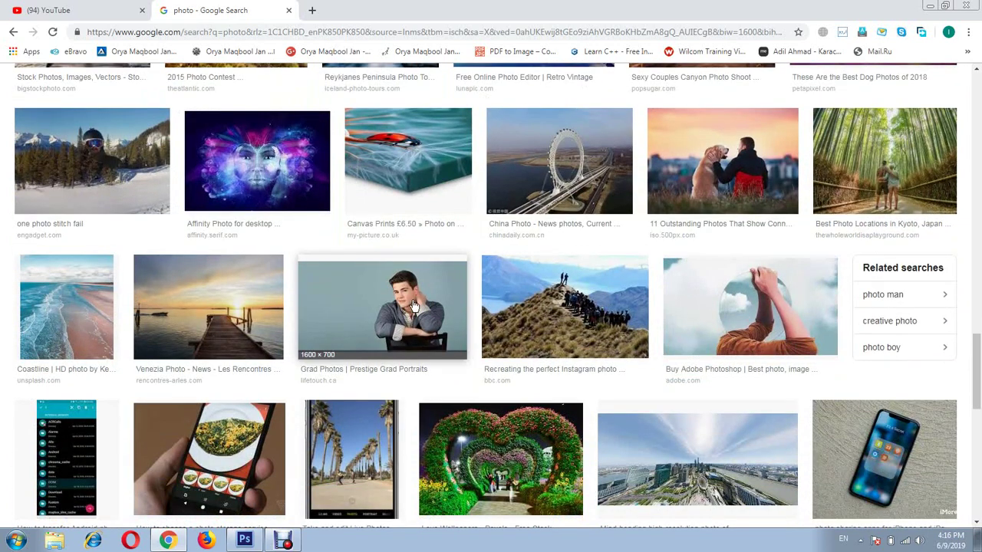
# Preview several related portraits, then return to the Grad Photos portrait preview.
pyautogui.click(412, 306)
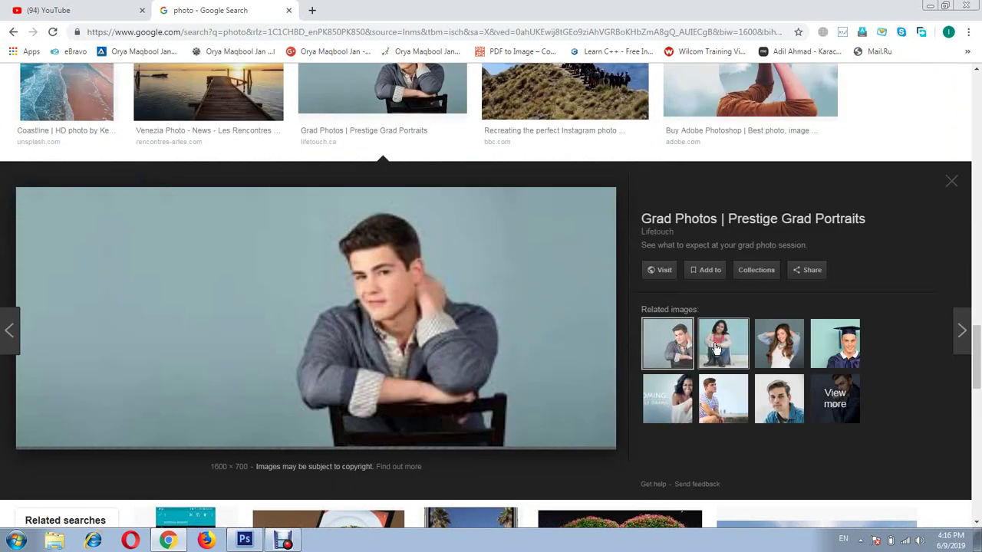
pyautogui.click(726, 347)
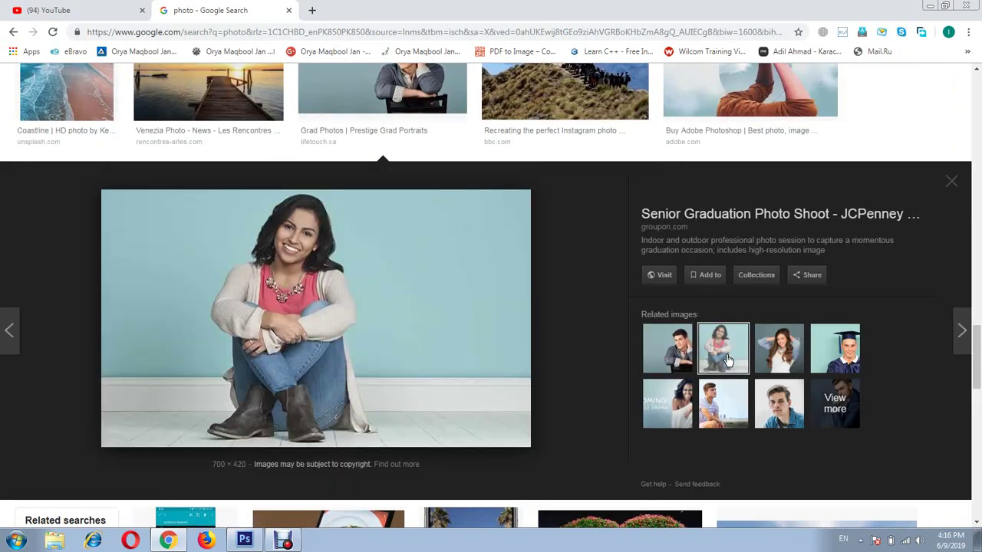
pyautogui.click(792, 370)
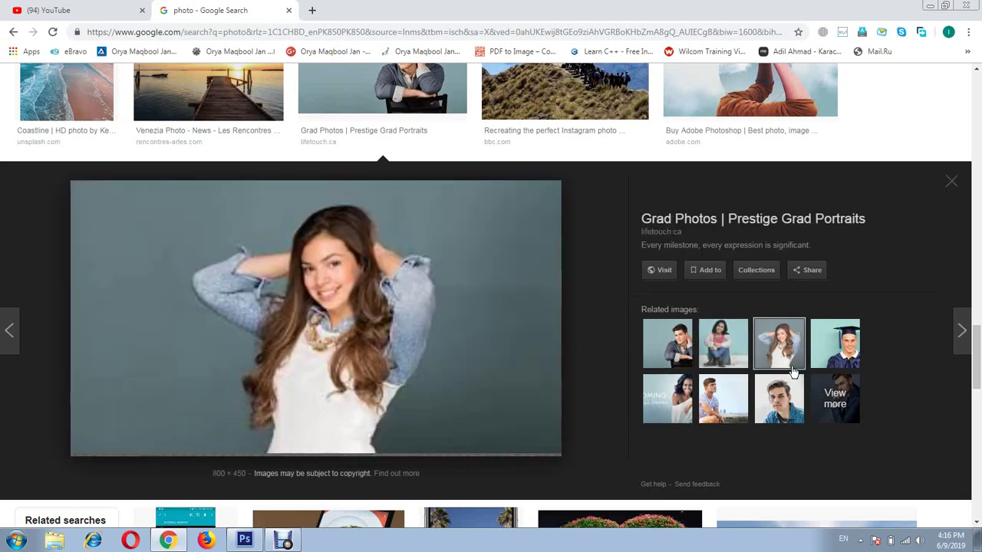
pyautogui.click(851, 358)
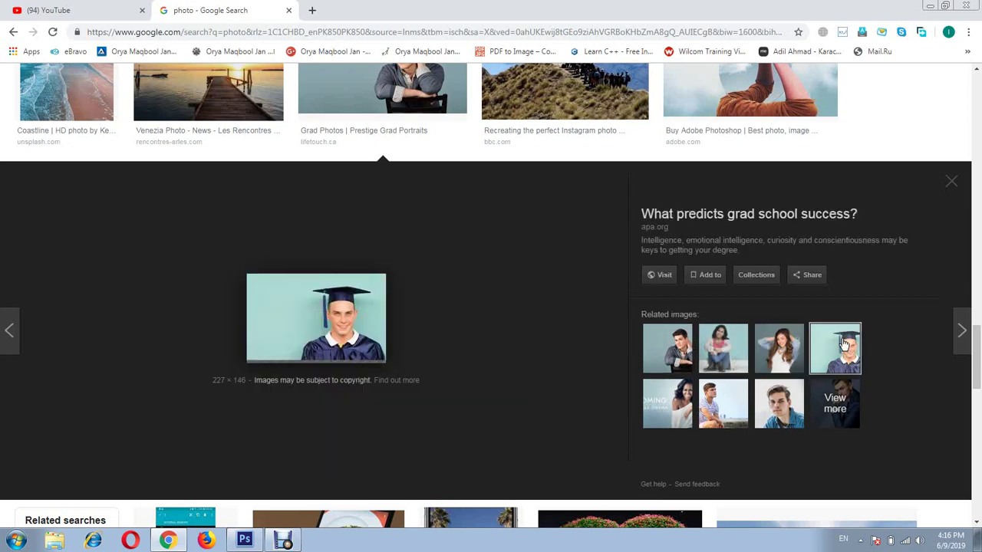
pyautogui.click(677, 418)
pyautogui.click(704, 416)
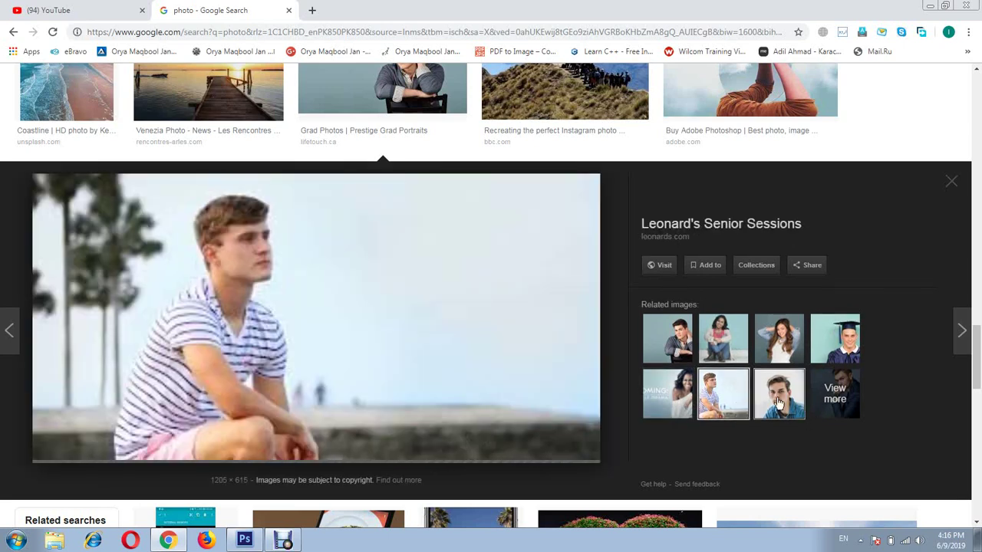
pyautogui.click(778, 403)
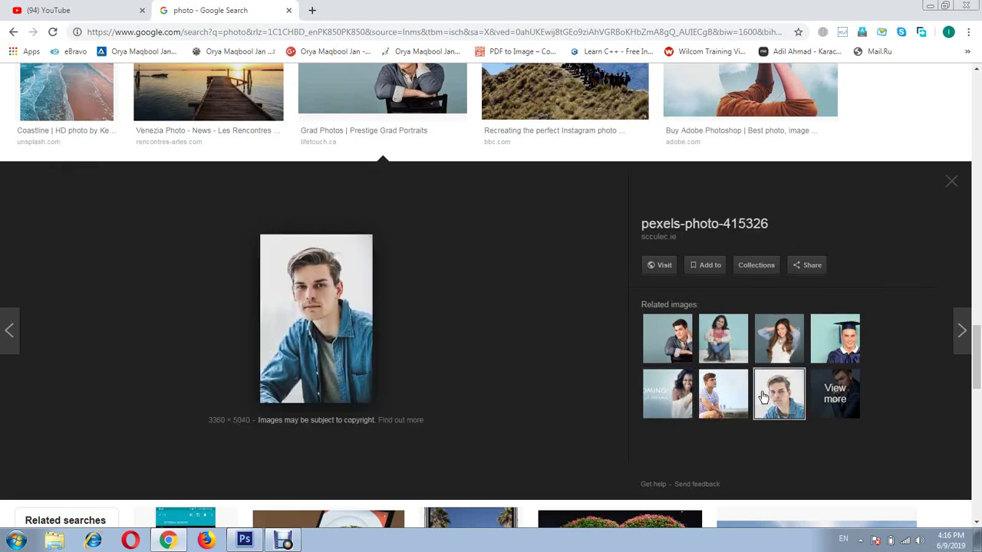
pyautogui.click(664, 351)
# Copy the Grad Photos portrait image and switch back to Photoshop.
pyautogui.rightClick(339, 222)
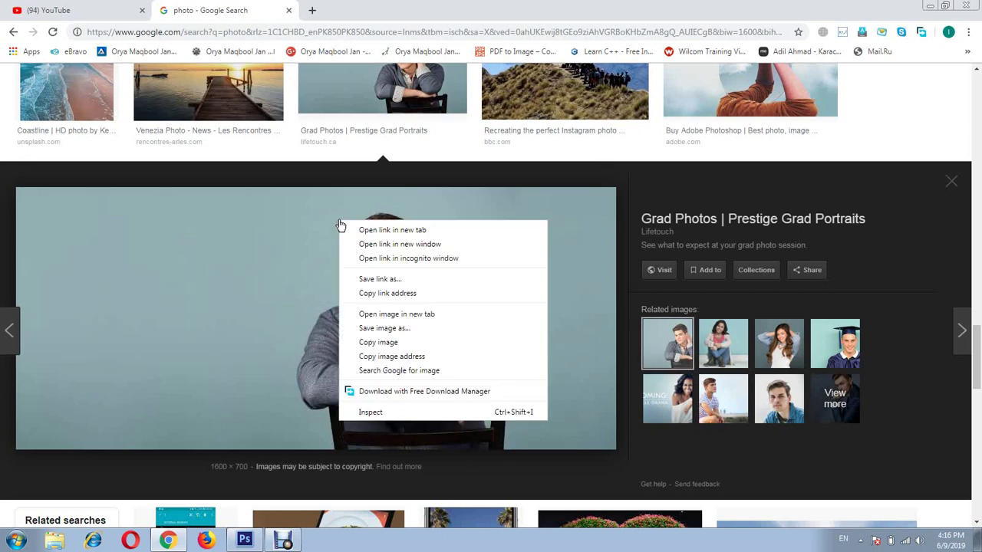
pyautogui.click(385, 343)
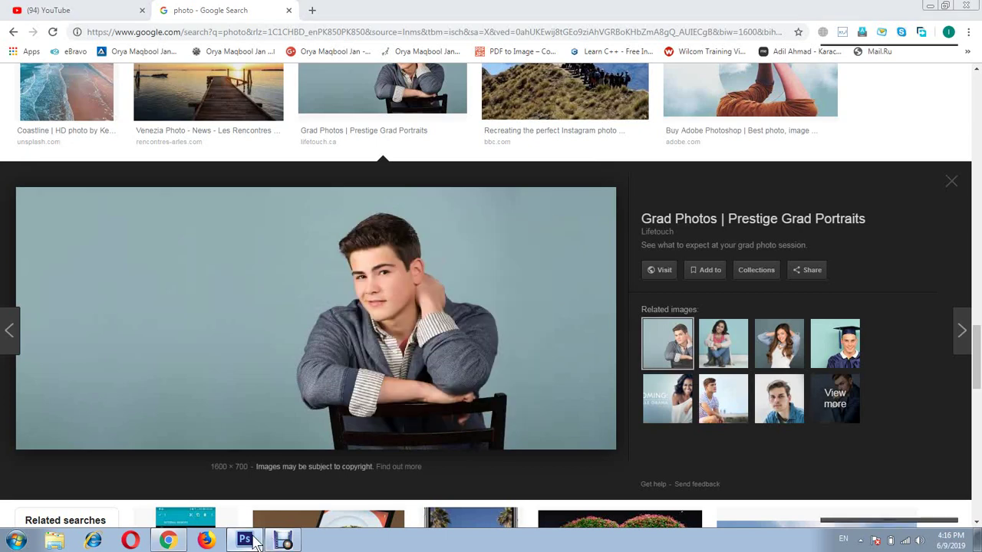
pyautogui.click(244, 540)
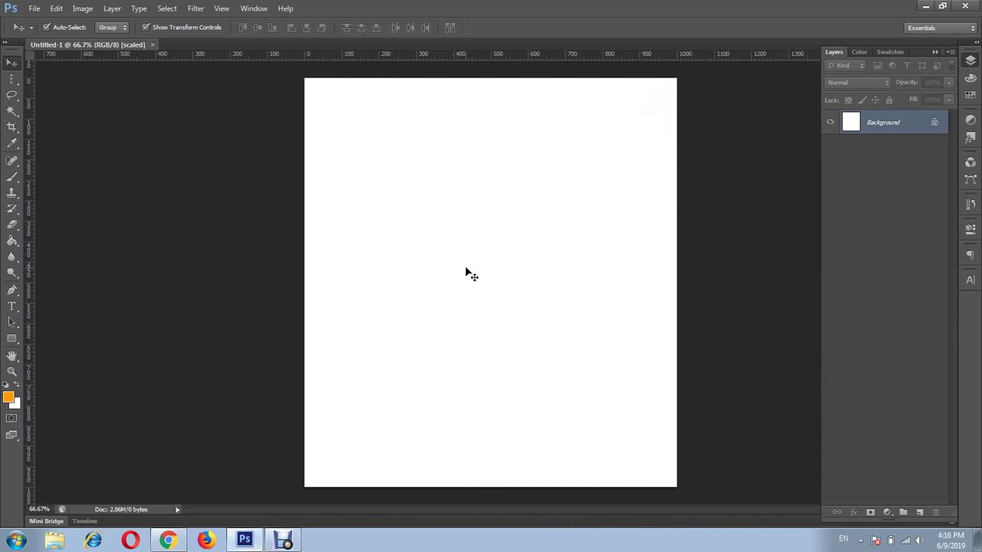
# Paste the grad portrait as Layer 1 and centre it on the canvas.
pyautogui.hotkey('ctrl', 'v')
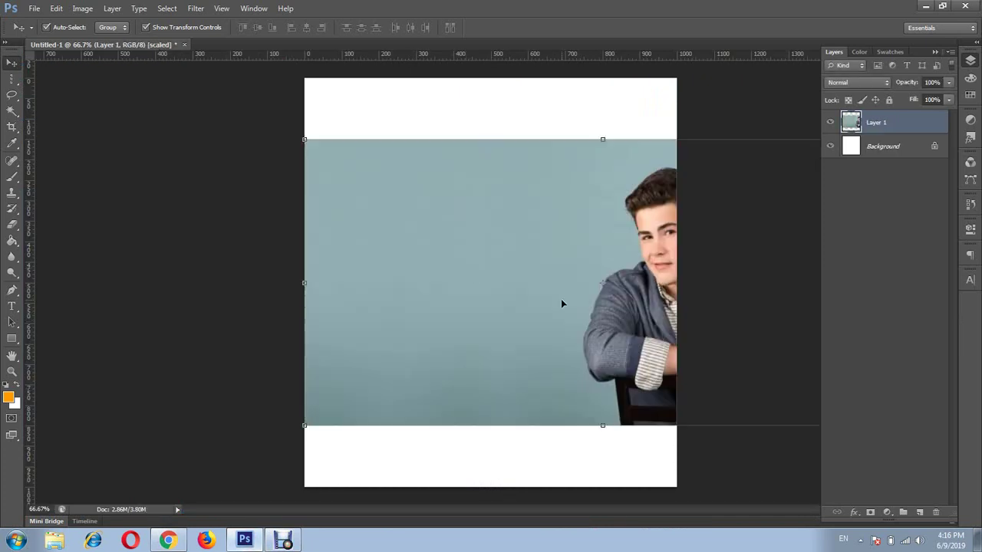
pyautogui.moveTo(630, 338); pyautogui.dragTo(426, 329)
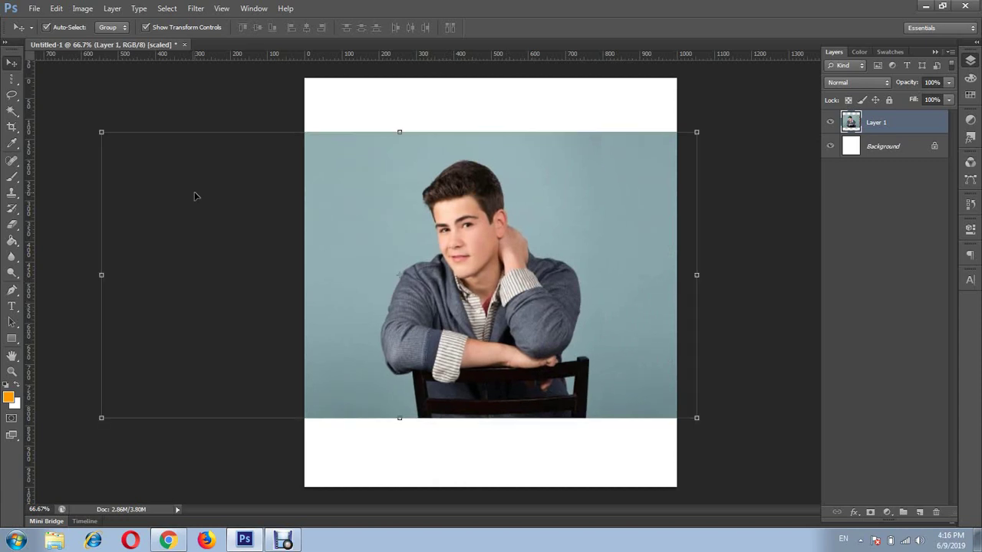
pyautogui.moveTo(12, 94); pyautogui.dragTo(60, 99)
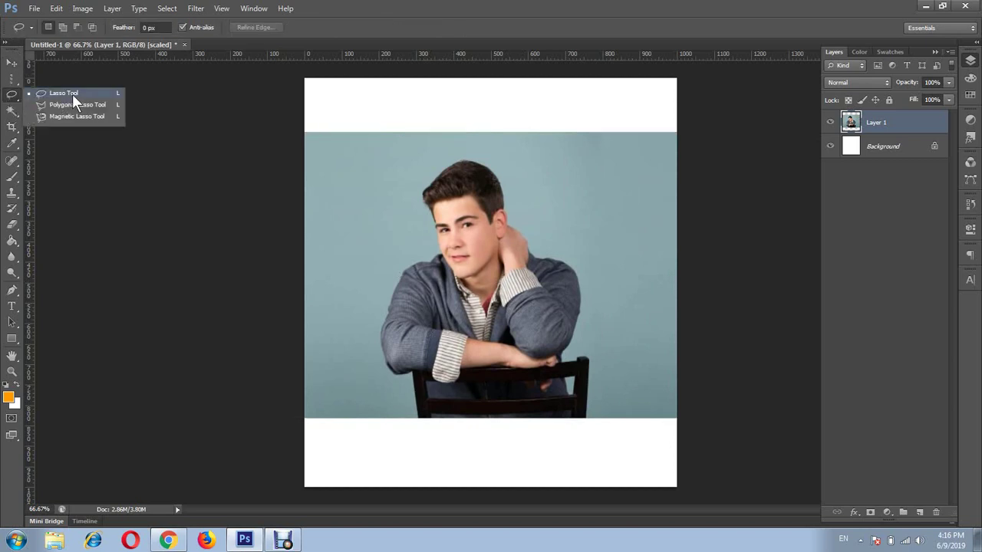
# Zoom in and trace a freehand lasso around the boy's hair, face and raised hand.
pyautogui.click(520, 313)
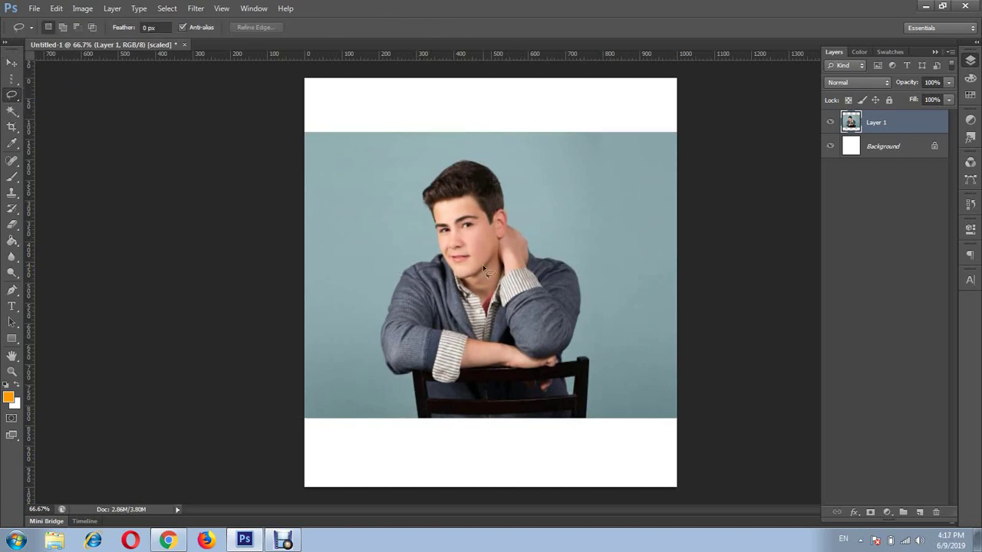
pyautogui.scroll(5, 475, 251)
pyautogui.scroll(3, 476, 251)
pyautogui.scroll(2, 475, 251)
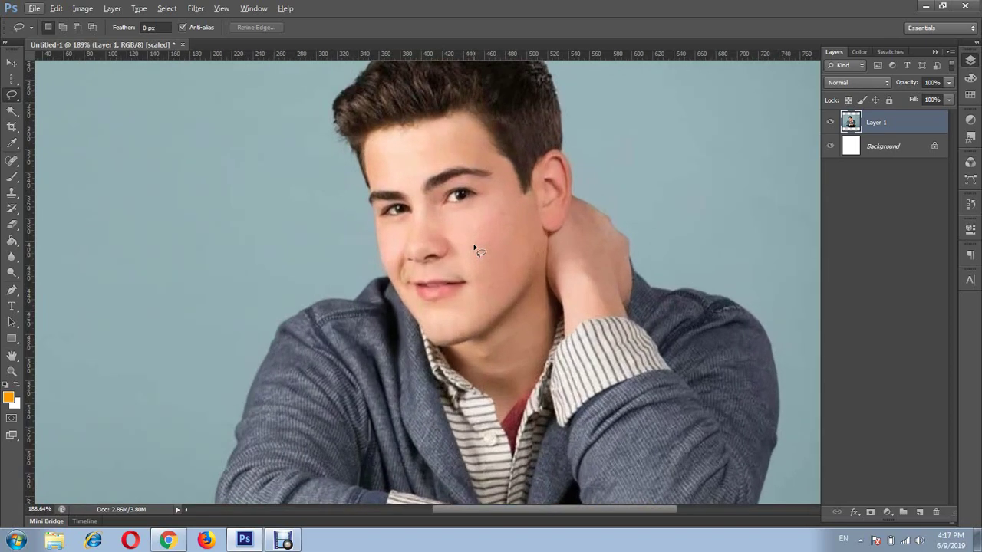
pyautogui.scroll(3, 471, 324)
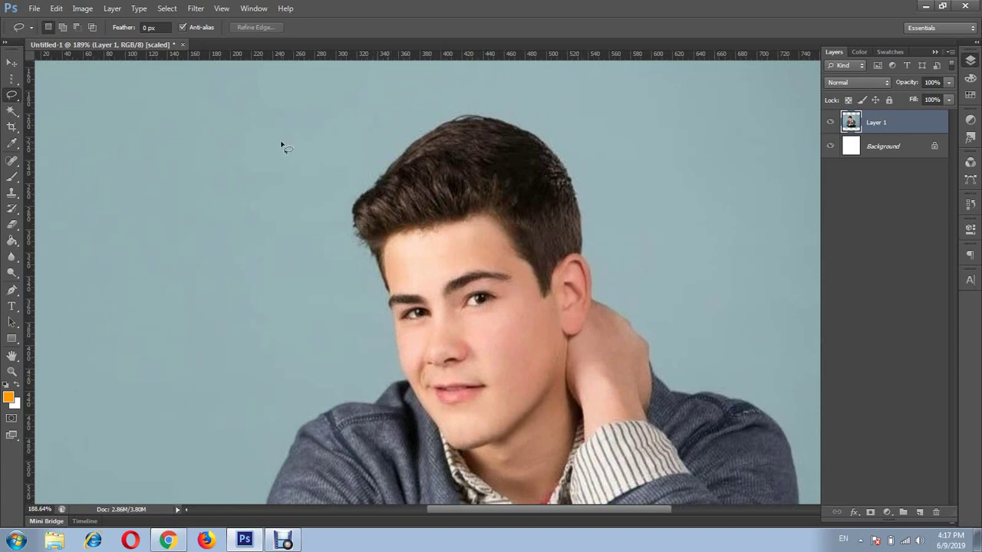
pyautogui.rightClick(12, 94)
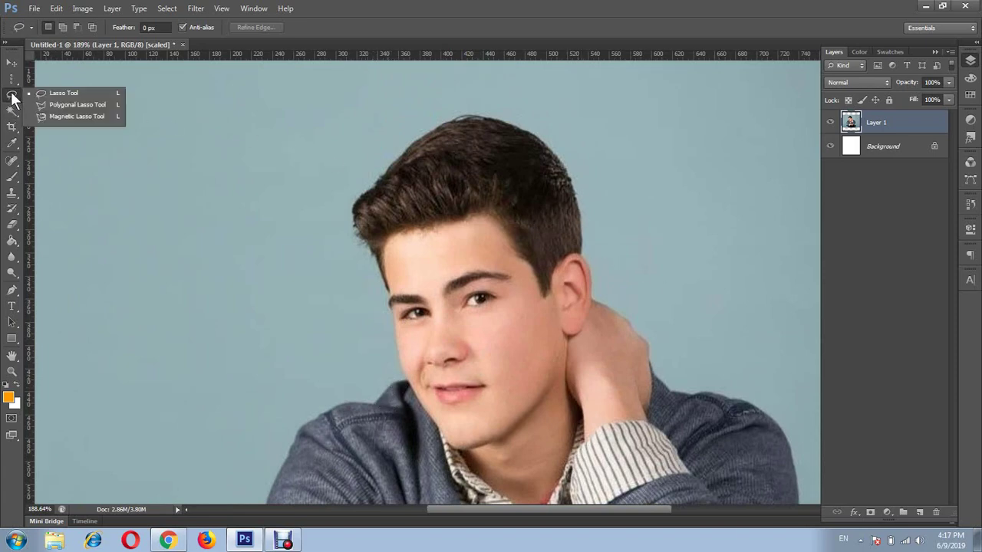
pyautogui.click(95, 93)
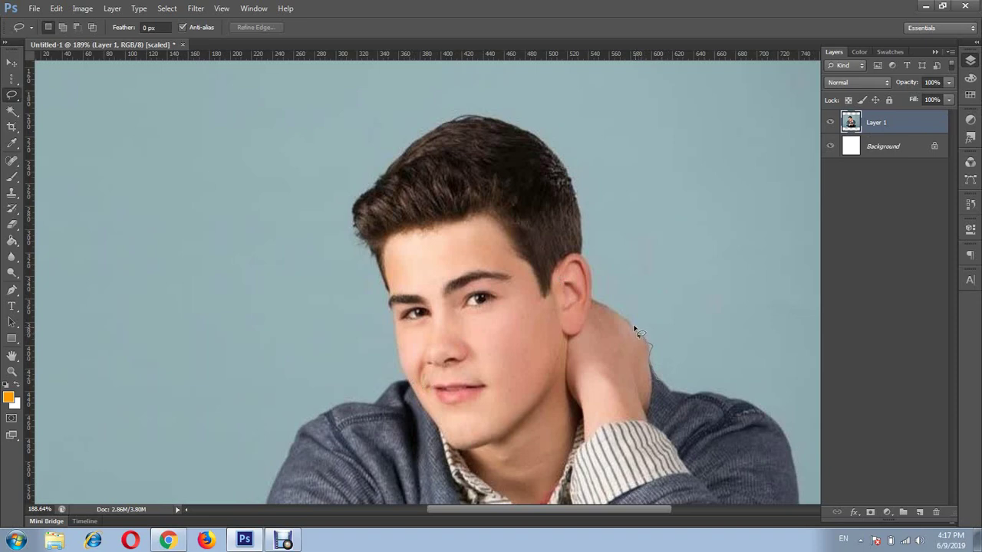
pyautogui.moveTo(632, 322)
pyautogui.mouseDown()
pyautogui.moveTo(592, 283)
pyautogui.moveTo(566, 169)
pyautogui.moveTo(502, 116)
pyautogui.moveTo(458, 115)
pyautogui.moveTo(418, 130)
pyautogui.moveTo(343, 217)
pyautogui.moveTo(385, 293)
pyautogui.moveTo(400, 377)
pyautogui.moveTo(448, 460)
pyautogui.moveTo(502, 482)
pyautogui.moveTo(678, 454)
pyautogui.mouseUp()
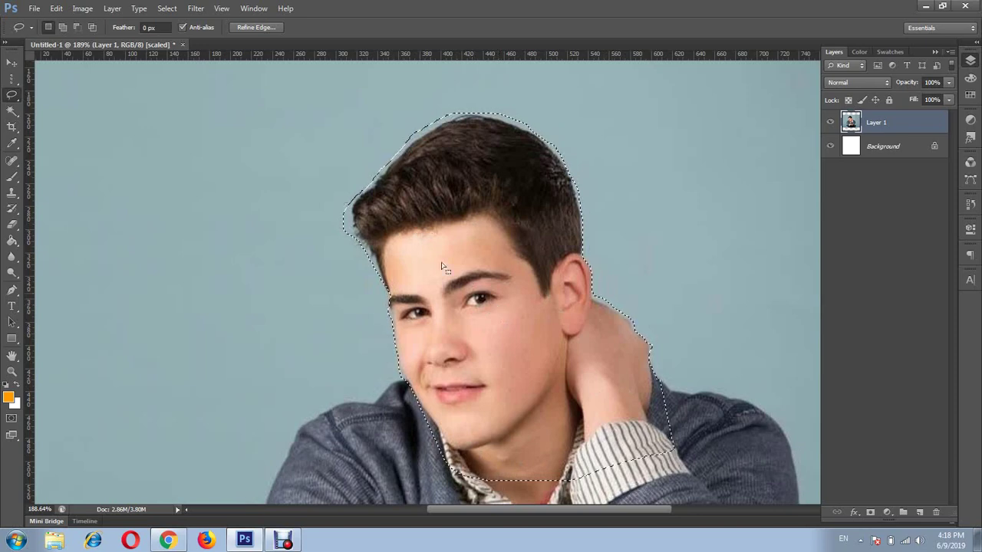
# Set Add to selection mode, choose the Polygonal Lasso Tool, and deselect the freehand outline.
pyautogui.click(67, 28)
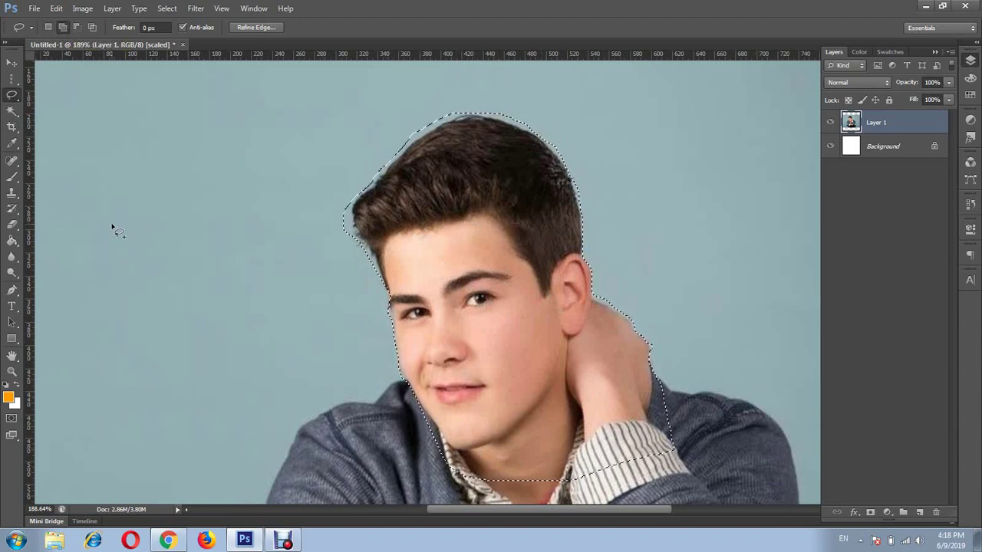
pyautogui.rightClick(11, 95)
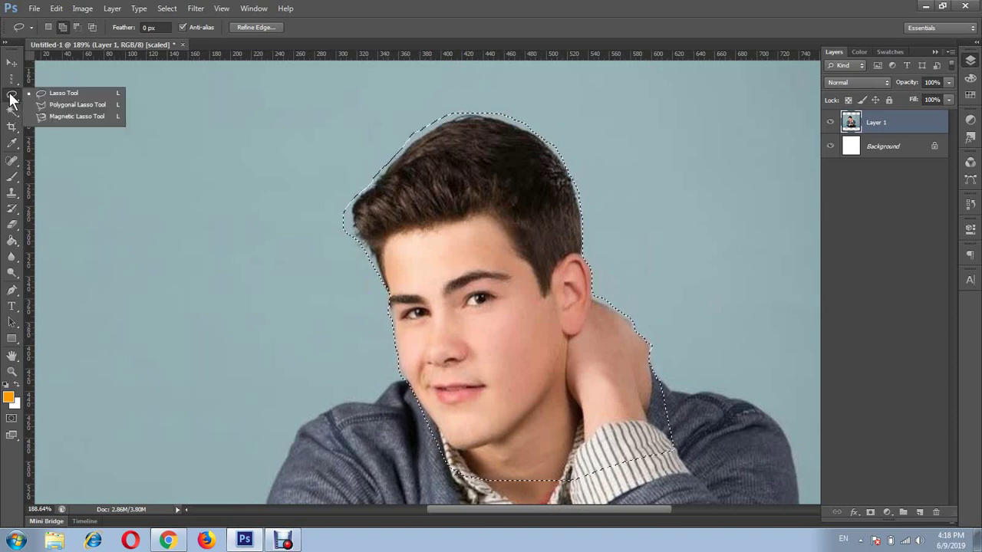
pyautogui.click(94, 104)
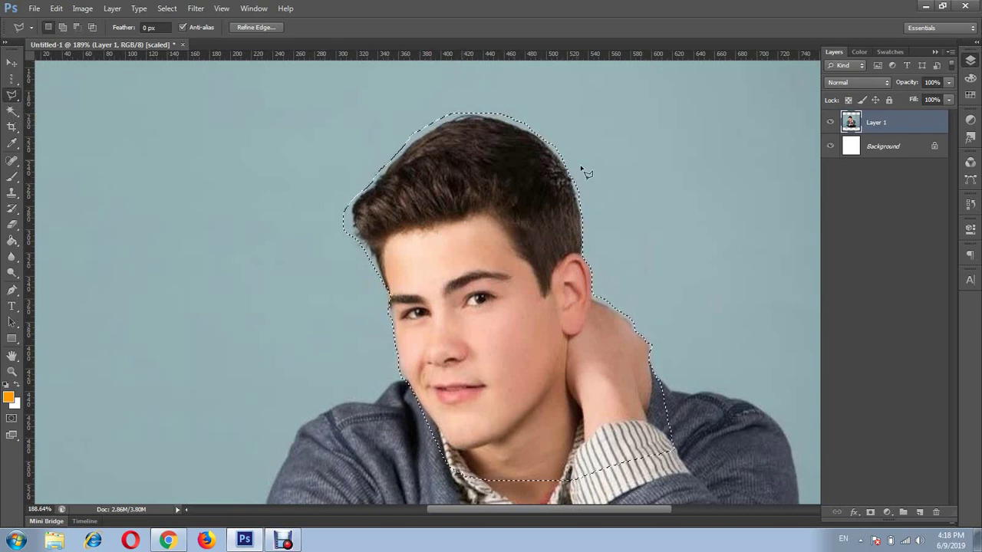
pyautogui.click(167, 8)
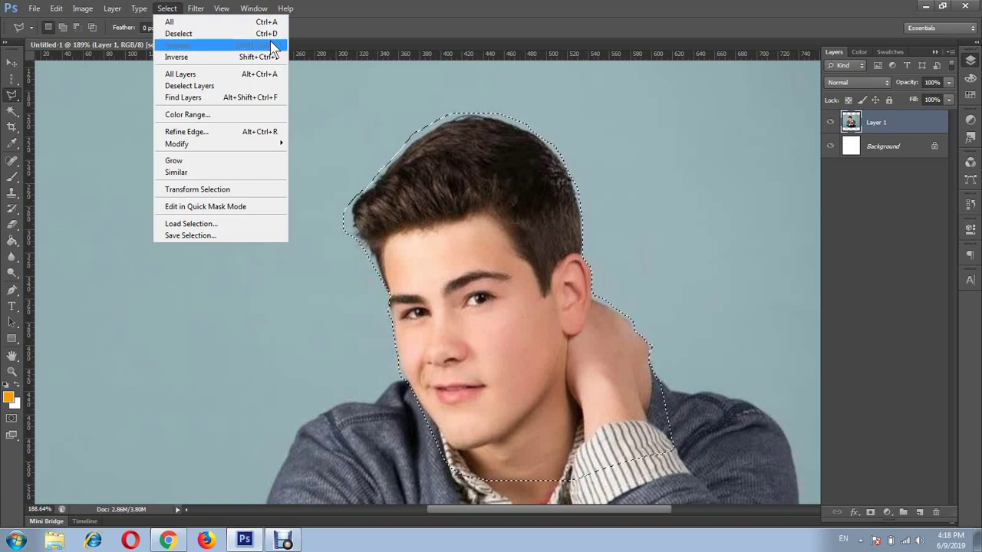
pyautogui.click(221, 35)
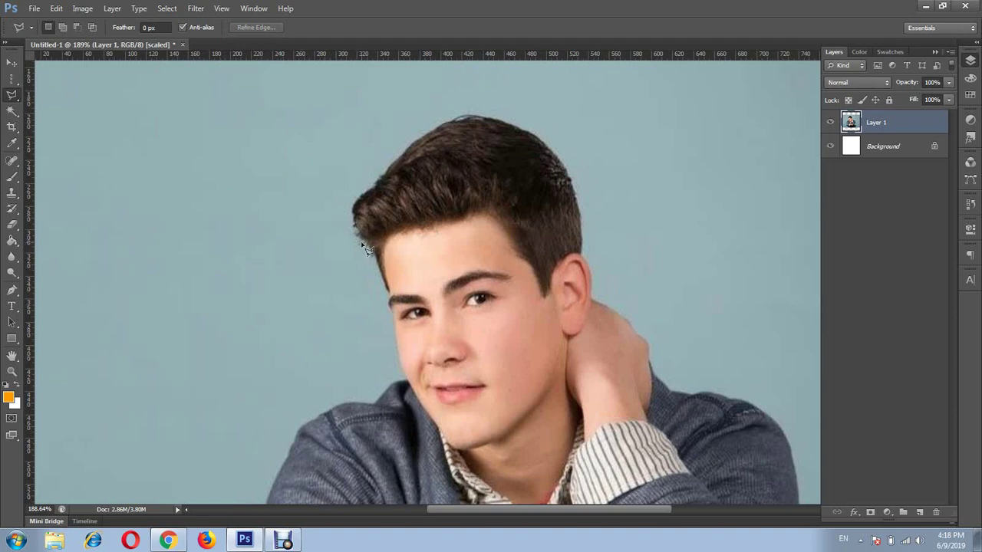
# Pan down and start a polygon outline along the left face edge to the chin.
pyautogui.moveTo(506, 359)
pyautogui.mouseDown()
pyautogui.moveTo(386, 258)
pyautogui.moveTo(471, 295)
pyautogui.moveTo(547, 212)
pyautogui.moveTo(508, 152)
pyautogui.mouseUp()
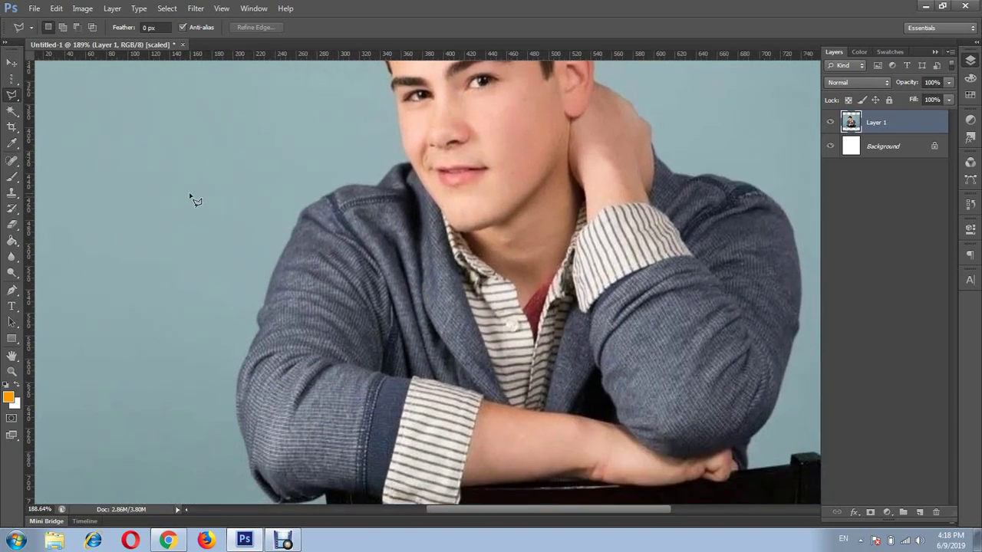
pyautogui.rightClick(11, 96)
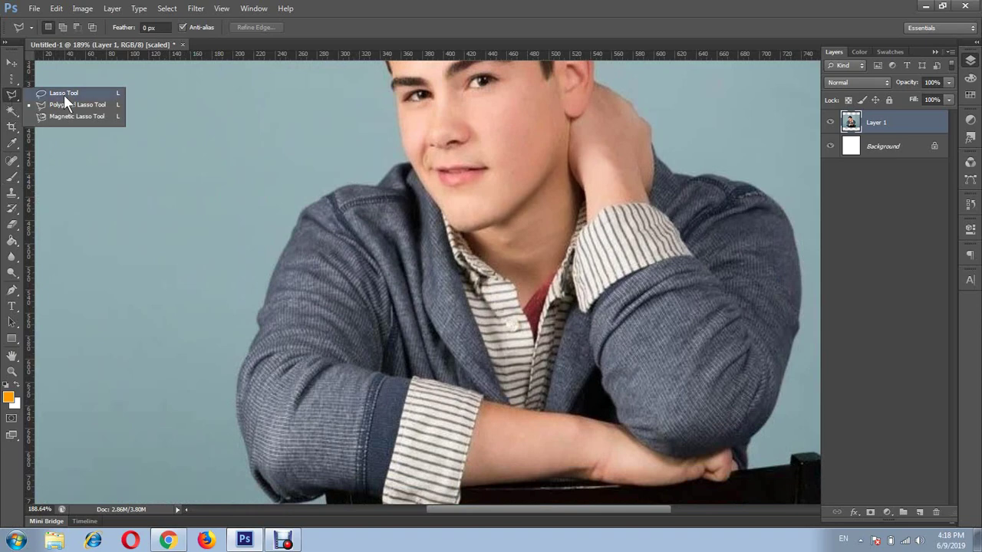
pyautogui.click(394, 6)
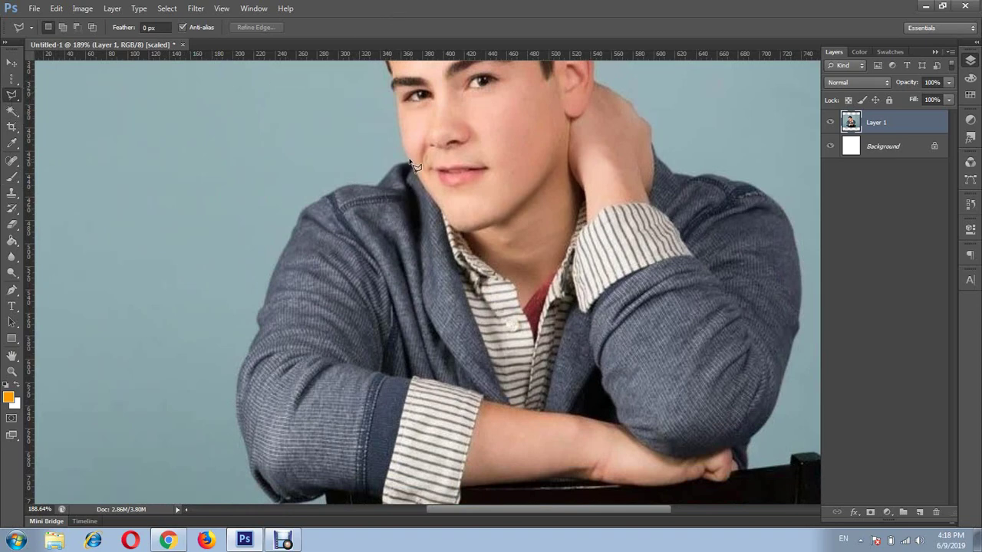
pyautogui.click(397, 104)
pyautogui.click(403, 147)
pyautogui.click(398, 163)
pyautogui.click(379, 185)
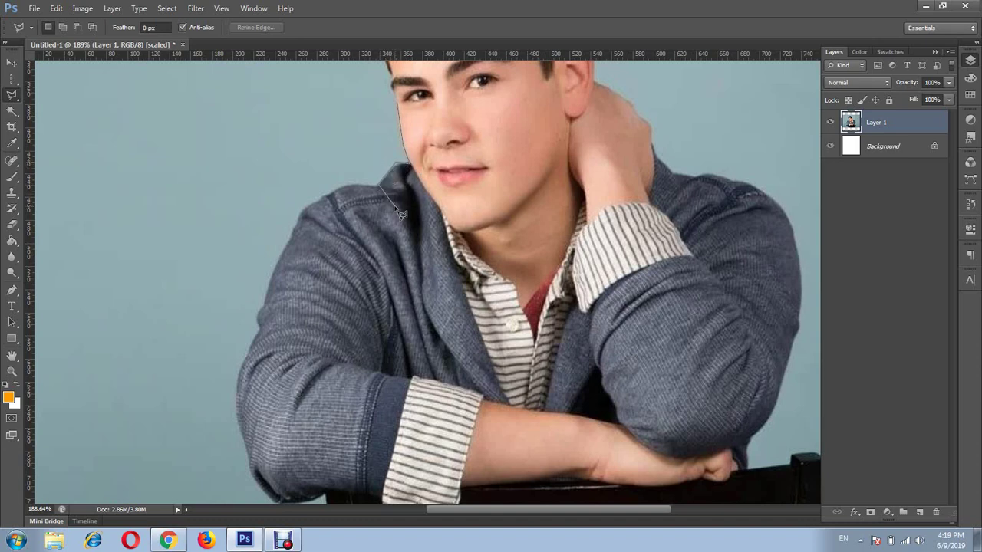
# Continue the polygon along the jawline and right cheek and close the selection.
pyautogui.click(460, 233)
pyautogui.click(504, 224)
pyautogui.click(522, 209)
pyautogui.click(550, 185)
pyautogui.click(524, 122)
pyautogui.click(466, 100)
pyautogui.click(404, 111)
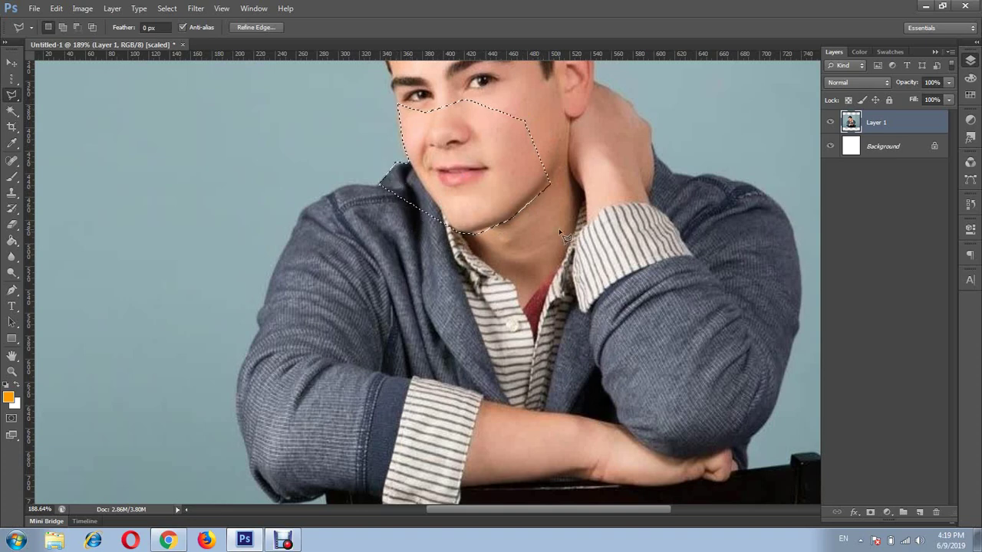
pyautogui.rightClick(12, 96)
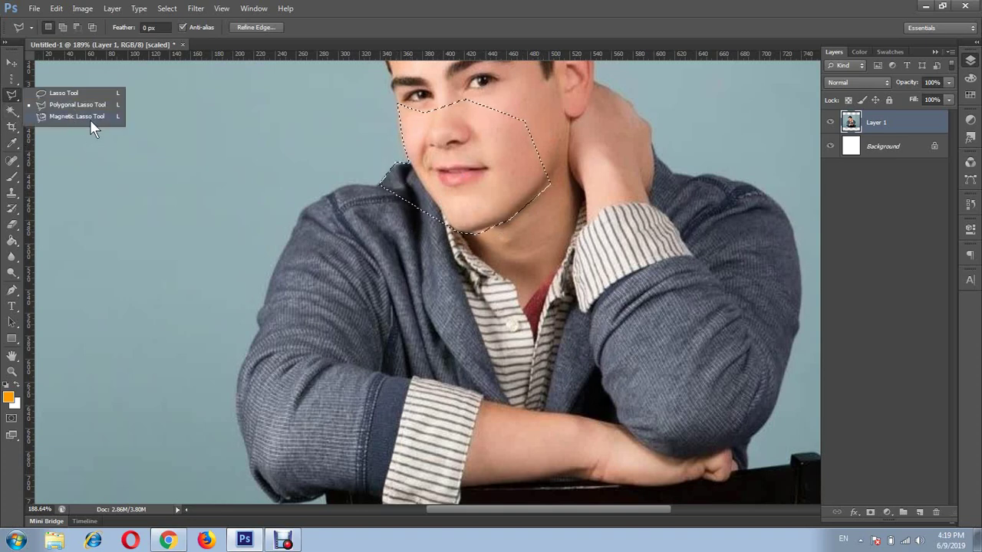
# Switch to the Magnetic Lasso (10 px width, 10% contrast, frequency 57), deselect, and pan to the chair.
pyautogui.click(90, 120)
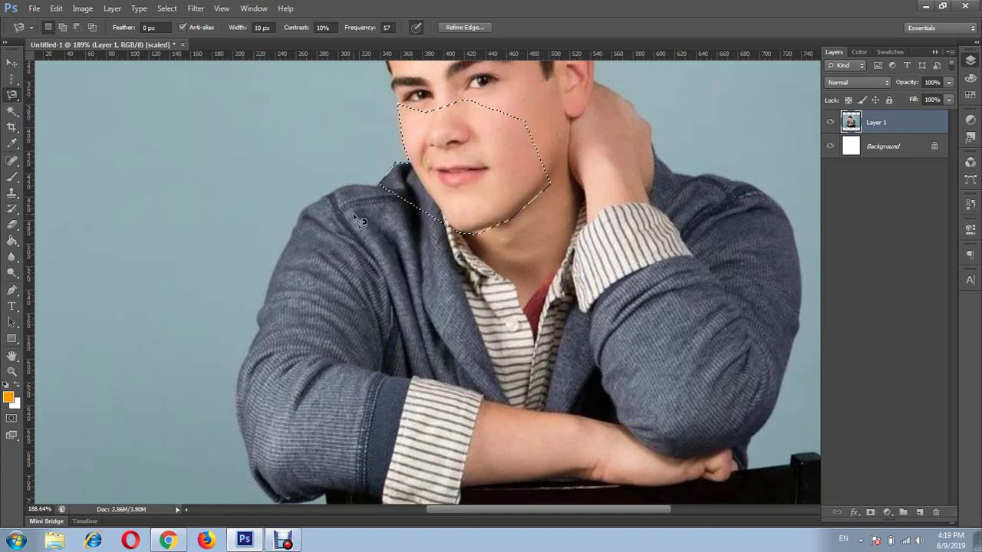
pyautogui.hotkey('ctrl', 'd')
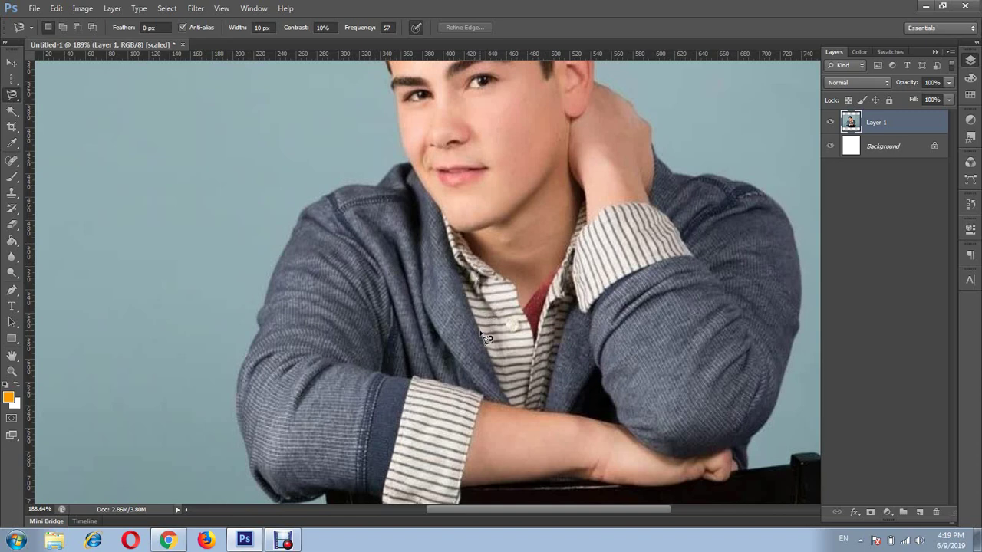
pyautogui.scroll(-5, 430, 249)
pyautogui.scroll(-1, 404, 237)
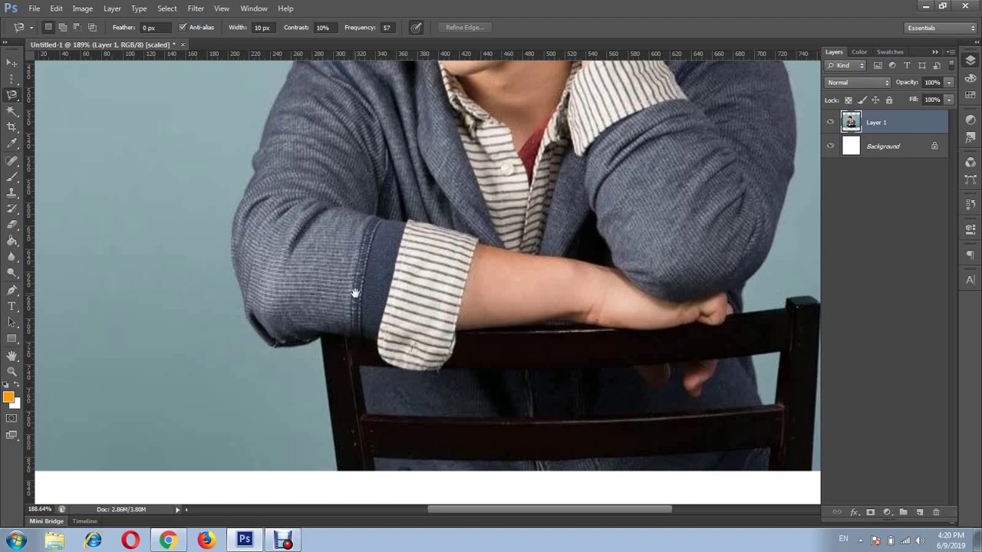
pyautogui.moveTo(357, 292); pyautogui.dragTo(383, 401)
pyautogui.moveTo(398, 211); pyautogui.dragTo(350, 386)
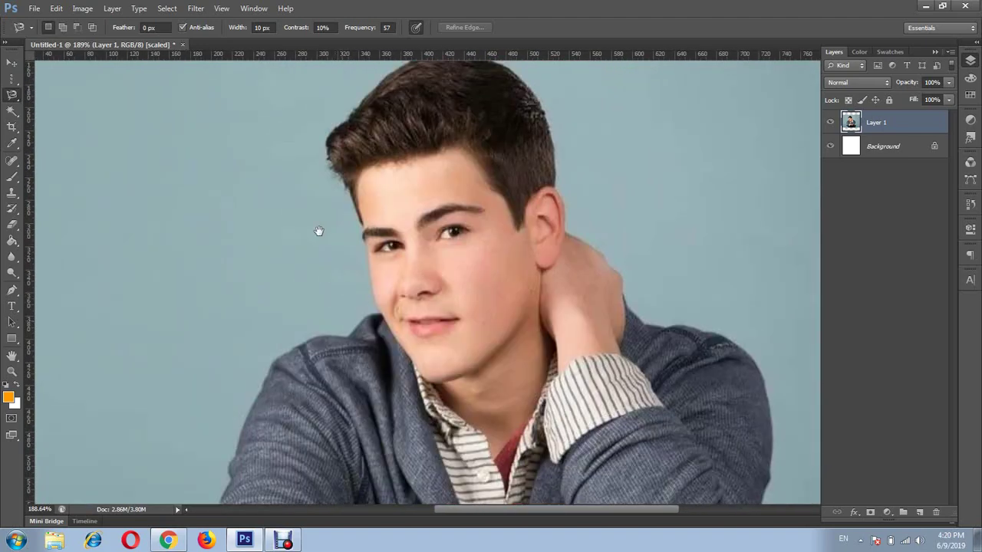
pyautogui.scroll(-5, 394, 357)
pyautogui.moveTo(394, 358); pyautogui.dragTo(362, 211)
pyautogui.scroll(-2, 362, 230)
pyautogui.hotkey('ctrl', 'r')
pyautogui.moveTo(361, 254); pyautogui.dragTo(346, 322)
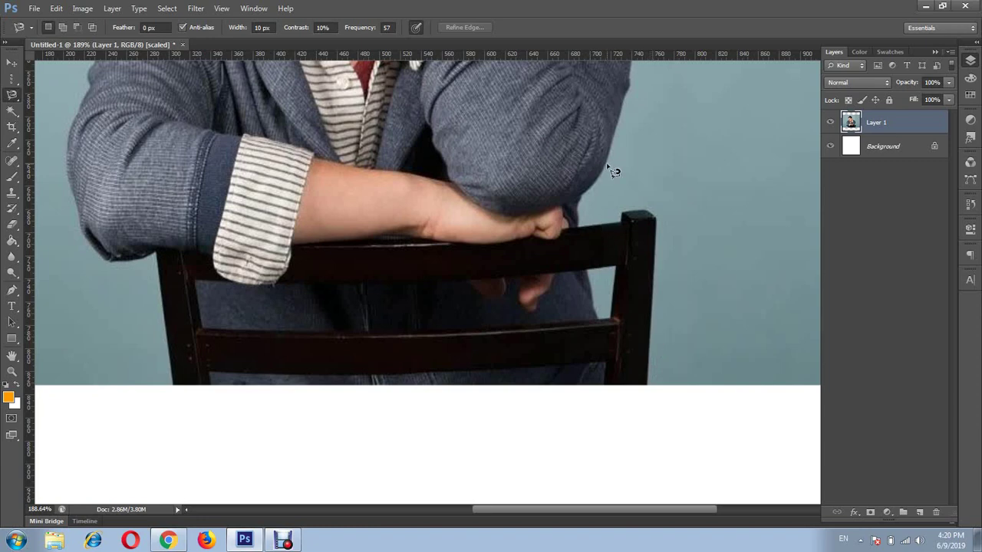
# Trace a magnetic outline from the chair's right edge around the shoulder, head, face and chair bottom.
pyautogui.click(648, 381)
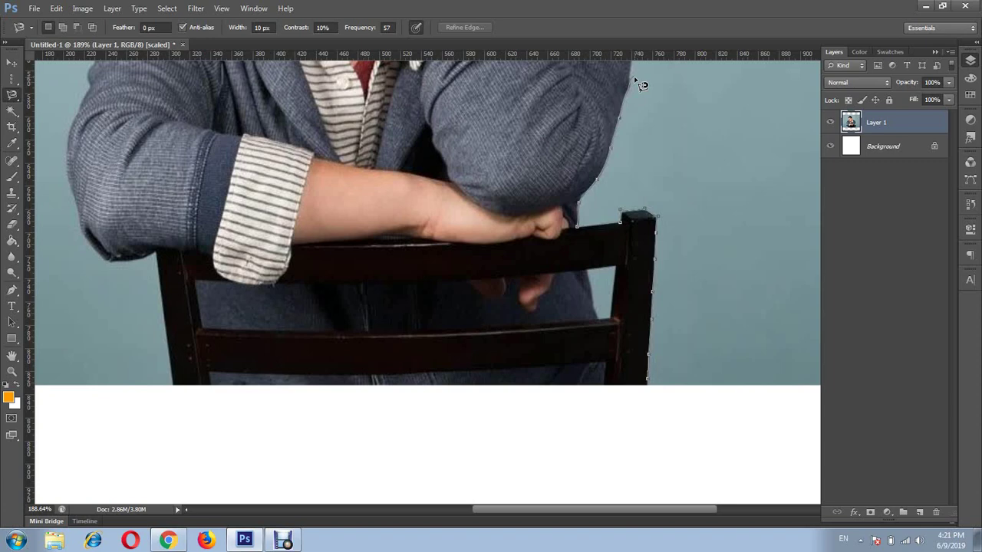
pyautogui.moveTo(633, 92)
pyautogui.mouseDown()
pyautogui.moveTo(627, 210)
pyautogui.moveTo(526, 447)
pyautogui.mouseUp()
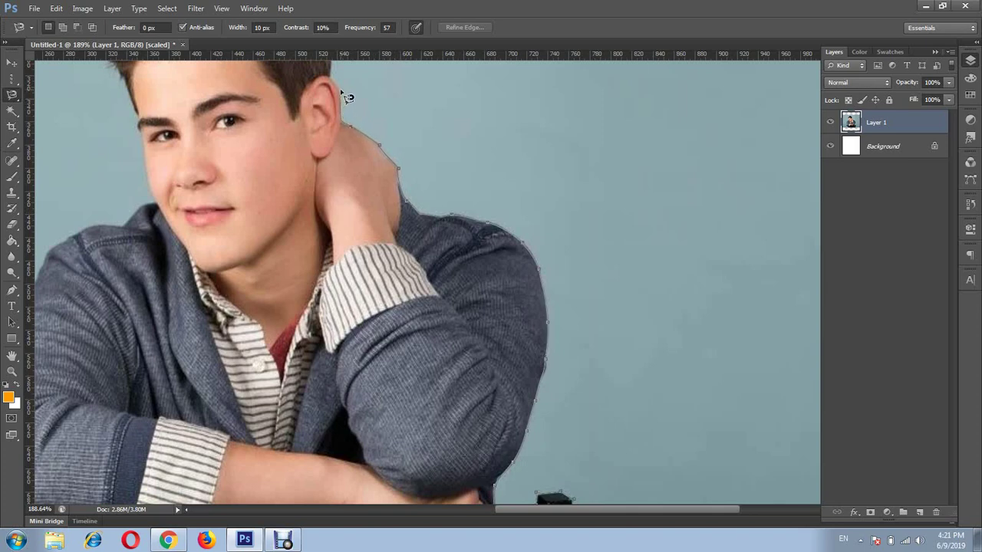
pyautogui.moveTo(348, 97); pyautogui.dragTo(491, 341)
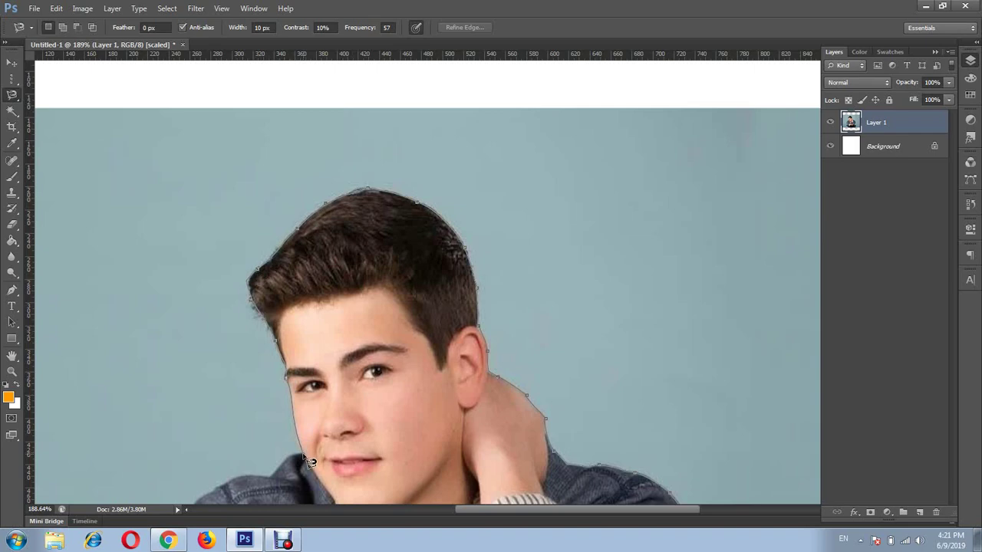
pyautogui.moveTo(310, 461)
pyautogui.mouseDown()
pyautogui.moveTo(598, 197)
pyautogui.moveTo(435, 184)
pyautogui.mouseUp()
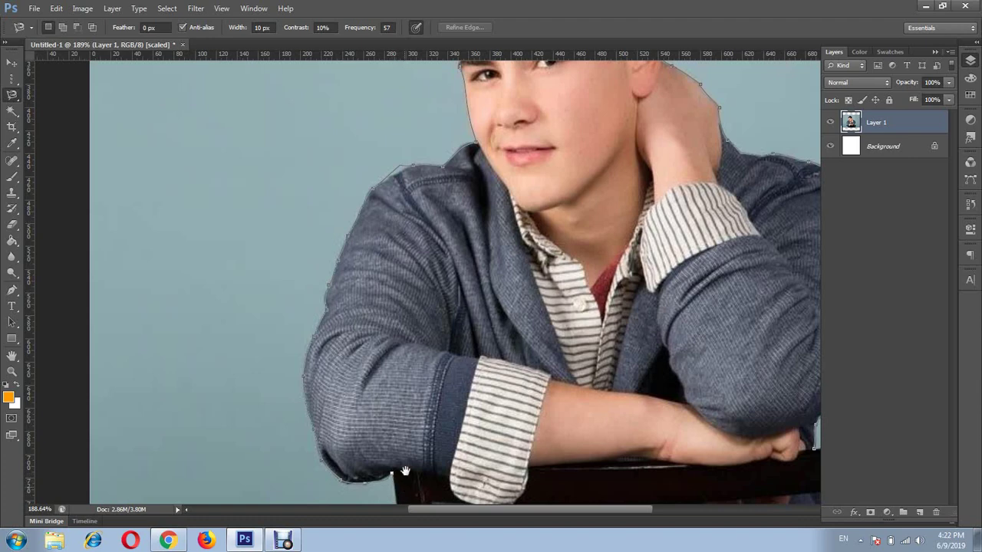
pyautogui.moveTo(405, 470); pyautogui.dragTo(348, 232)
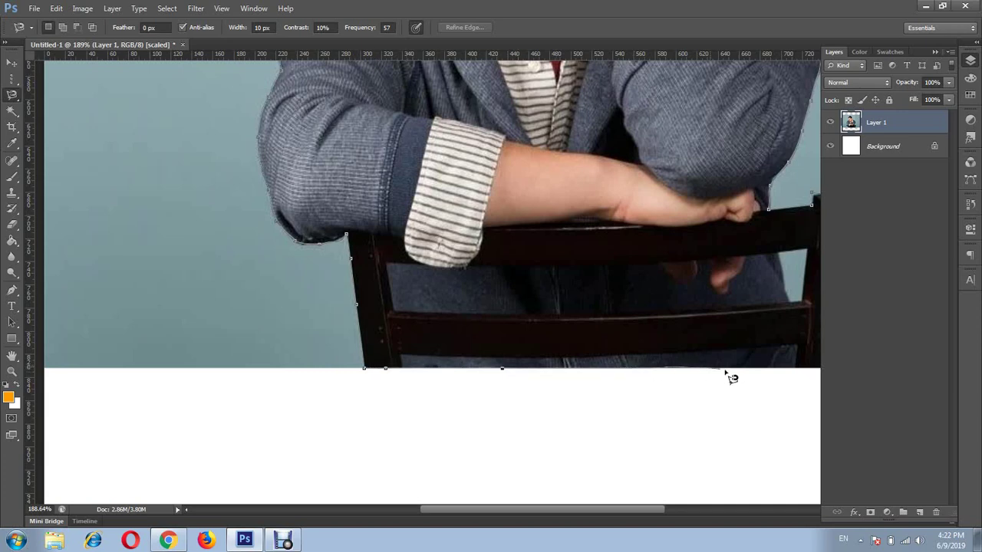
pyautogui.moveTo(801, 360)
pyautogui.mouseDown()
pyautogui.moveTo(524, 401)
pyautogui.moveTo(530, 415)
pyautogui.mouseUp()
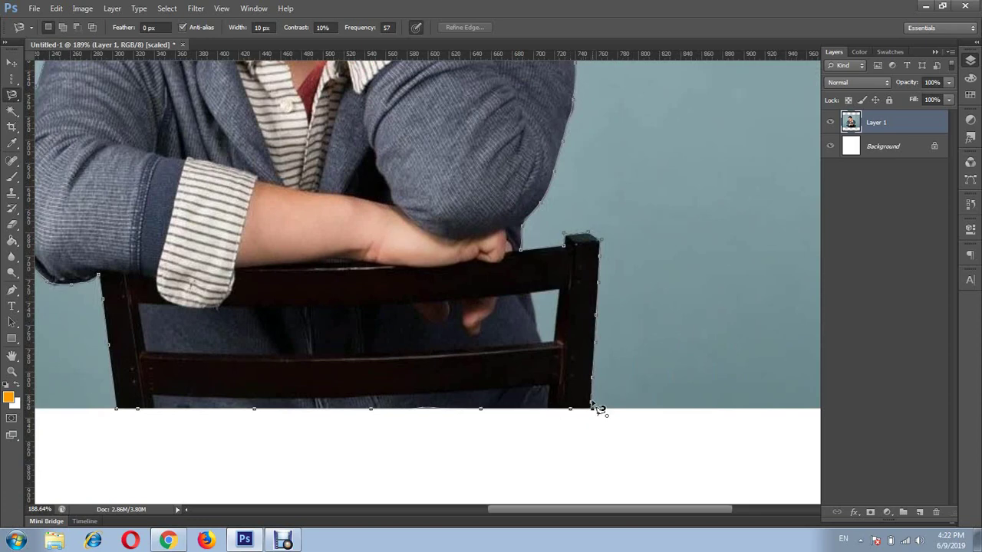
# Close the magnetic lasso outline around the boy and chair, then zoom out to about 106% to see it all.
pyautogui.doubleClick(598, 411)
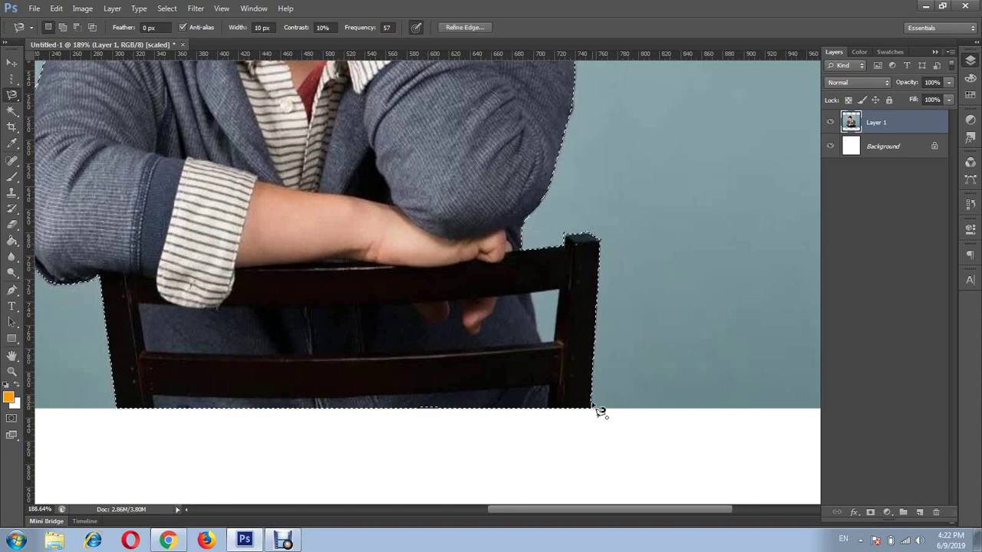
pyautogui.scroll(-1, 520, 371)
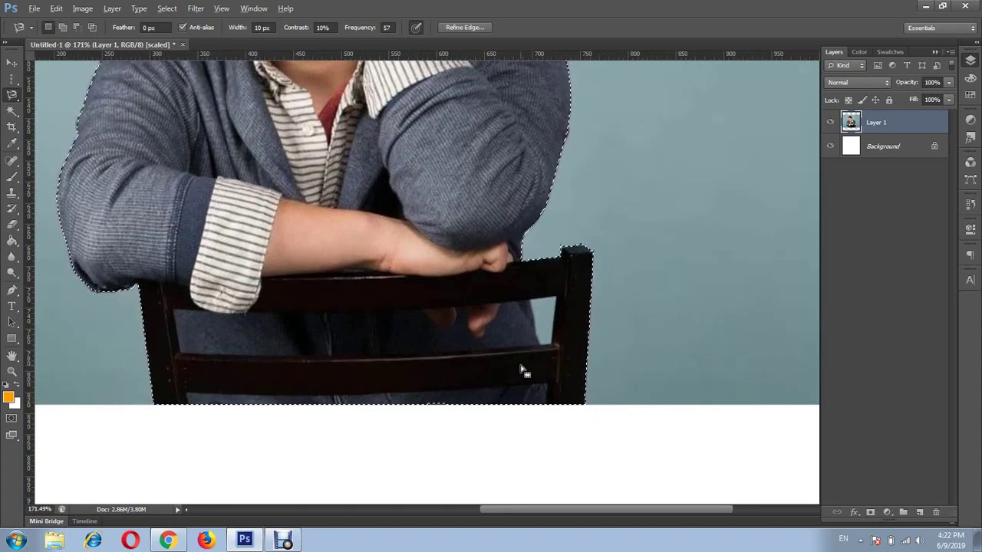
pyautogui.scroll(-2, 523, 361)
pyautogui.scroll(-2, 527, 349)
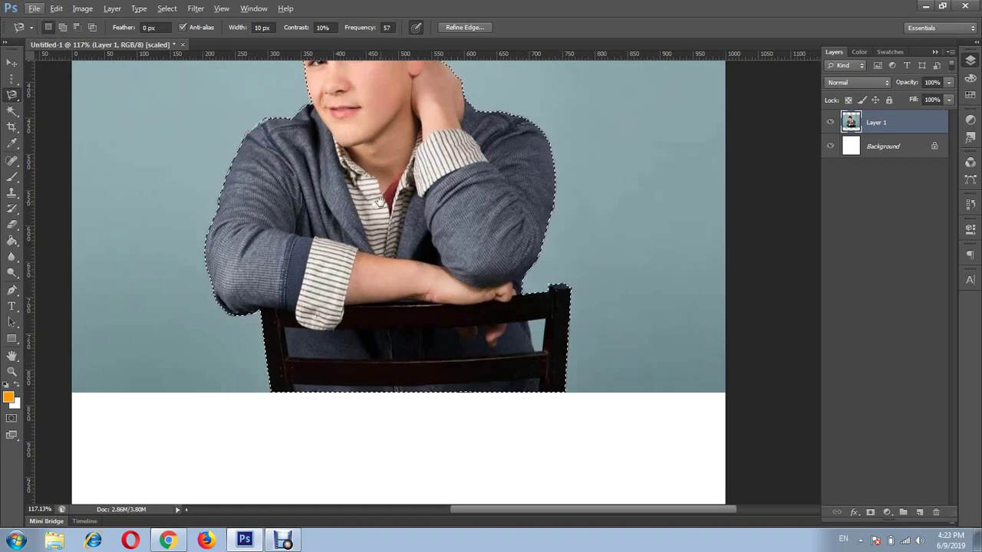
pyautogui.moveTo(380, 203); pyautogui.dragTo(426, 276)
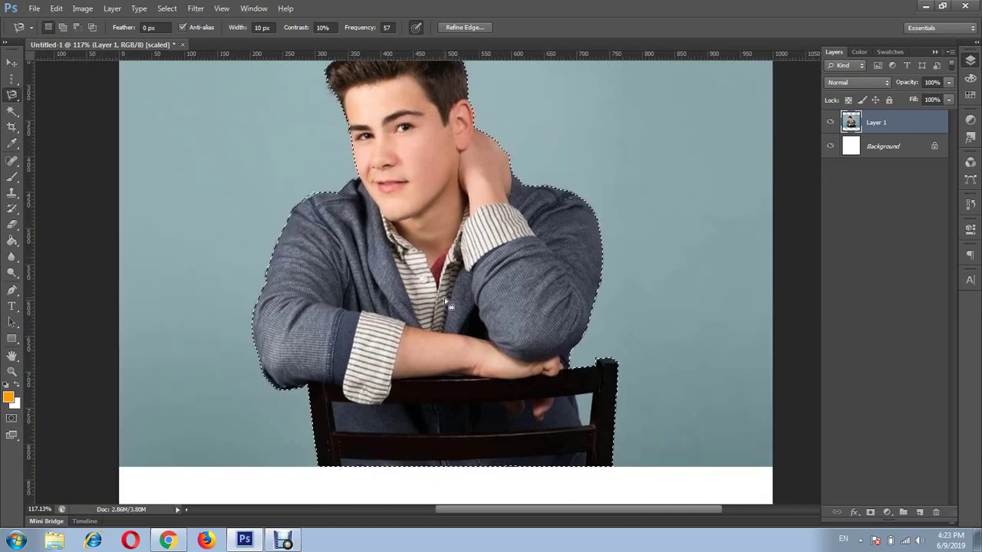
pyautogui.scroll(-1, 449, 302)
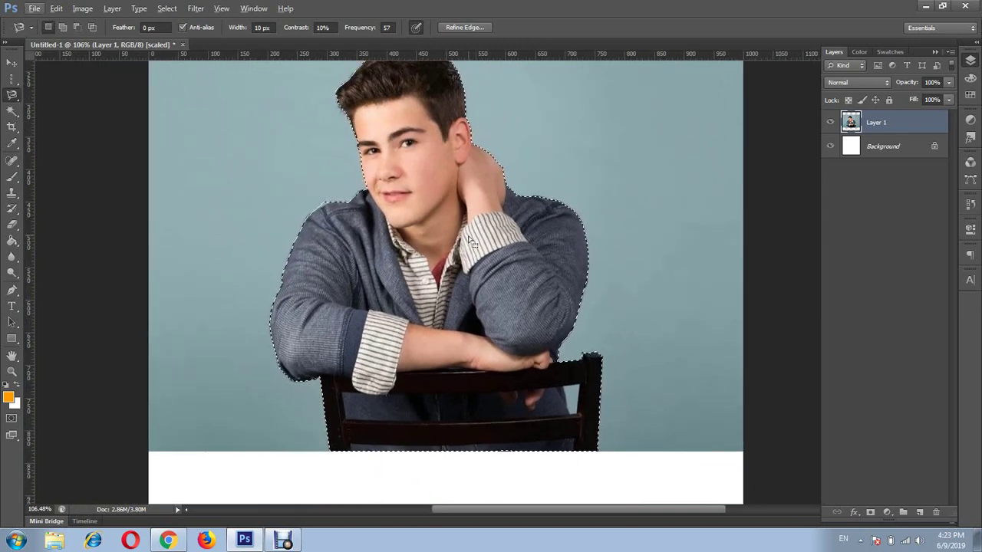
pyautogui.moveTo(460, 193)
pyautogui.mouseDown()
pyautogui.moveTo(459, 238)
pyautogui.moveTo(458, 230)
pyautogui.mouseUp()
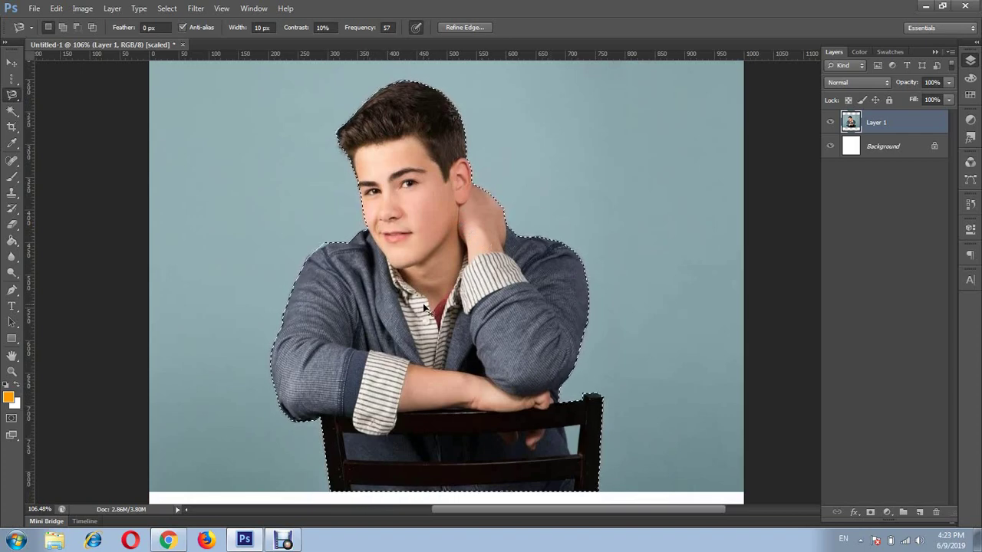
# Copy the selected boy to a new Layer 2 and hide Layer 1 to inspect the cut-out.
pyautogui.hotkey('ctrl', 'j')
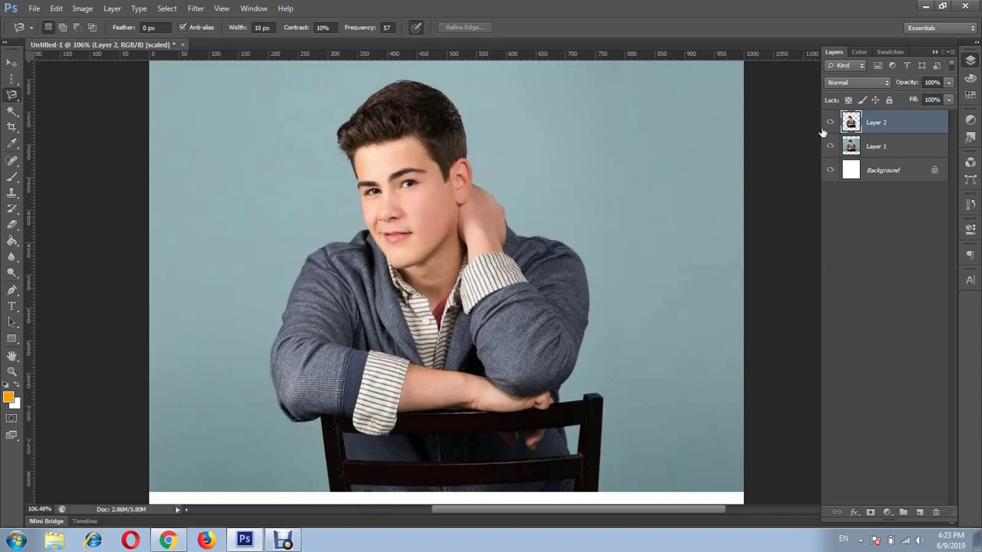
pyautogui.click(895, 149)
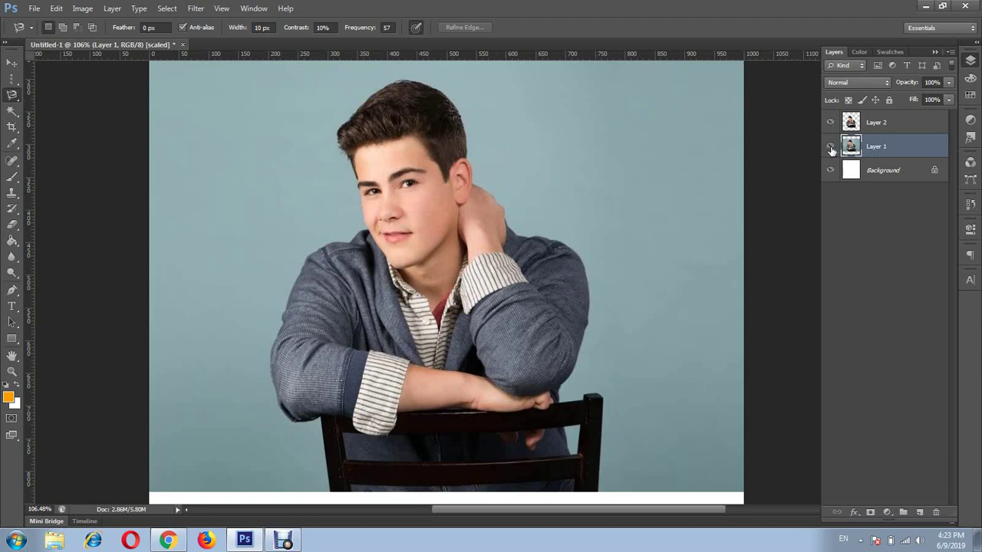
pyautogui.click(830, 147)
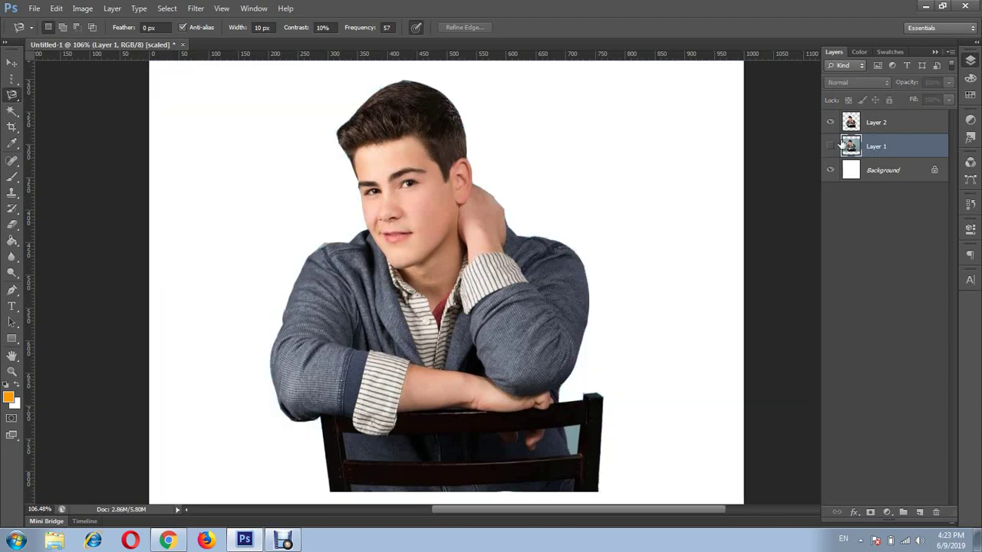
pyautogui.click(904, 122)
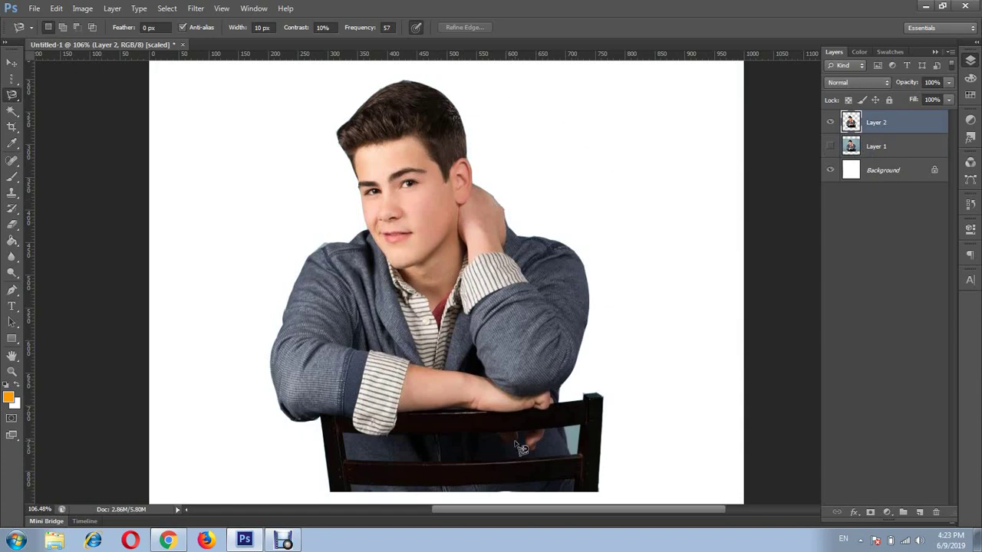
# Show Layer 1's blue-background photo again and make Layer 1 the active layer.
pyautogui.moveTo(518, 412)
pyautogui.mouseDown()
pyautogui.moveTo(474, 292)
pyautogui.moveTo(530, 359)
pyautogui.mouseUp()
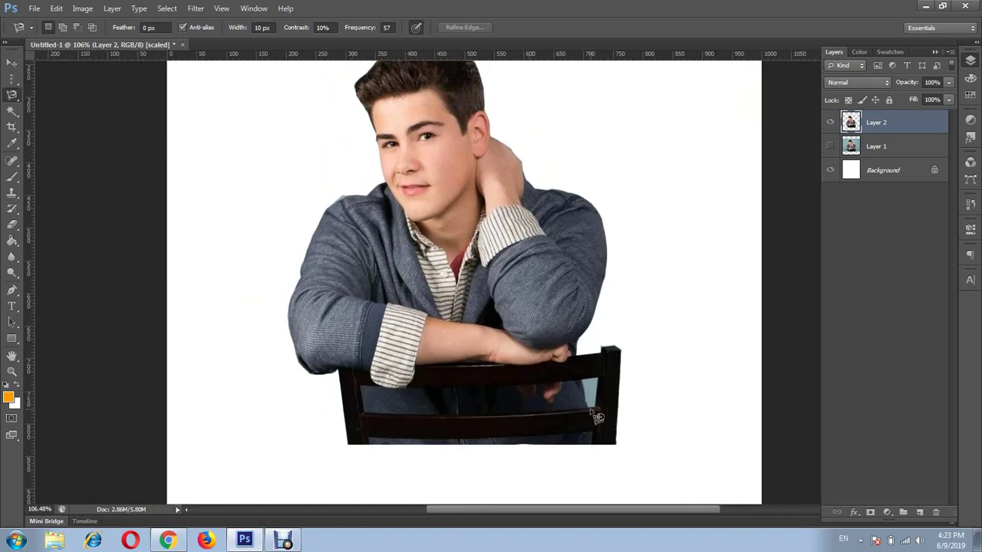
pyautogui.scroll(2, 467, 247)
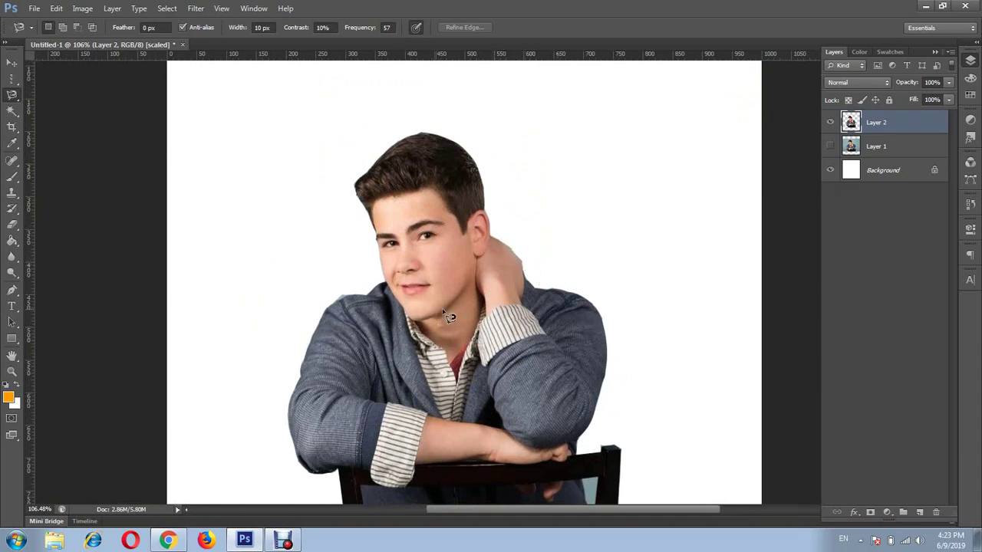
pyautogui.click(829, 146)
pyautogui.click(829, 146)
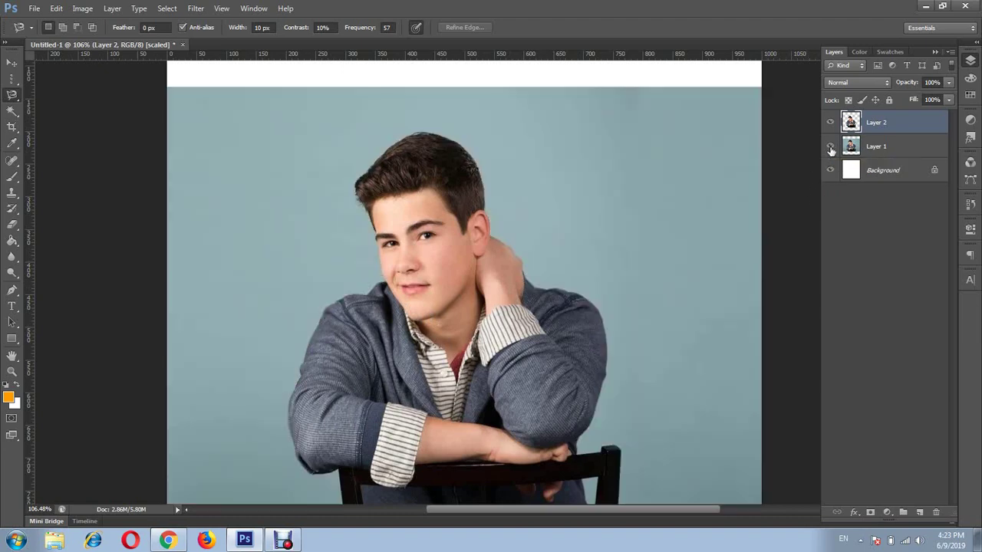
pyautogui.scroll(-2, 528, 347)
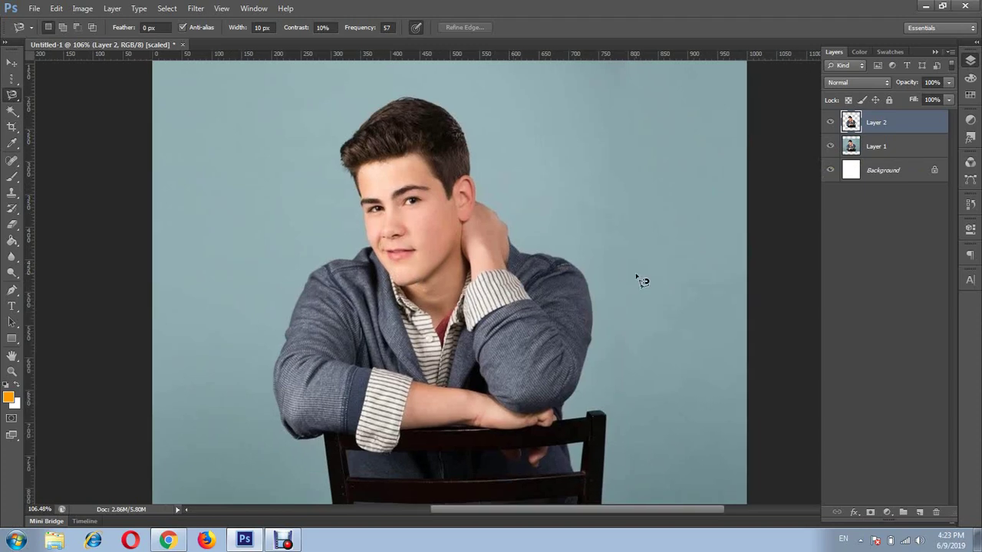
pyautogui.click(915, 144)
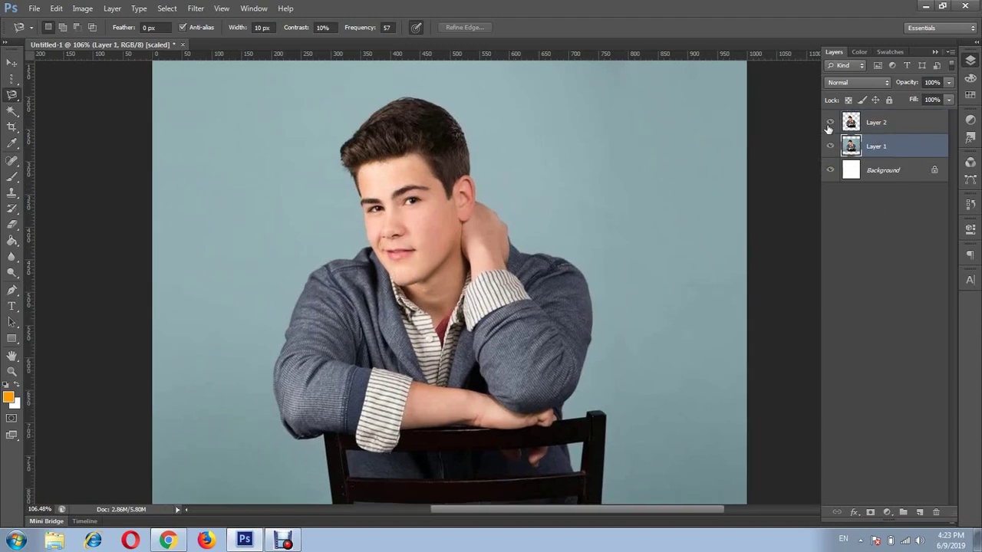
# Switch to the Quick Selection Tool, try painting over the blue background, then deselect.
pyautogui.rightClick(16, 95)
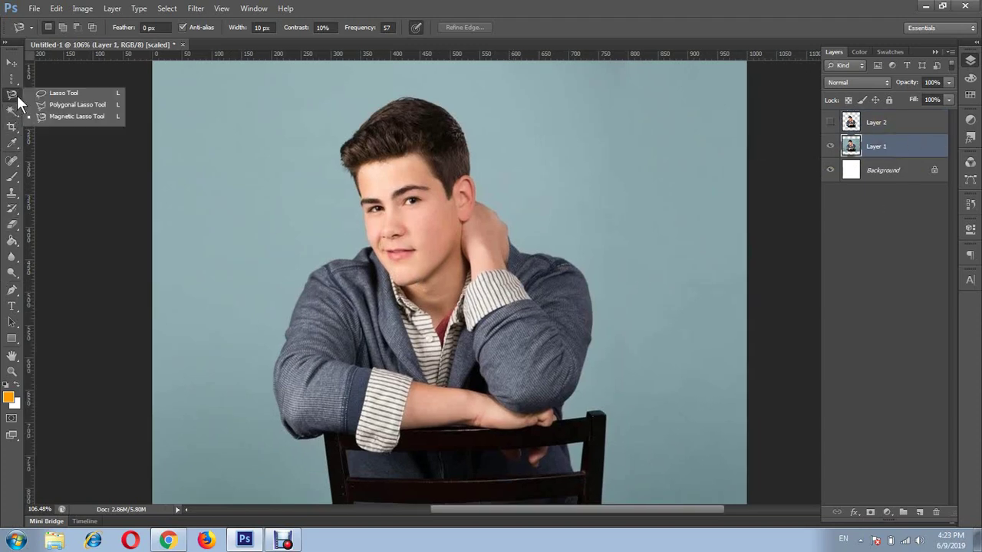
pyautogui.rightClick(11, 112)
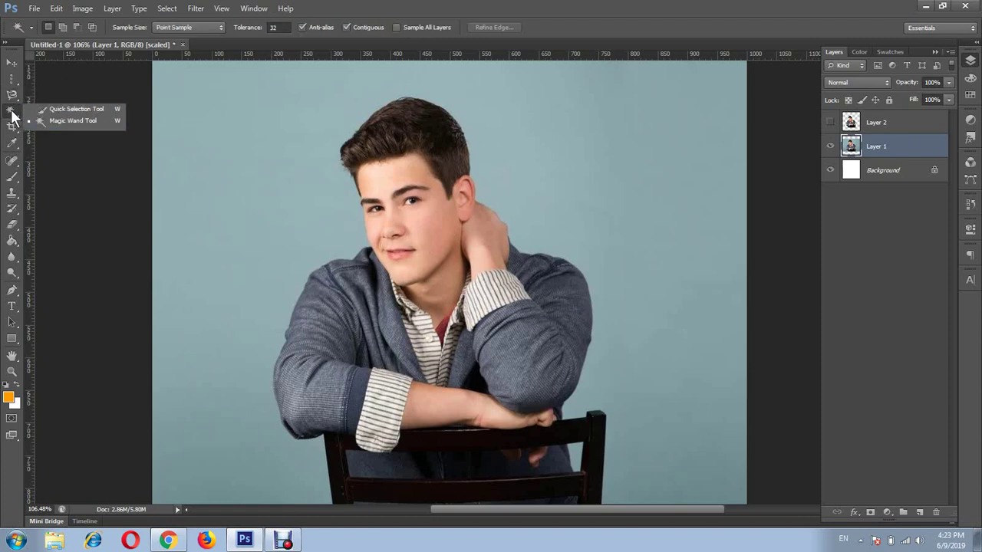
pyautogui.click(90, 110)
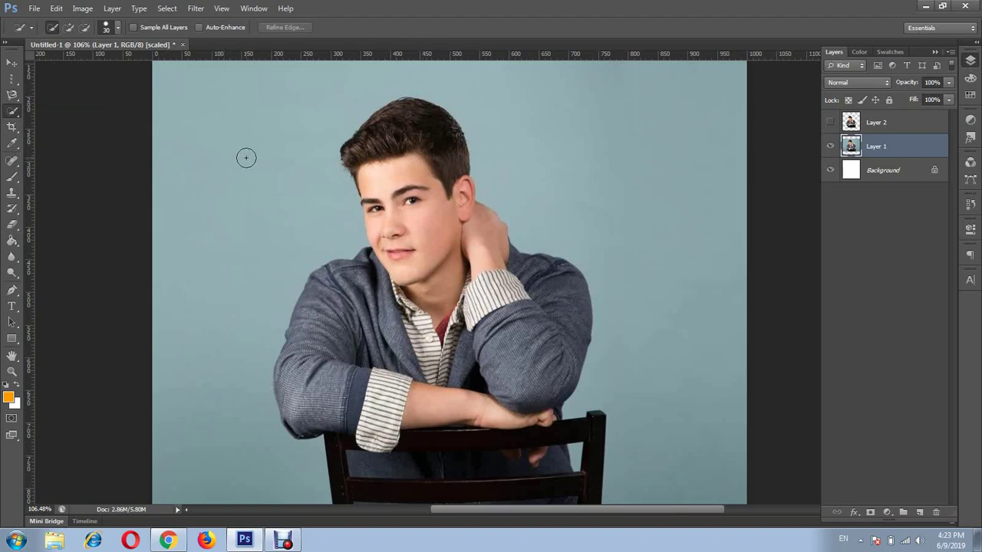
pyautogui.click(303, 272)
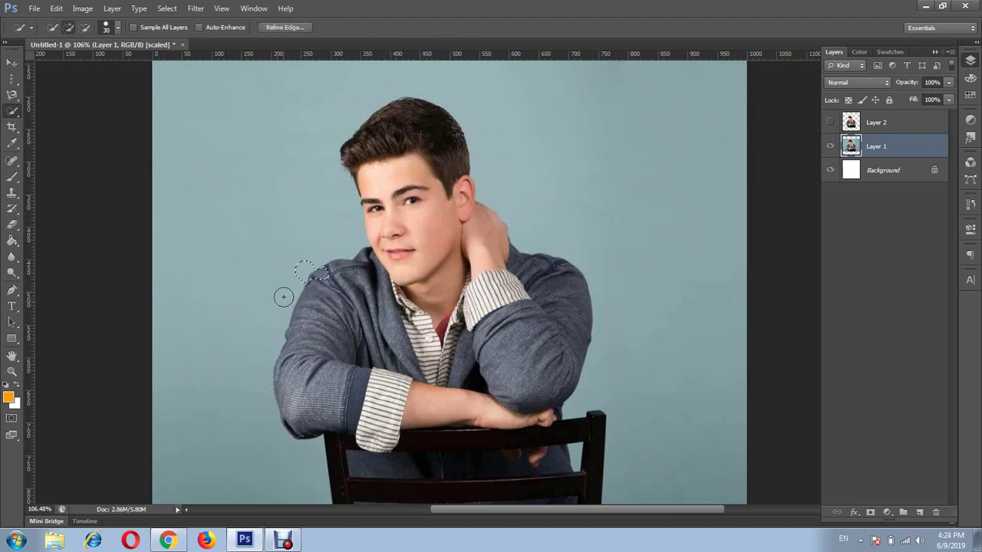
pyautogui.click(256, 215)
pyautogui.moveTo(263, 145); pyautogui.dragTo(316, 230)
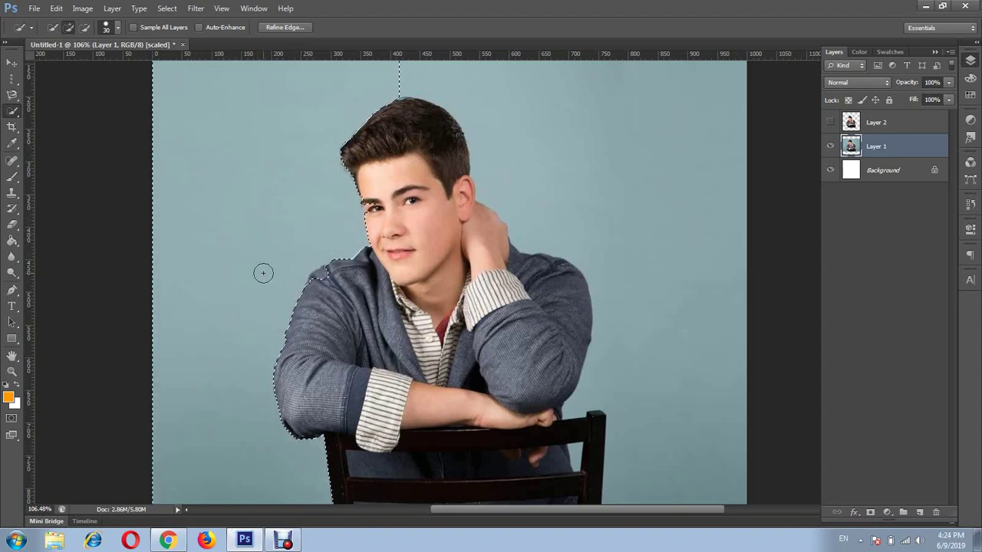
pyautogui.hotkey('ctrl', 'd')
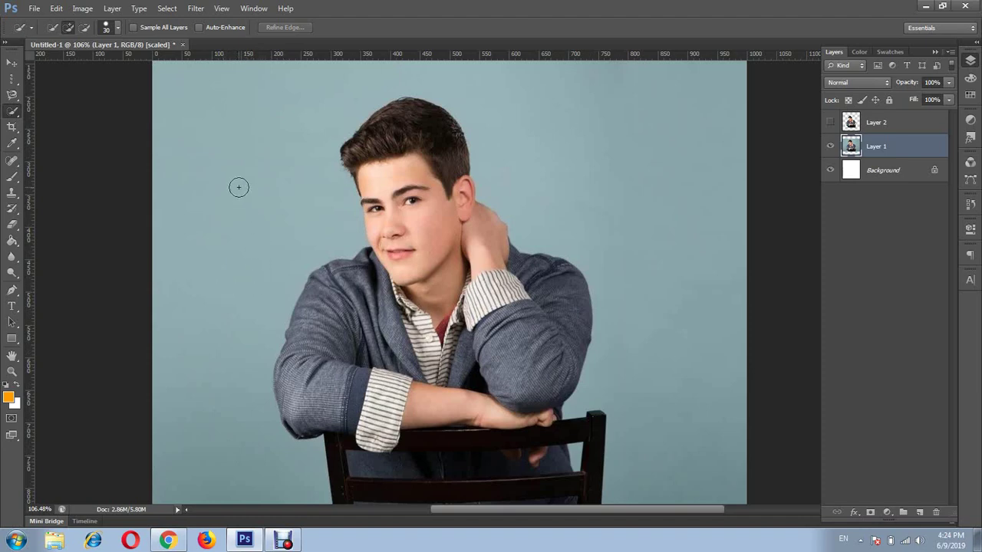
# Reselect the whole blue background, extending the selection along the top of the hair.
pyautogui.click(239, 187)
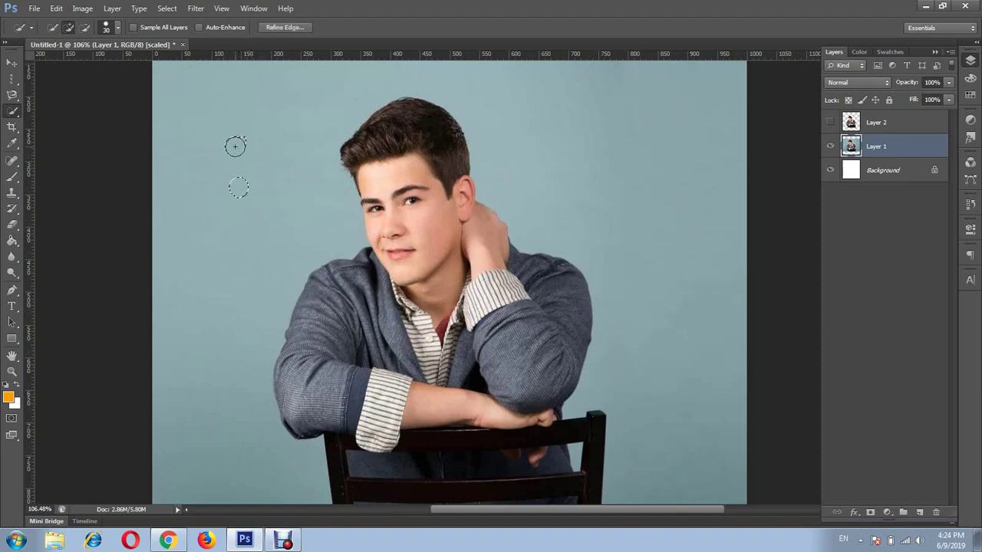
pyautogui.click(284, 158)
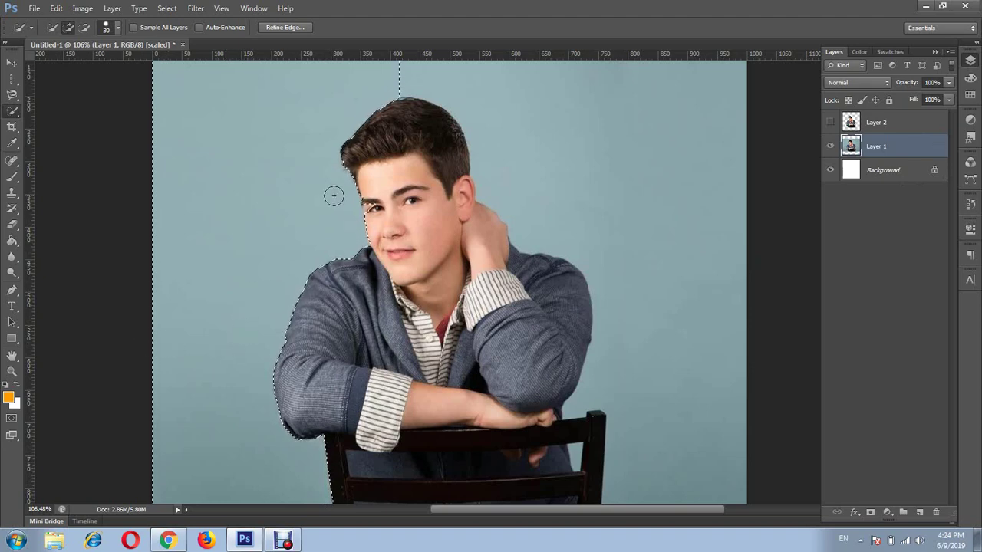
pyautogui.moveTo(501, 87)
pyautogui.mouseDown()
pyautogui.moveTo(577, 121)
pyautogui.moveTo(578, 158)
pyautogui.moveTo(588, 168)
pyautogui.mouseUp()
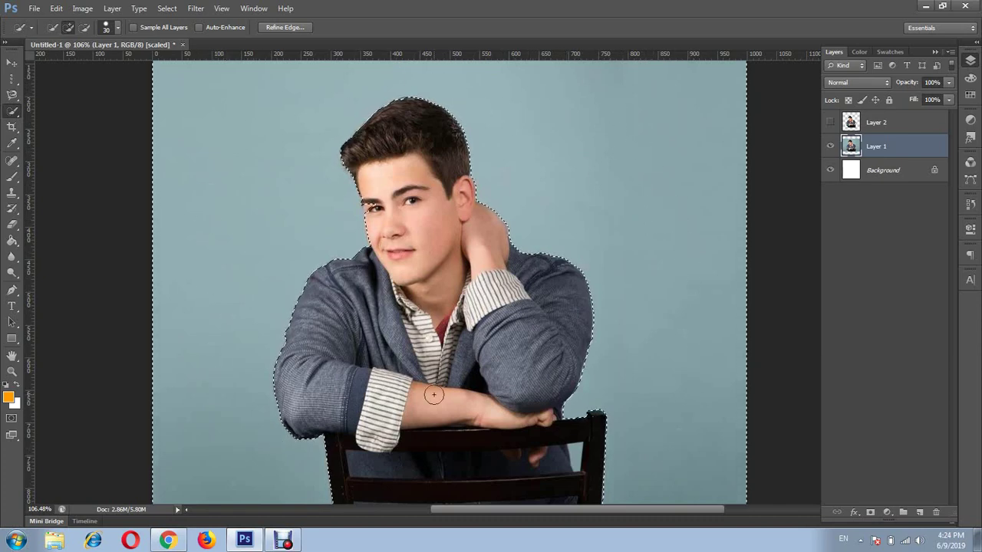
pyautogui.moveTo(576, 423)
pyautogui.mouseDown()
pyautogui.moveTo(596, 398)
pyautogui.moveTo(602, 422)
pyautogui.mouseUp()
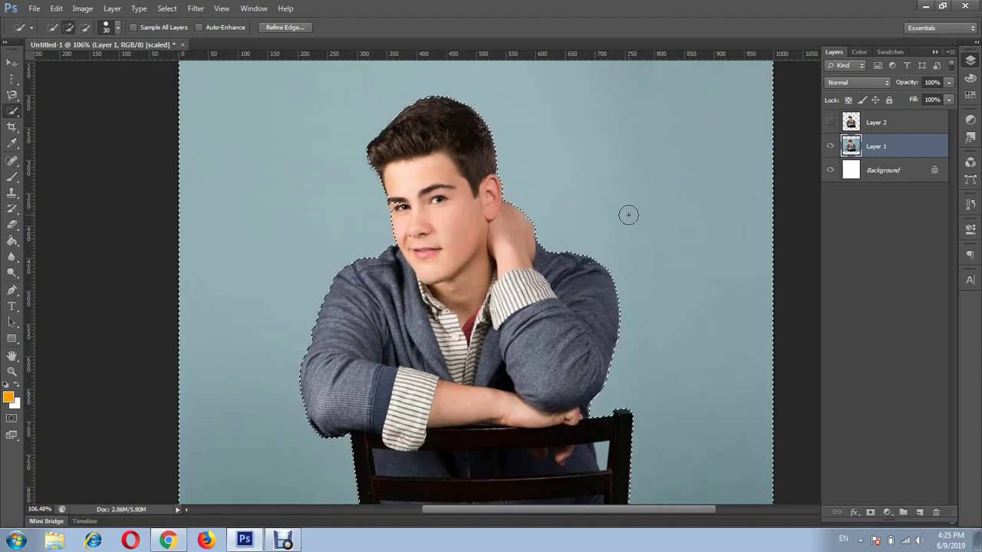
# Delete the selected blue background, undo the deletion, and deselect.
pyautogui.press('Delete')
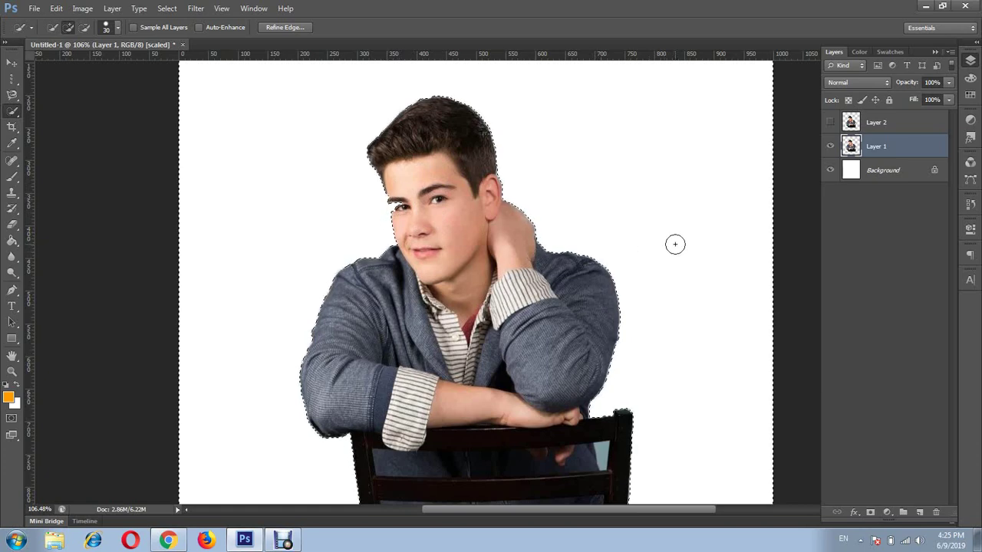
pyautogui.hotkey('ctrl', 'z')
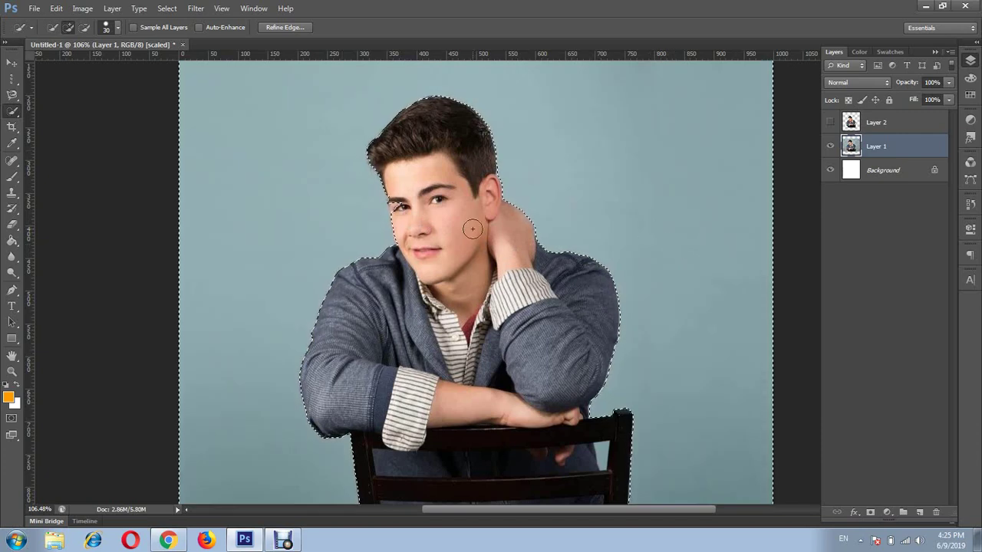
pyautogui.hotkey('ctrl', 'd')
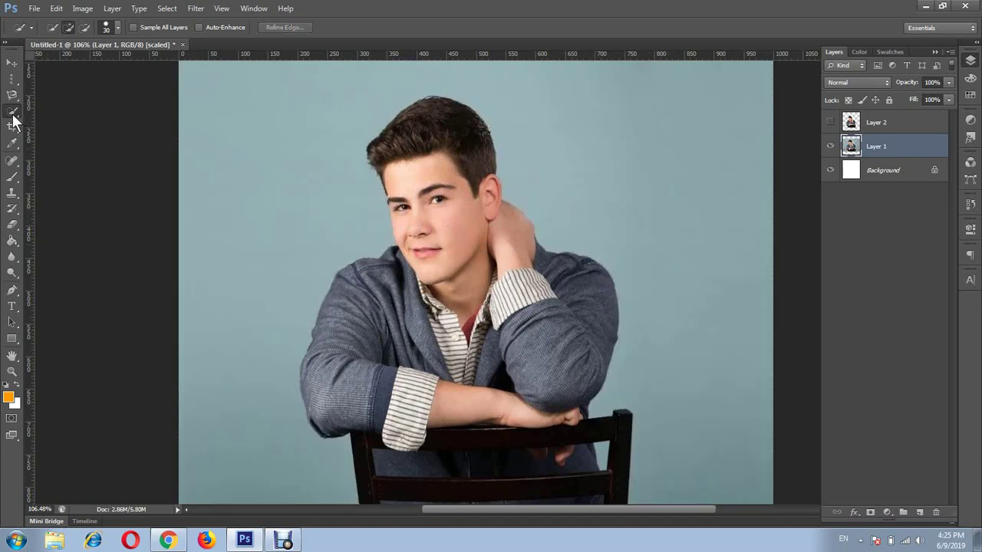
# Use the Magic Wand to select the blue background, adding the left and right areas beside the chair.
pyautogui.rightClick(10, 115)
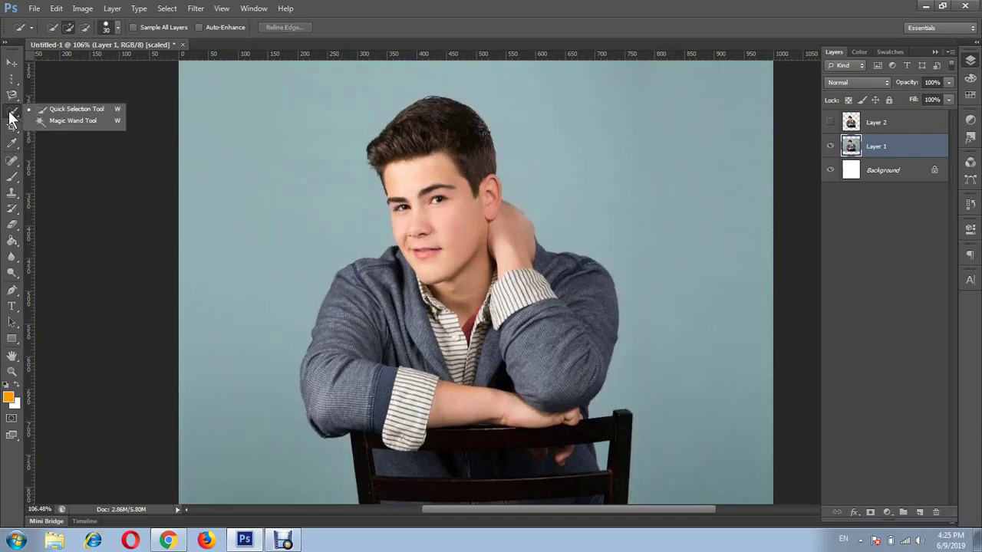
pyautogui.click(73, 122)
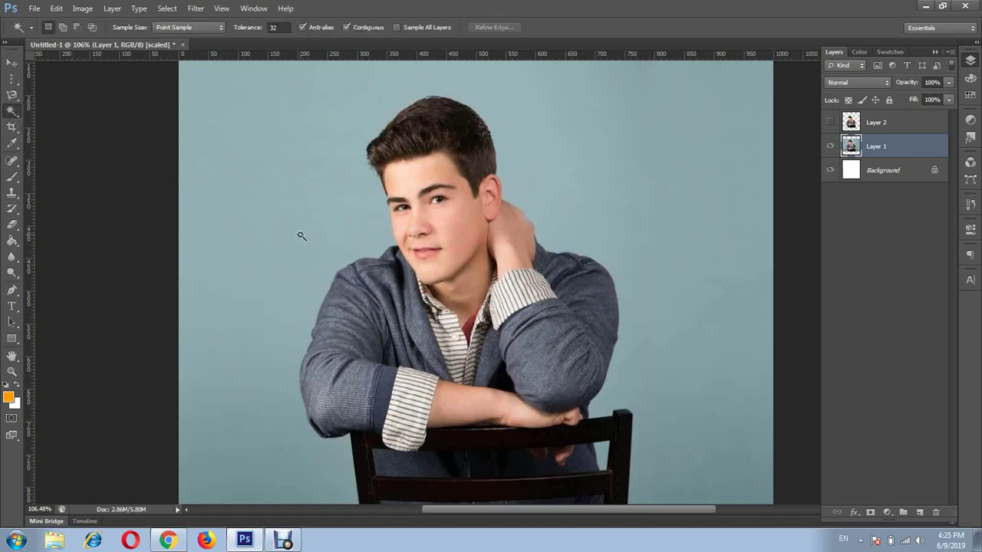
pyautogui.click(257, 235)
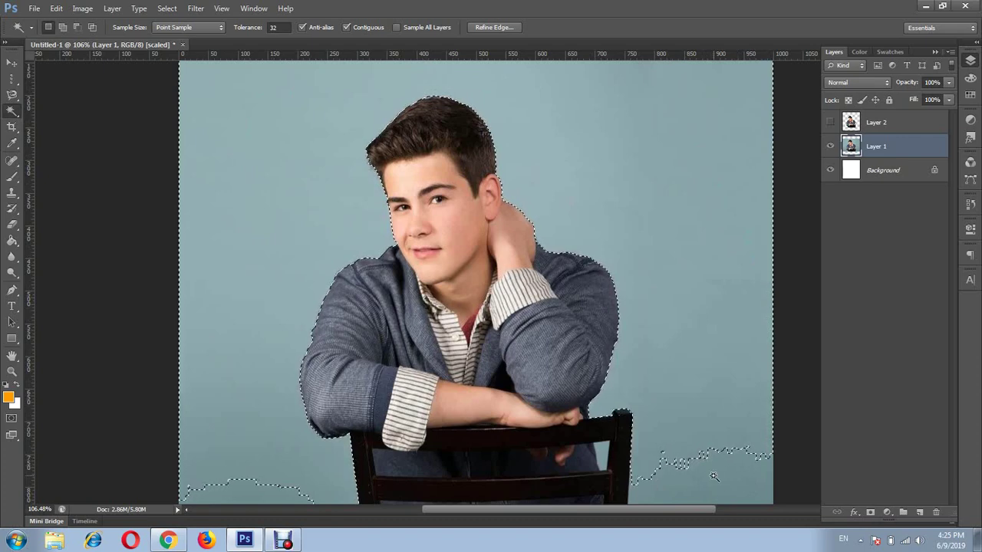
pyautogui.scroll(-5, 698, 445)
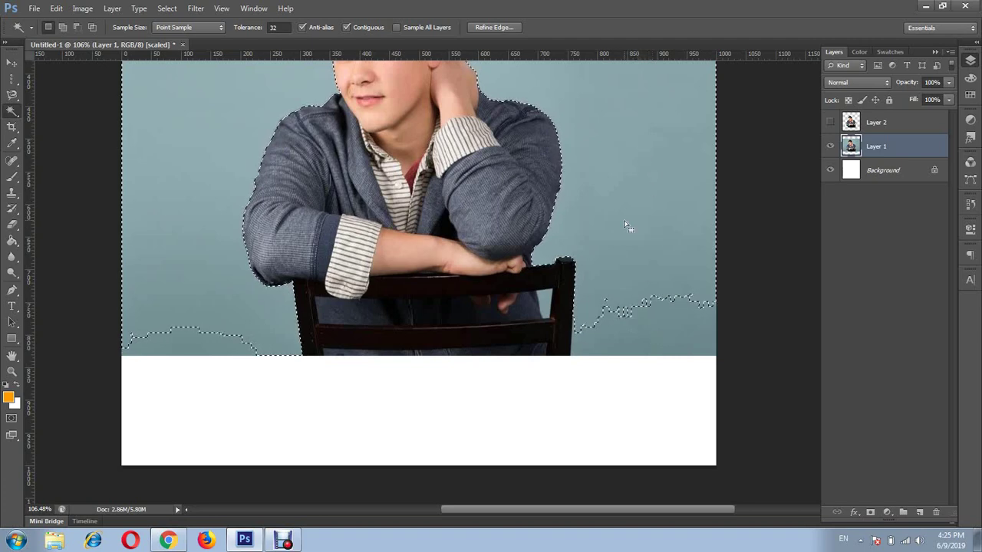
pyautogui.click(668, 335)
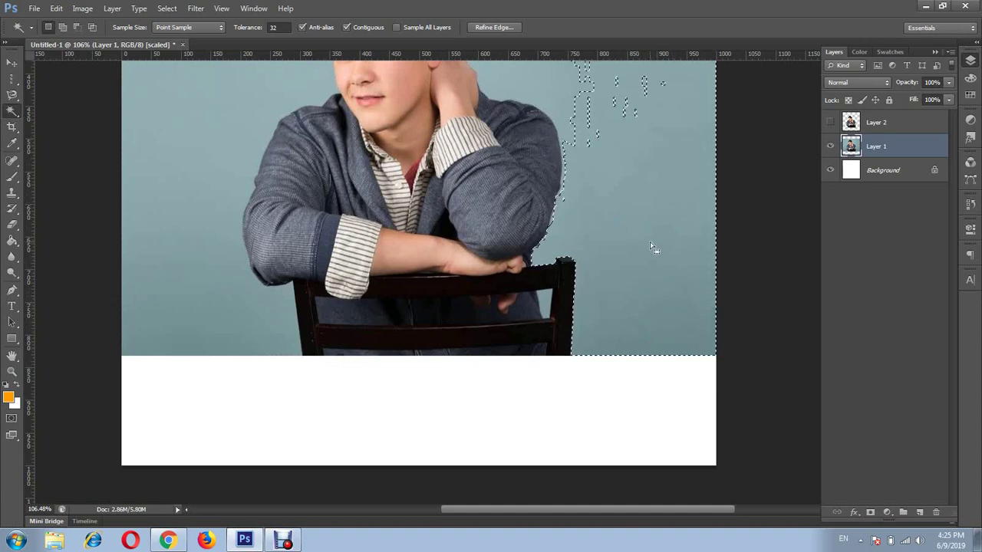
pyautogui.click(63, 26)
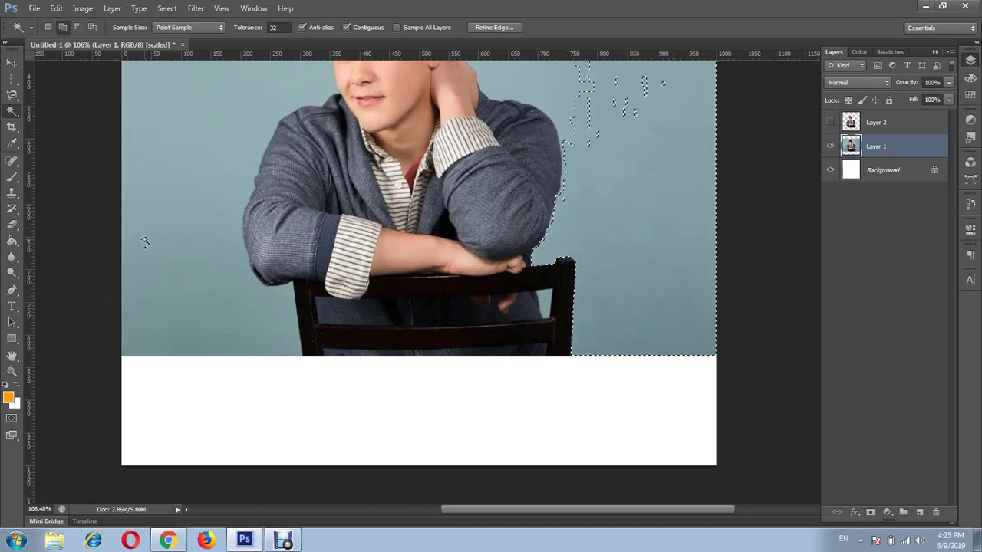
pyautogui.click(194, 352)
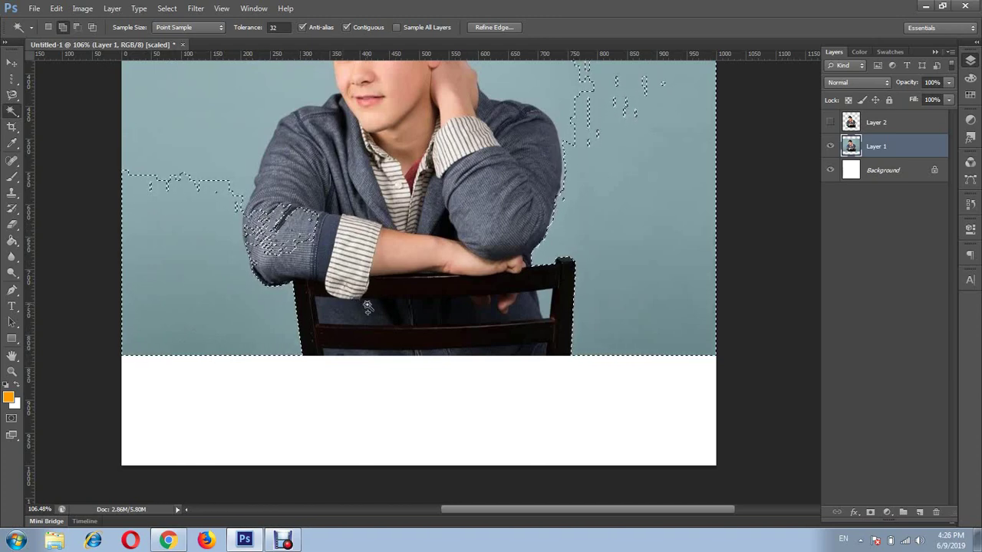
# Reposition the view, adjust the Tolerance value, and deselect everything.
pyautogui.moveTo(388, 293); pyautogui.dragTo(415, 419)
pyautogui.moveTo(416, 208); pyautogui.dragTo(438, 329)
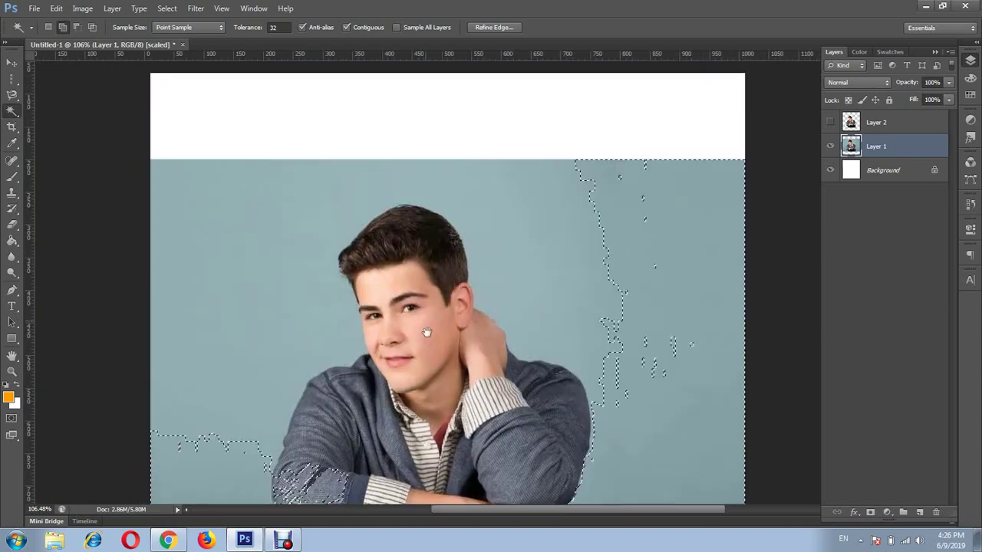
pyautogui.scroll(2, 424, 290)
pyautogui.moveTo(423, 290); pyautogui.dragTo(418, 213)
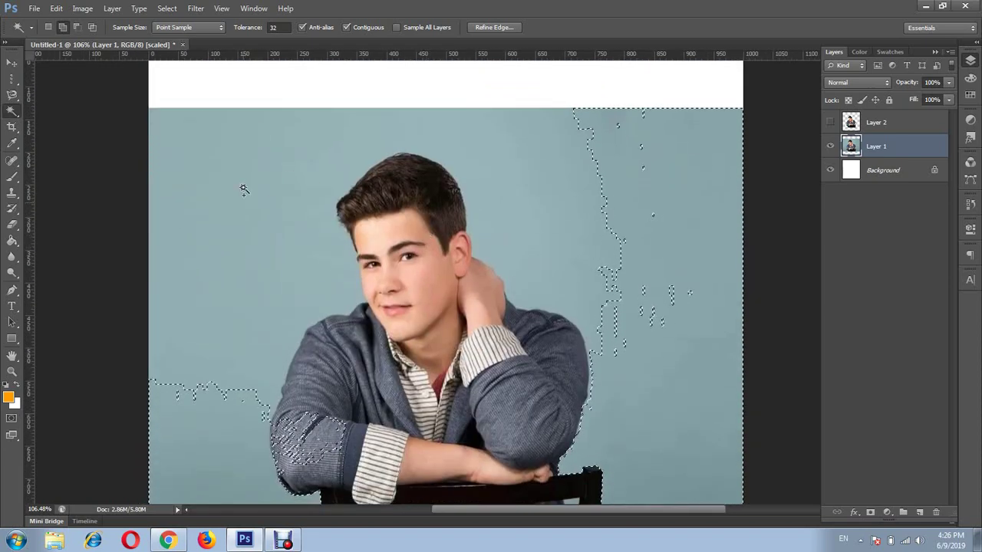
pyautogui.doubleClick(273, 27)
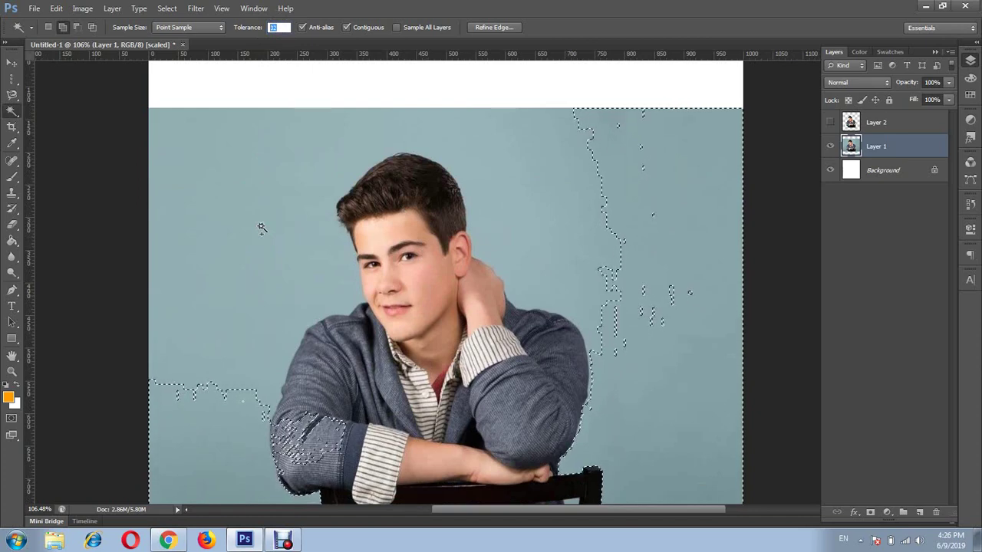
pyautogui.hotkey('ctrl', 'd')
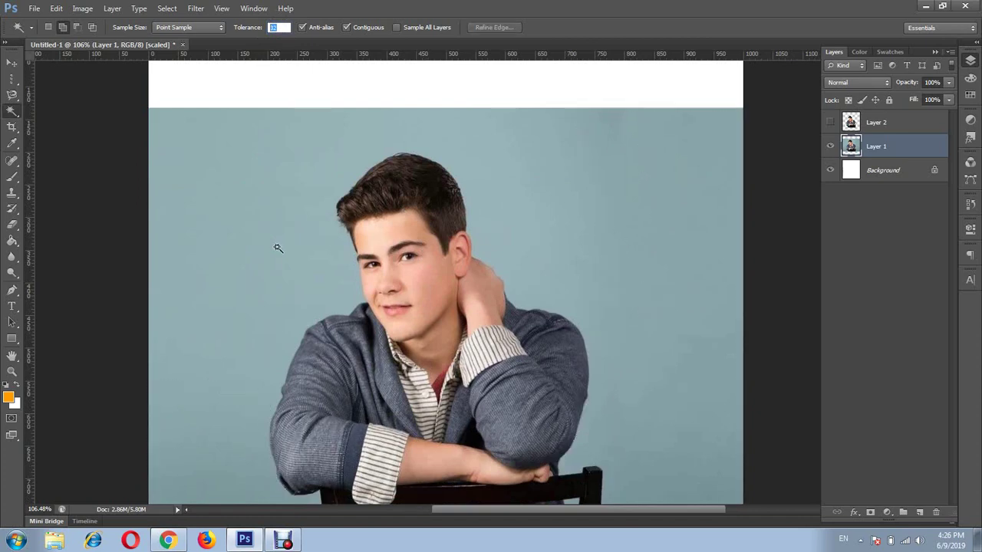
# Choose the standard Crop Tool and zoom out to see the whole document.
pyautogui.click(13, 133)
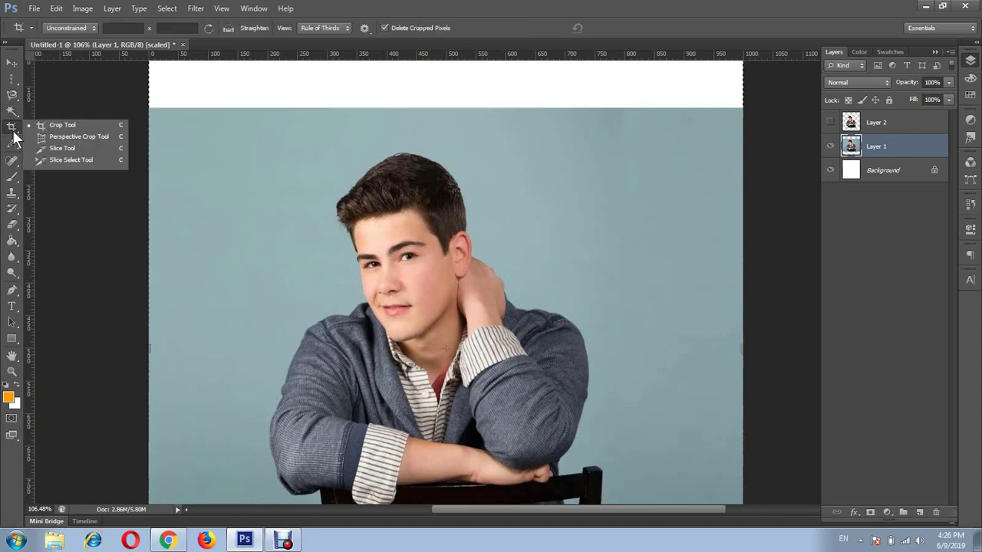
pyautogui.click(87, 128)
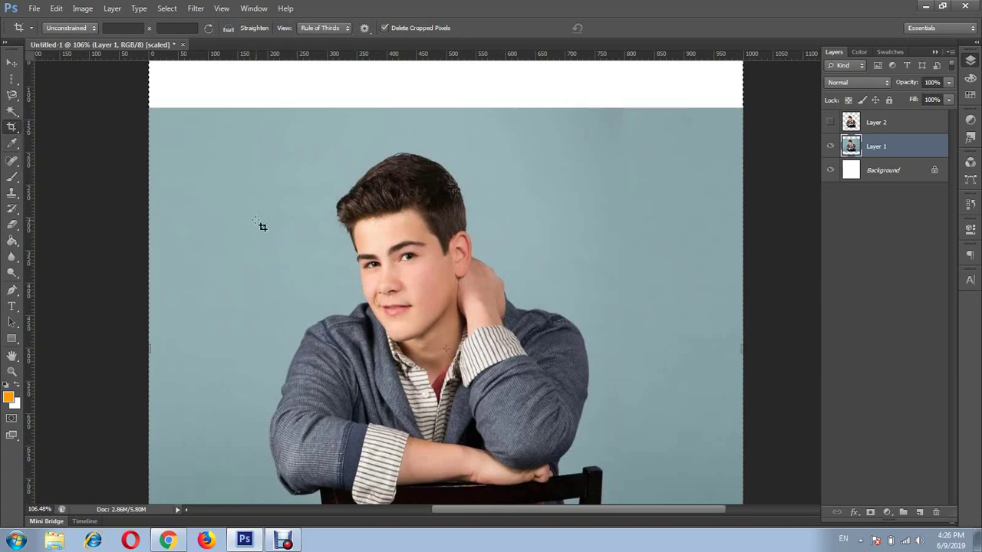
pyautogui.click(12, 129)
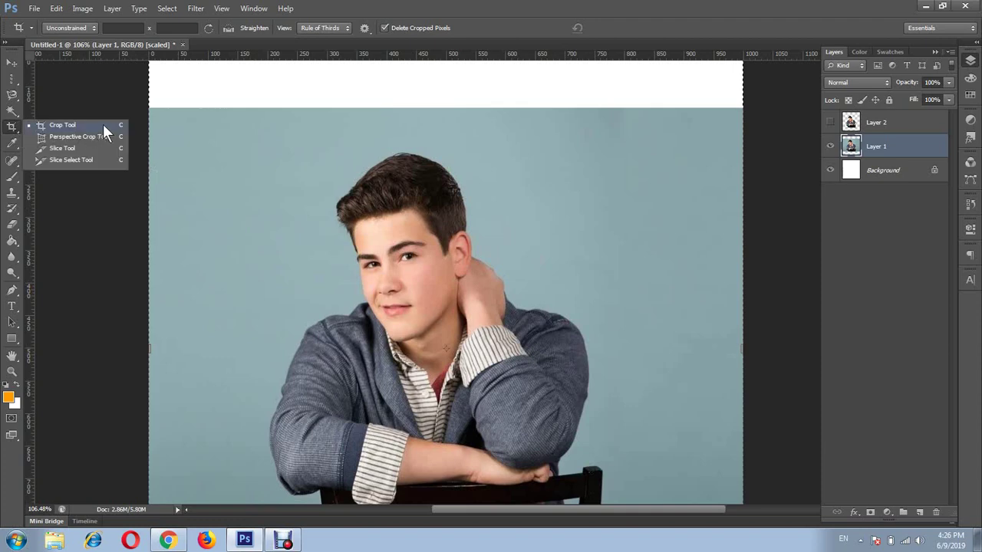
pyautogui.click(536, 12)
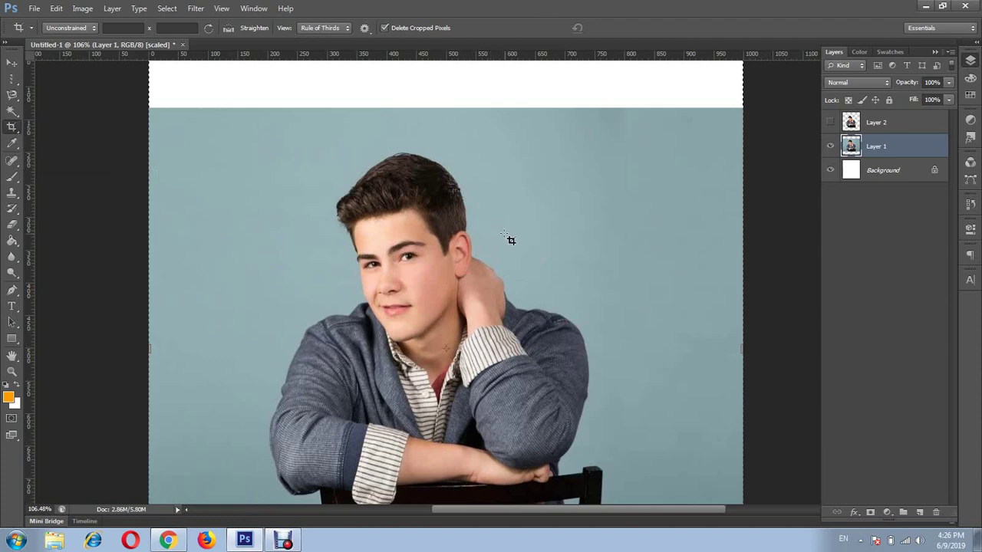
pyautogui.scroll(-2, 510, 240)
pyautogui.scroll(-3, 510, 240)
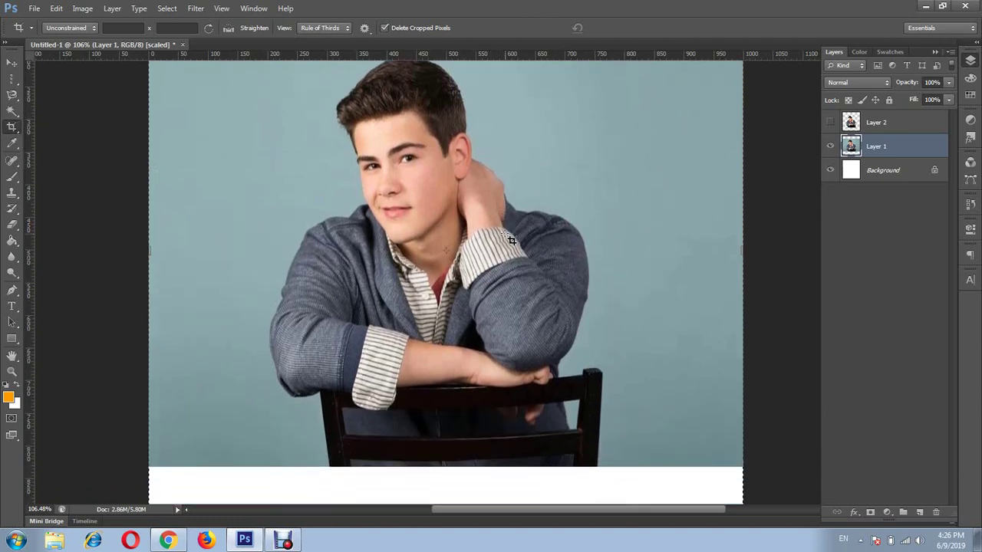
pyautogui.hotkey('ctrl', '-')
pyautogui.hotkey('ctrl', '-')
# Crop the top and bottom edges to the photo, removing the white strips.
pyautogui.press('alt')
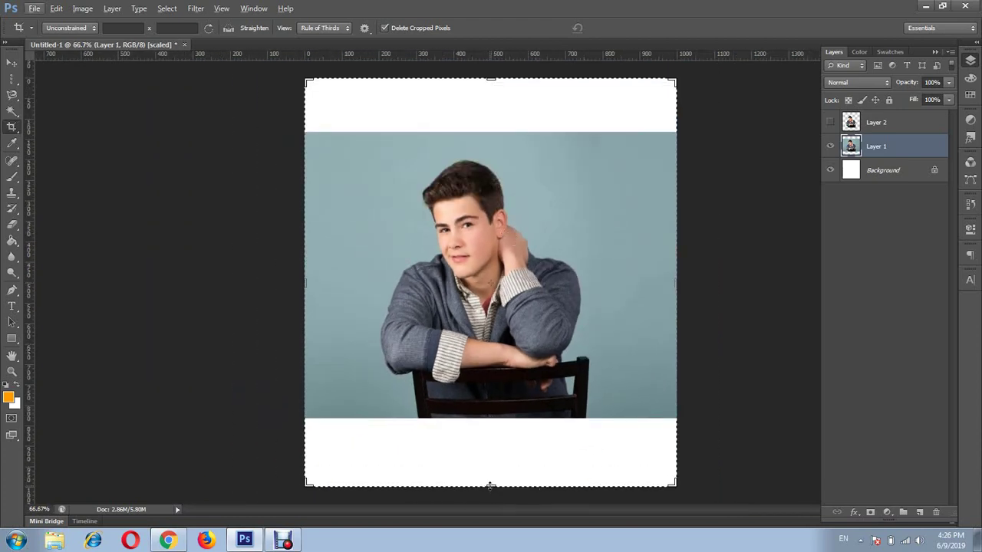
pyautogui.moveTo(489, 486); pyautogui.dragTo(497, 453)
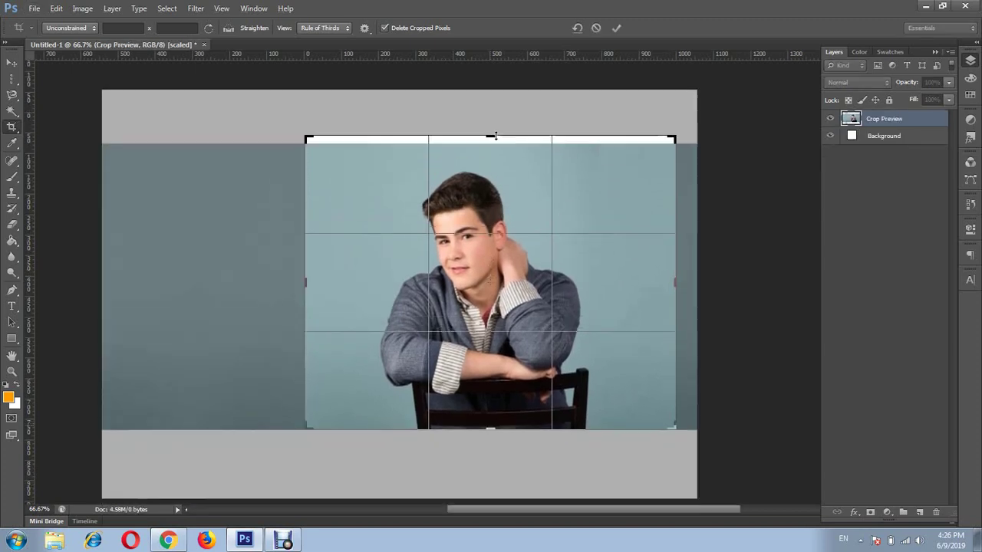
pyautogui.moveTo(492, 113); pyautogui.dragTo(492, 167)
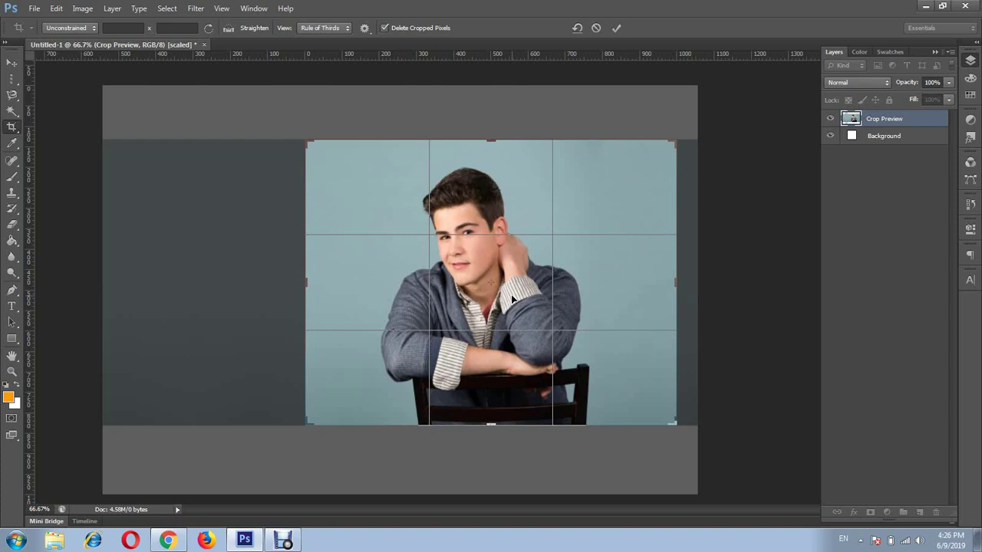
pyautogui.press('Return')
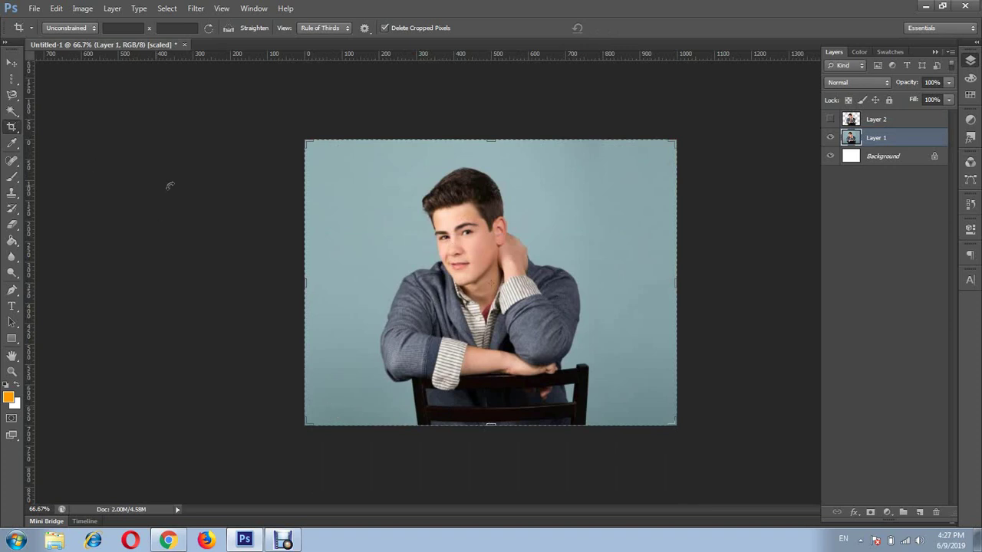
pyautogui.click(11, 63)
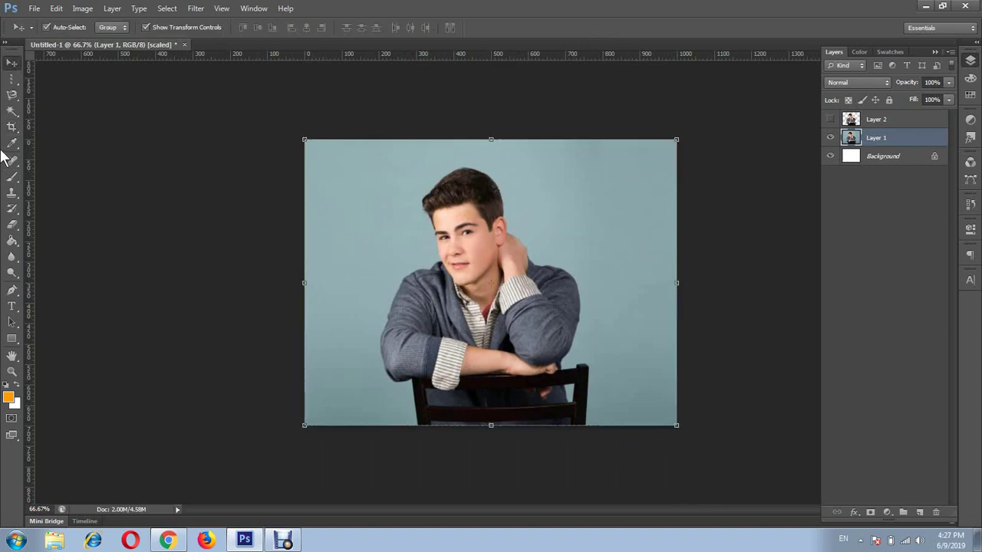
pyautogui.click(13, 129)
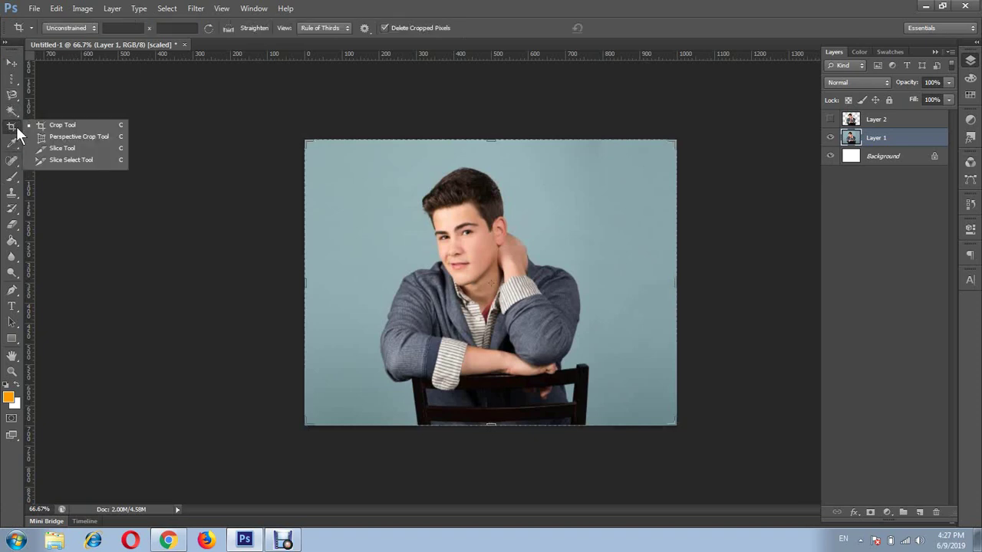
pyautogui.click(99, 124)
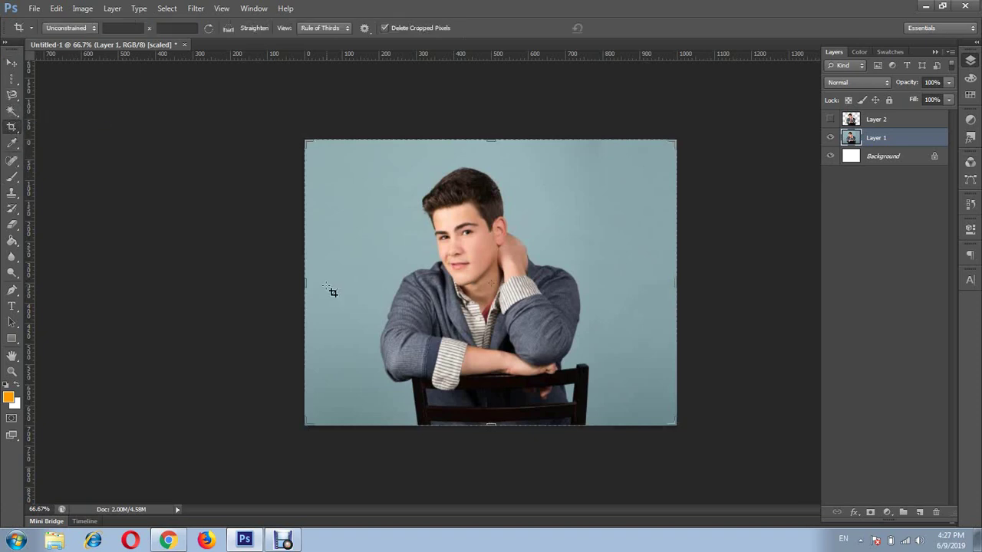
pyautogui.moveTo(304, 283); pyautogui.dragTo(268, 283)
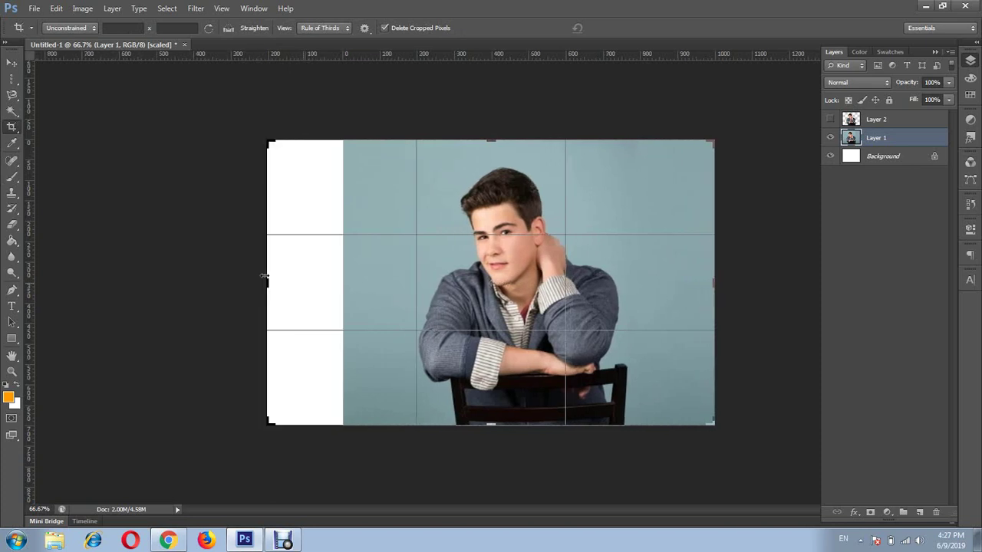
pyautogui.moveTo(488, 431); pyautogui.dragTo(489, 460)
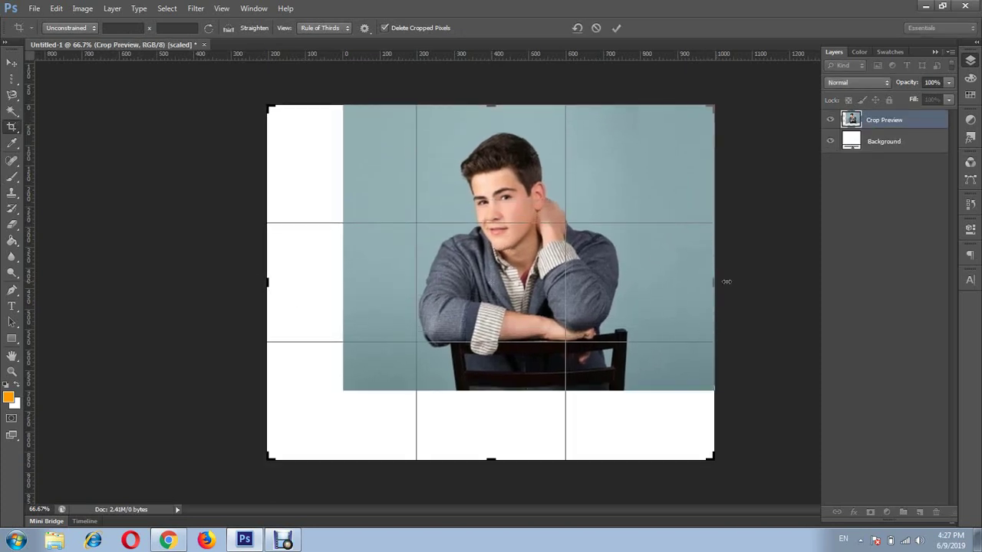
pyautogui.moveTo(725, 282); pyautogui.dragTo(750, 282)
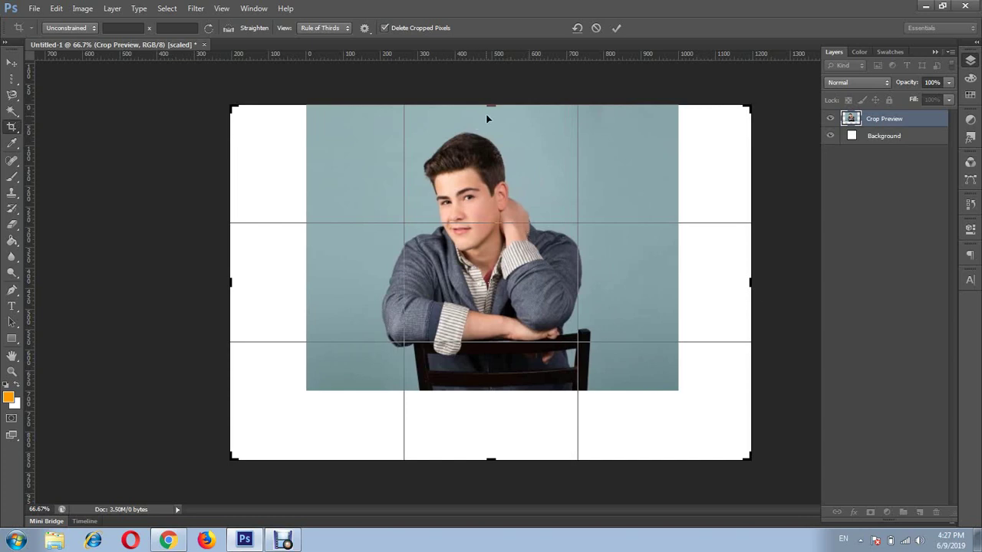
pyautogui.moveTo(493, 99); pyautogui.dragTo(491, 78)
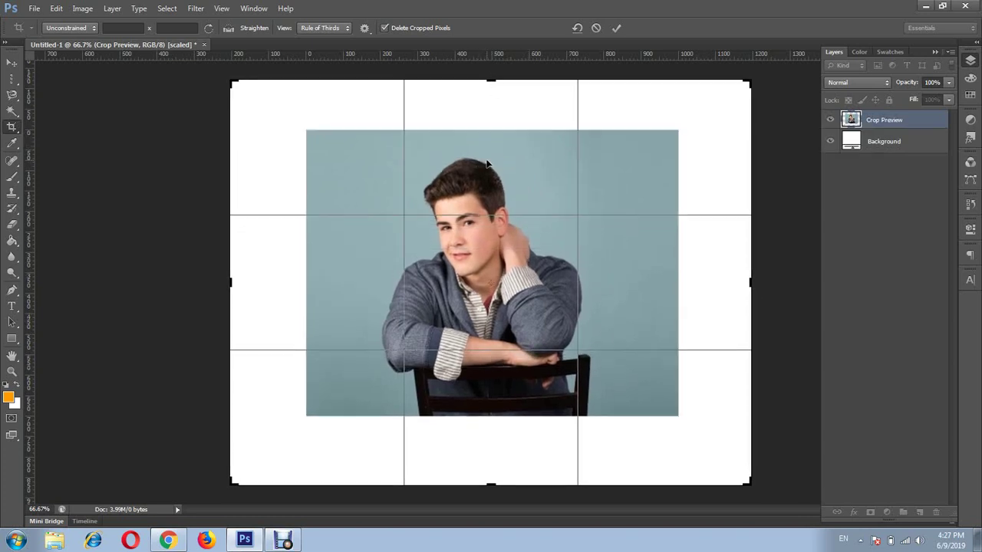
pyautogui.press('Escape')
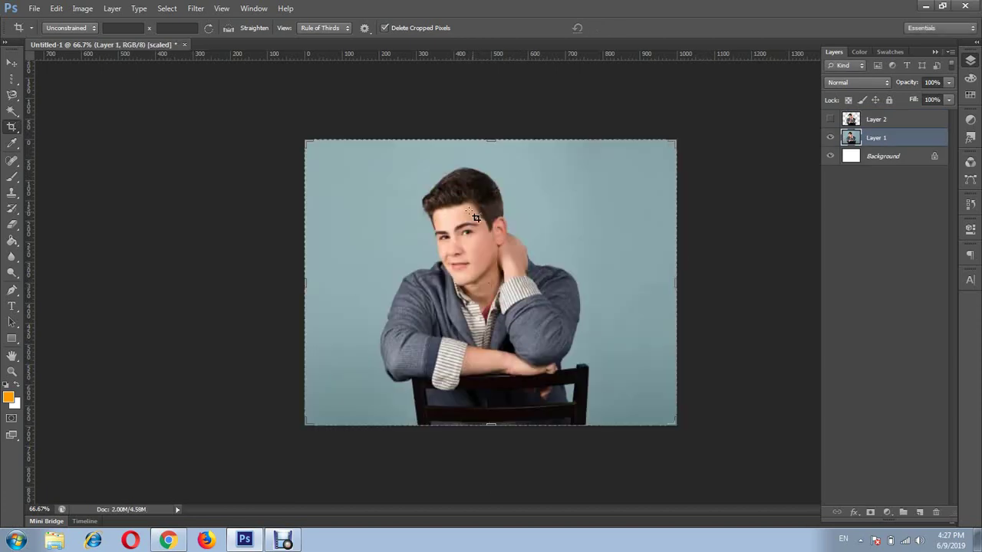
pyautogui.rightClick(17, 135)
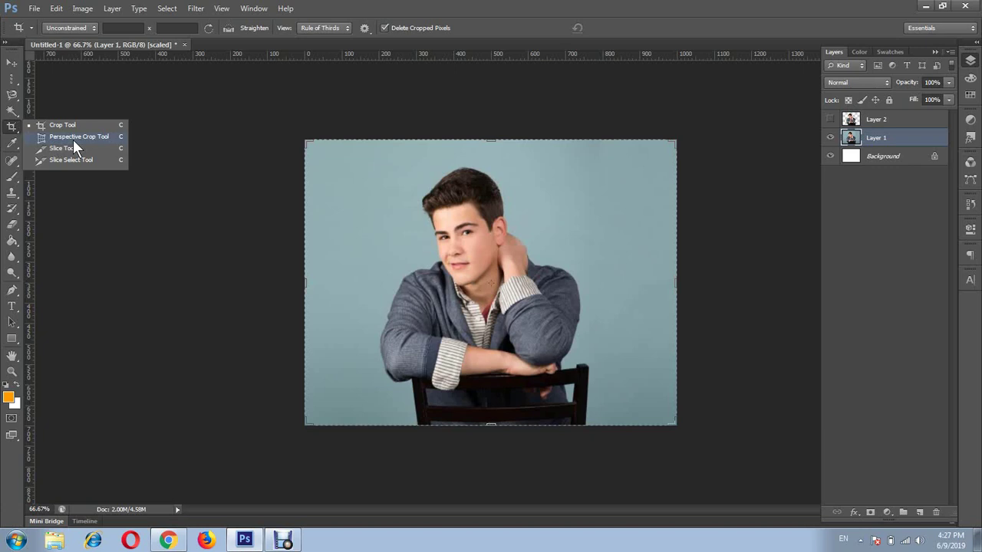
pyautogui.click(433, 8)
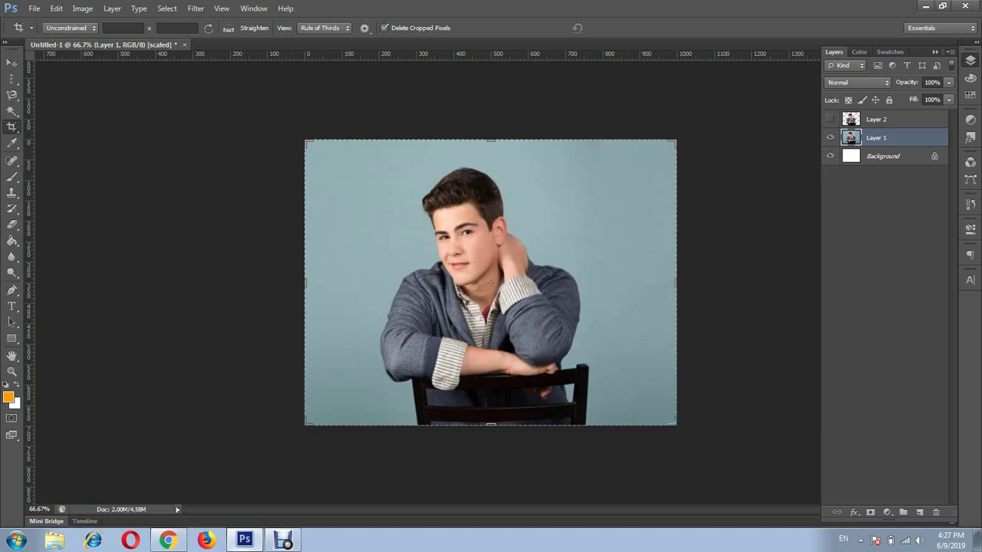
# In the browser, search Google Images for 'photo in perspective'.
pyautogui.click(170, 540)
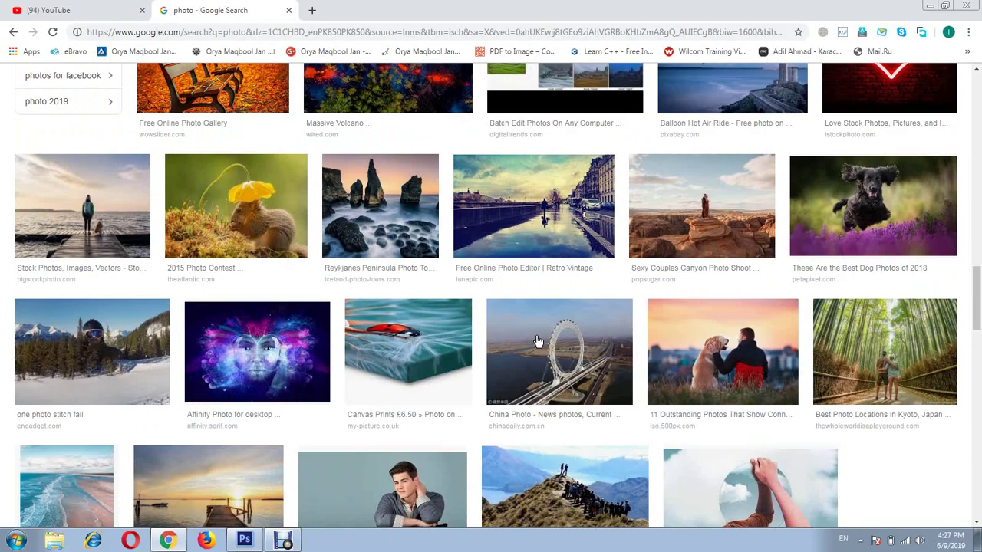
pyautogui.scroll(10, 537, 342)
pyautogui.scroll(10, 537, 342)
pyautogui.scroll(1, 537, 342)
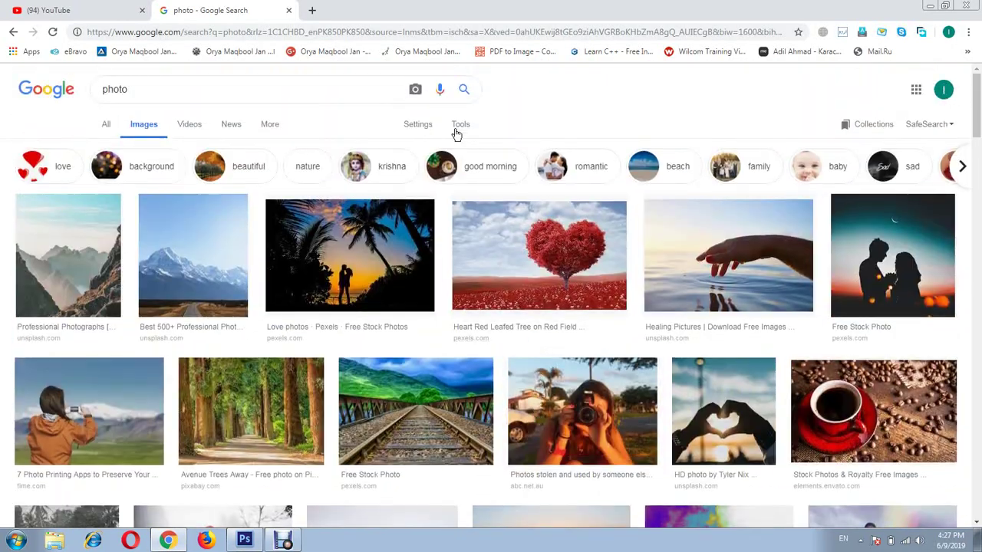
pyautogui.click(217, 89)
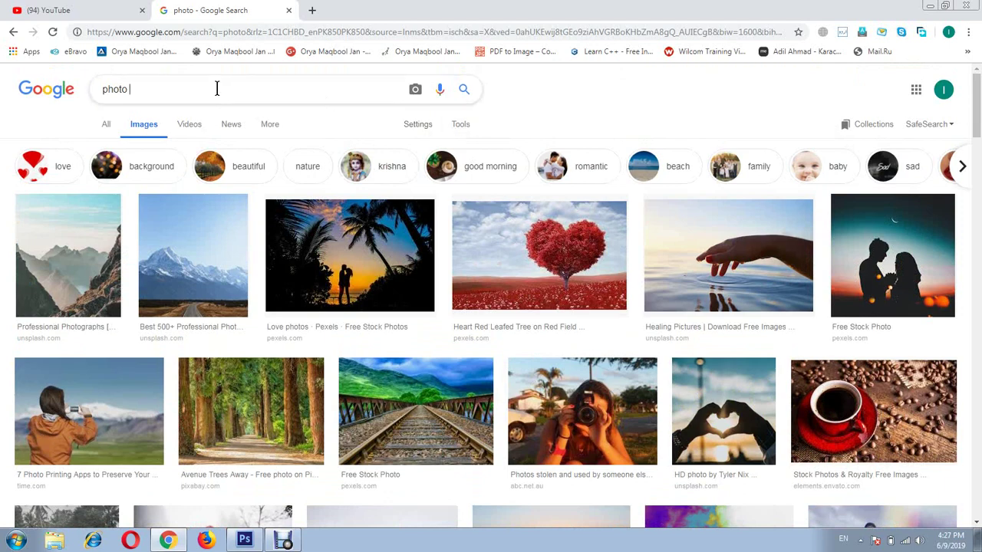
pyautogui.write('in perspectiv')
pyautogui.write('e')
pyautogui.press('Return')
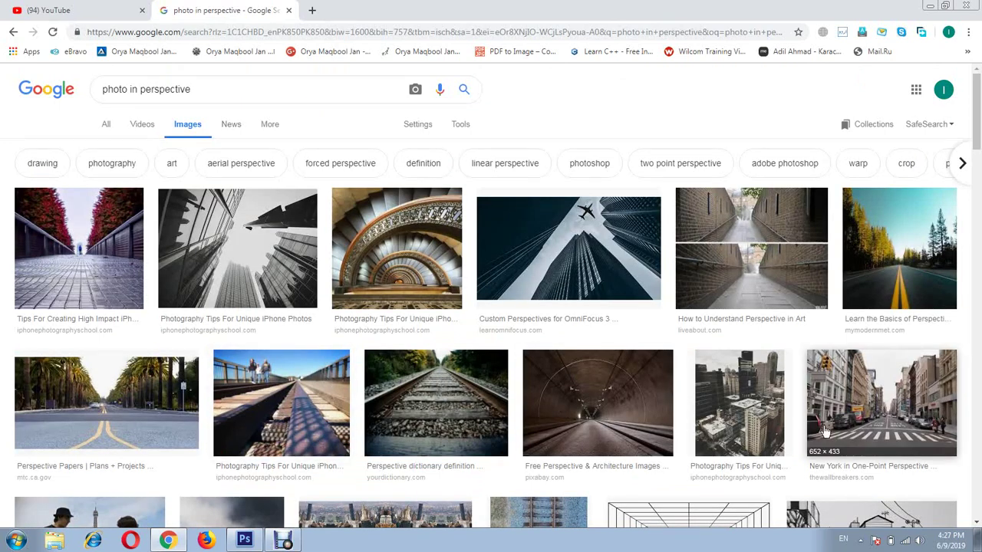
# Preview the brick alley image, then refine the search to 'face photo in perspective'.
pyautogui.moveTo(750, 248)
pyautogui.click(755, 226)
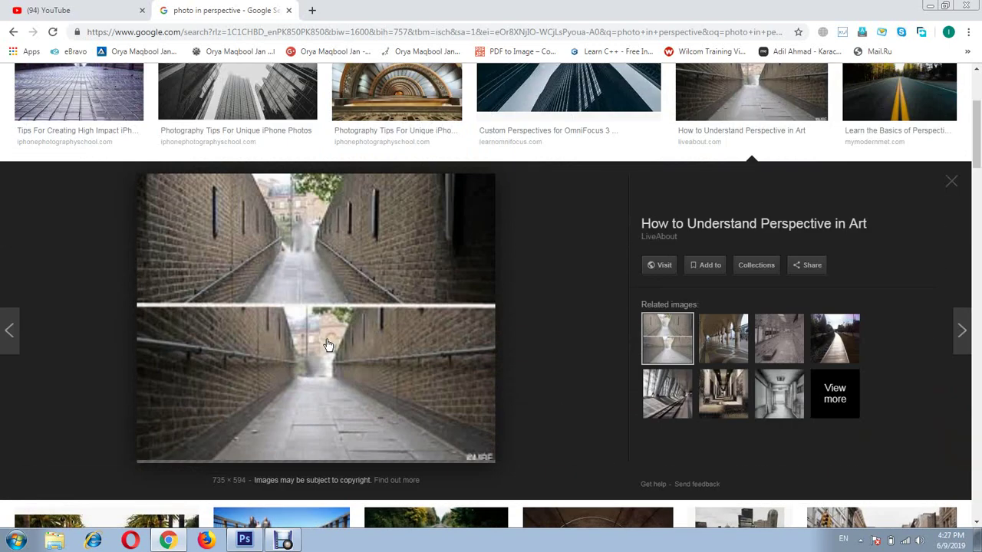
pyautogui.scroll(3, 448, 338)
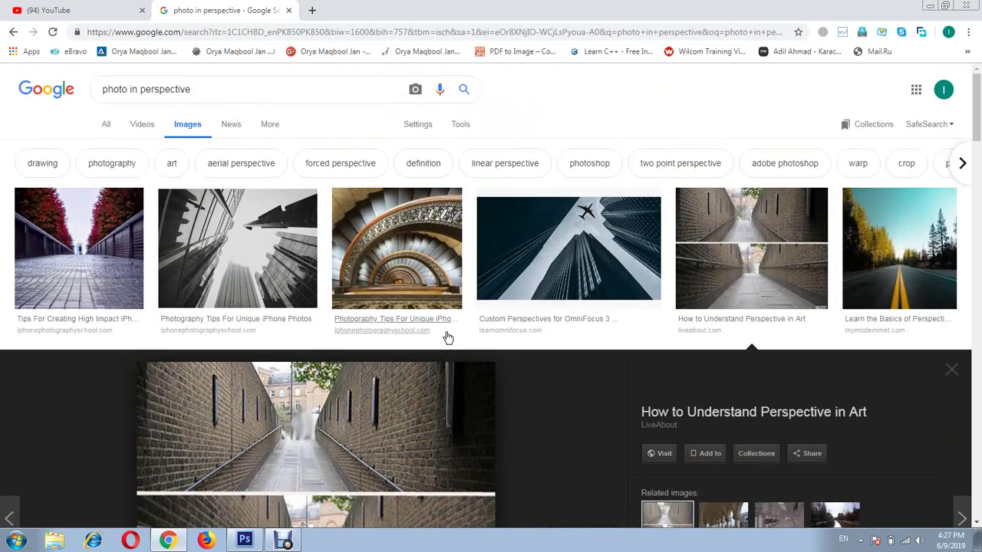
pyautogui.click(128, 89)
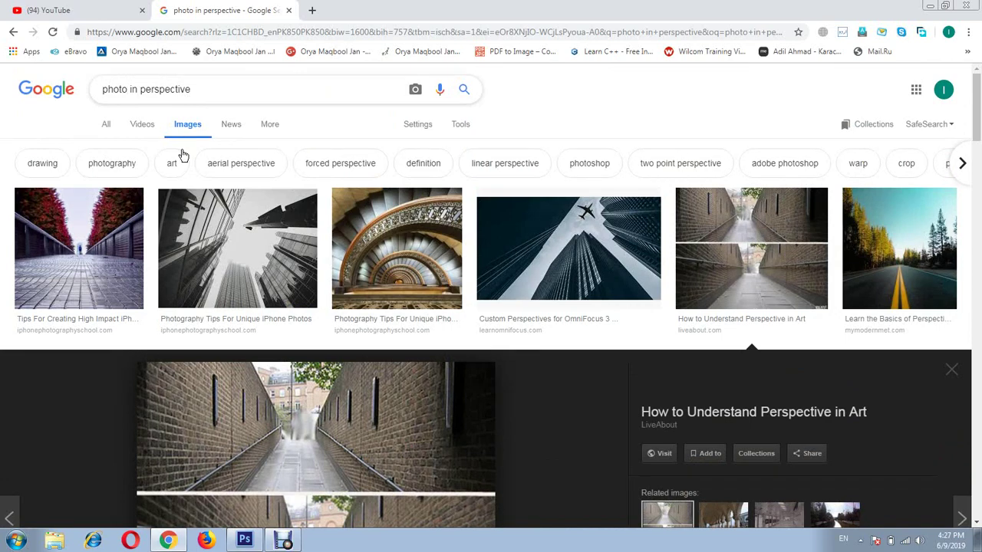
pyautogui.write('face')
pyautogui.press('Return')
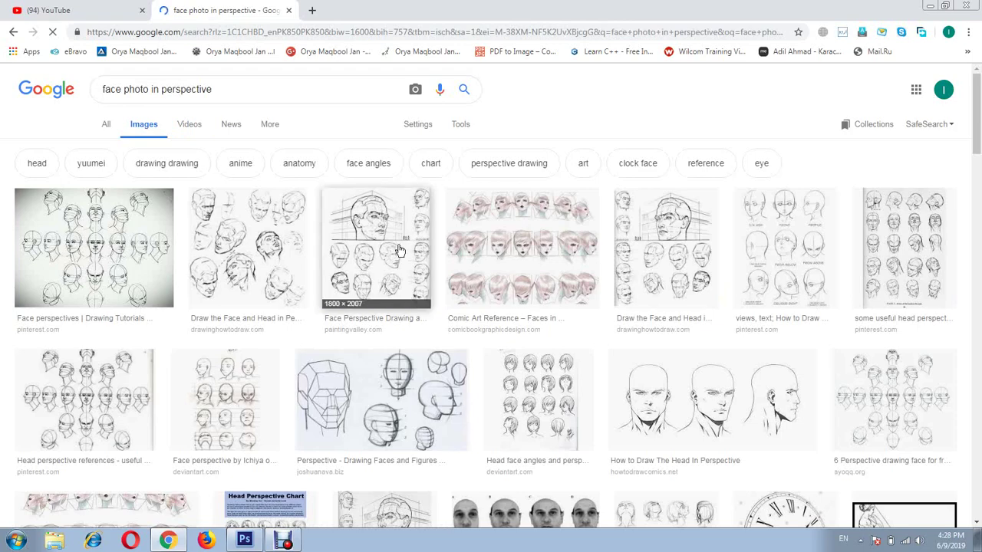
# Scroll through the face-in-perspective results and return to Photoshop.
pyautogui.scroll(-3, 18, 330)
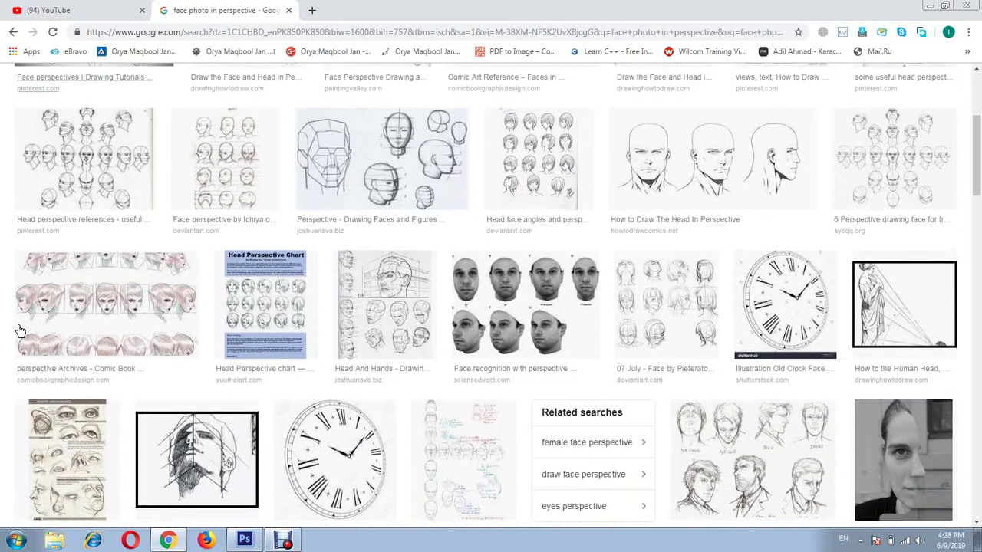
pyautogui.scroll(-3, 19, 330)
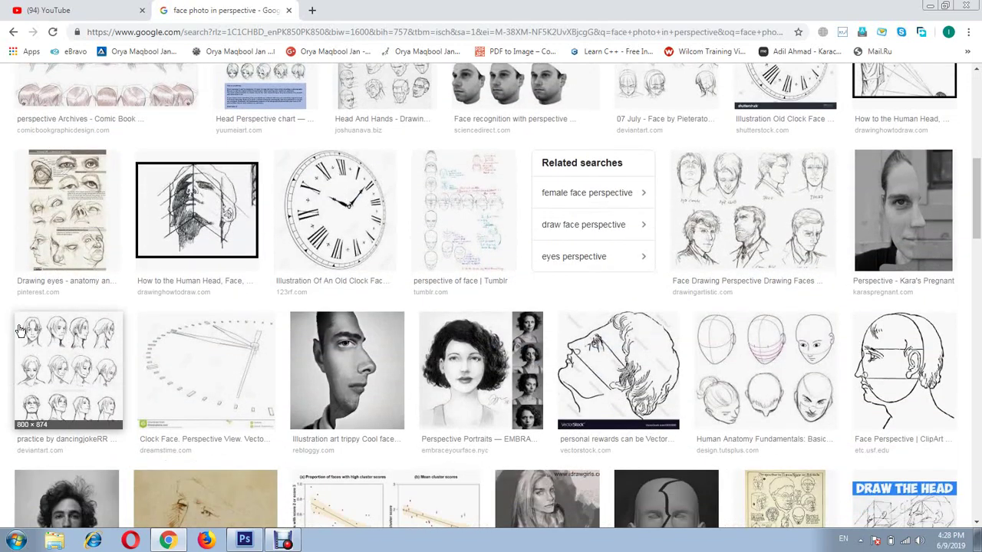
pyautogui.scroll(-2, 20, 330)
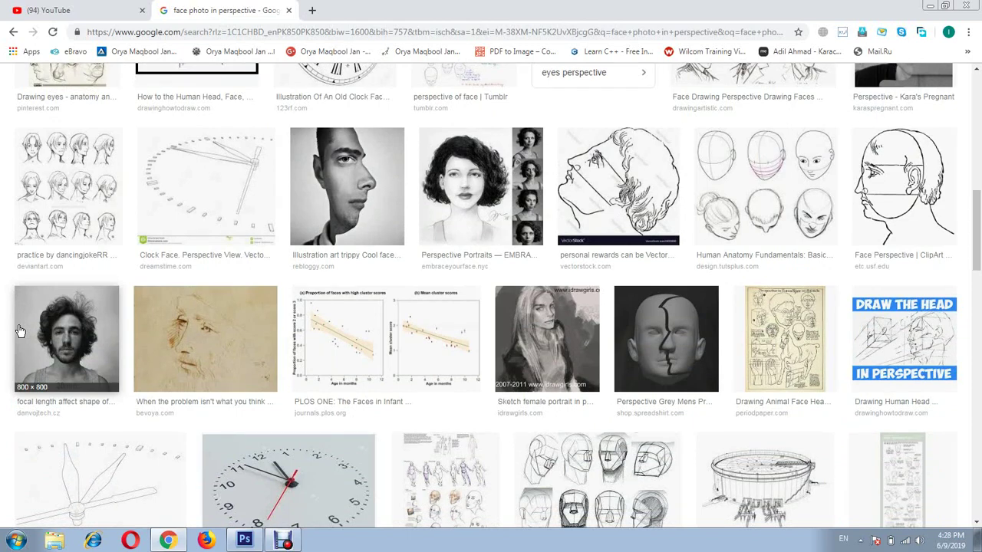
pyautogui.scroll(-2, 20, 330)
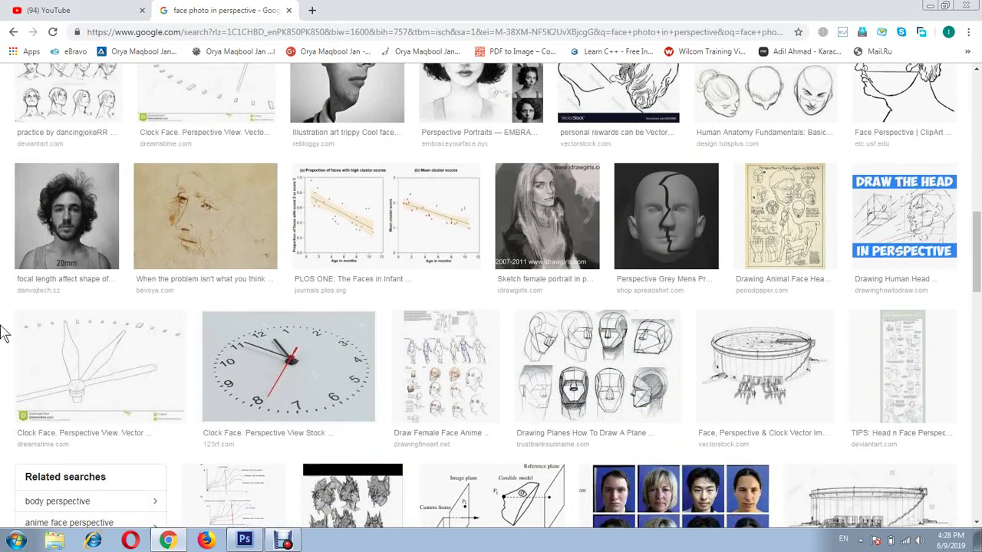
pyautogui.scroll(-4, 3, 331)
pyautogui.scroll(-2, 4, 331)
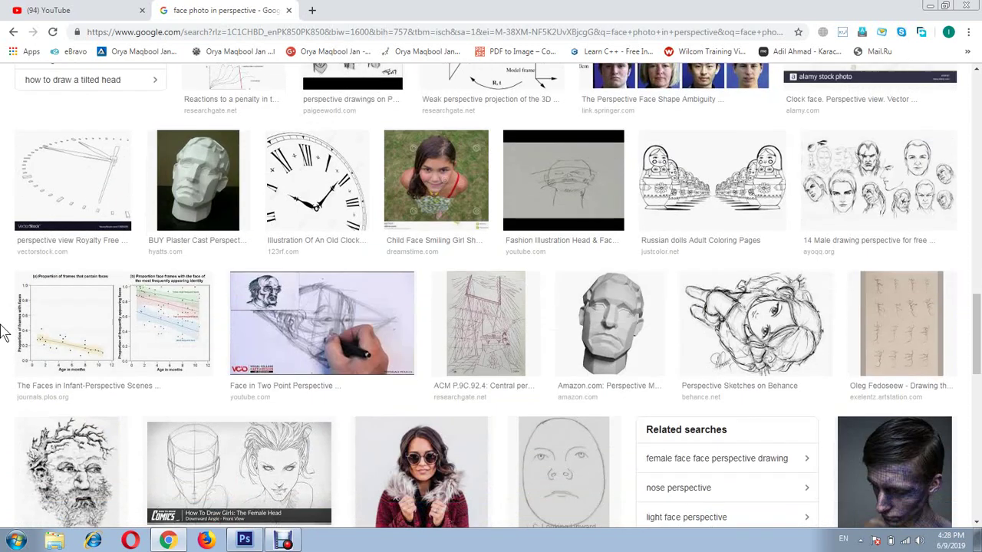
pyautogui.click(253, 541)
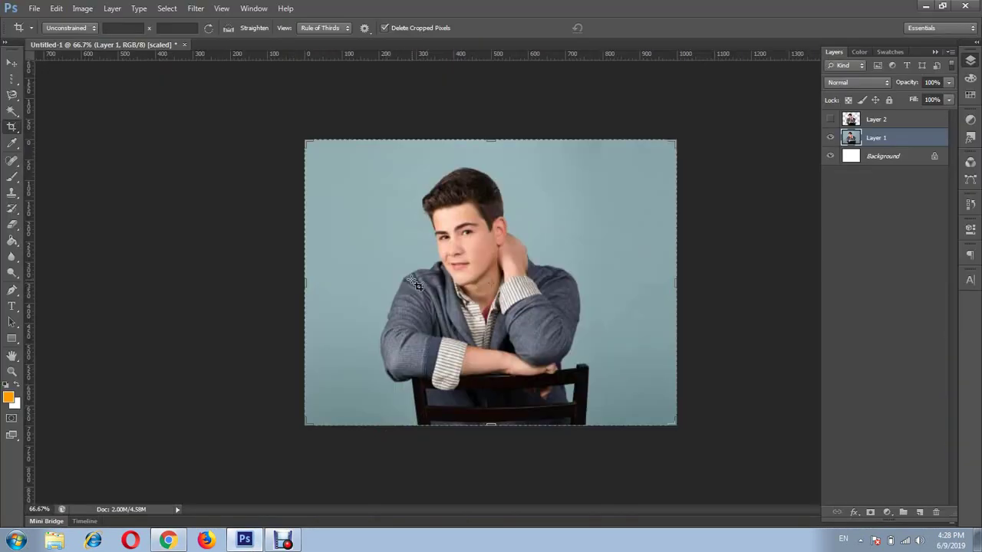
# Switch from the crop tools to the Rectangular Marquee Tool.
pyautogui.rightClick(8, 131)
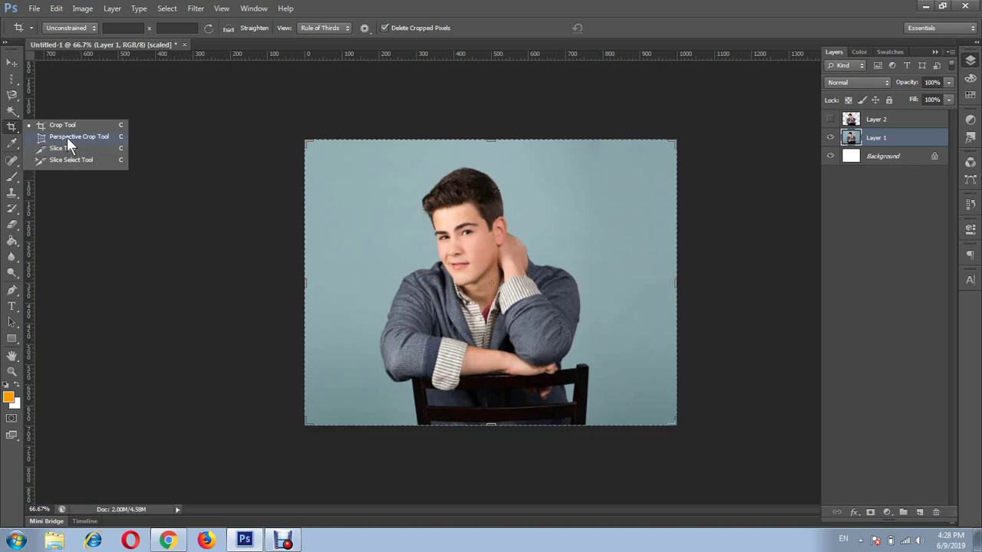
pyautogui.click(426, 6)
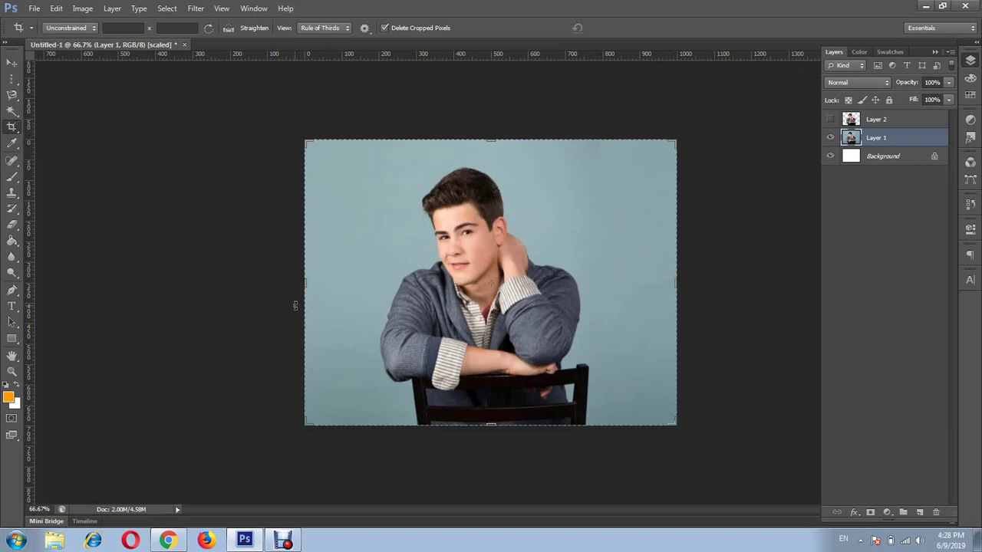
pyautogui.click(12, 79)
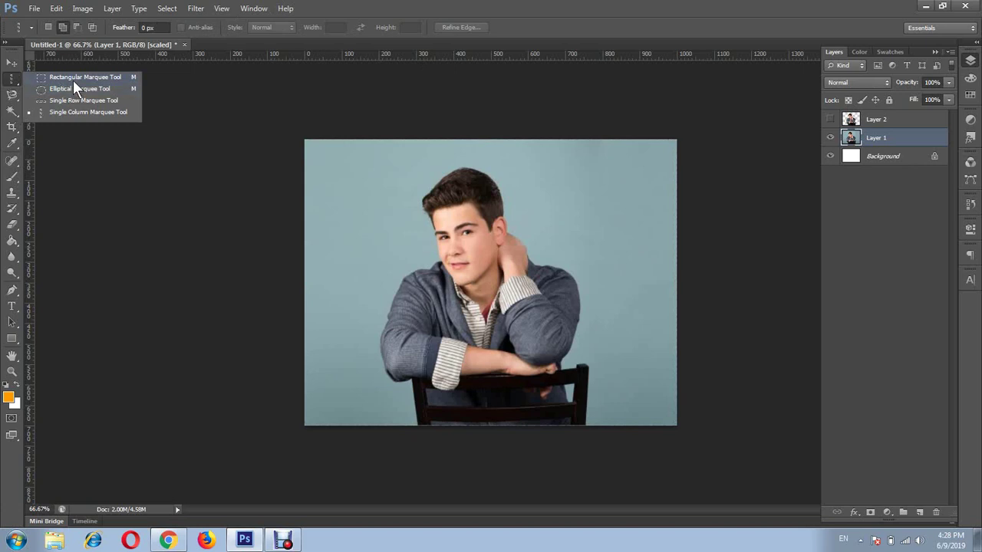
pyautogui.click(73, 80)
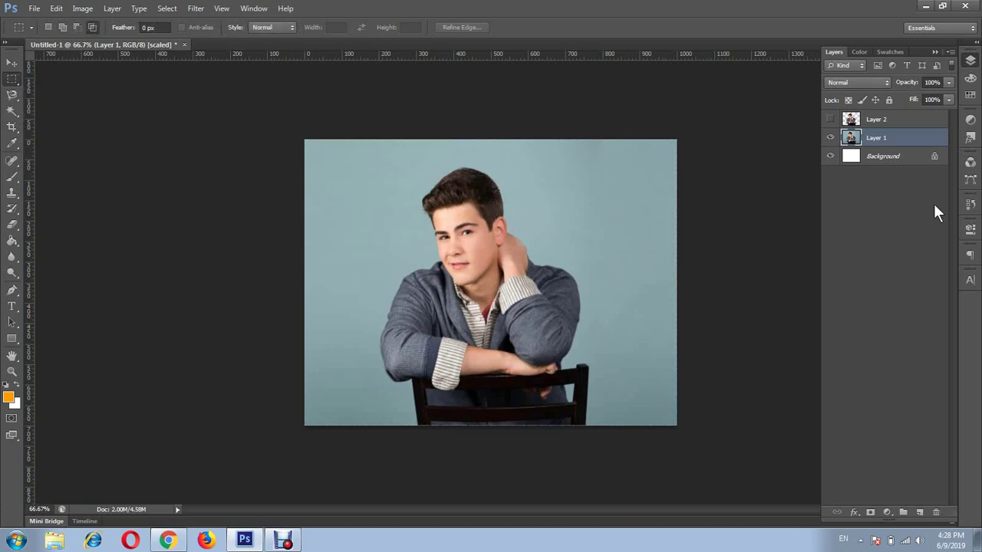
# Hide Layer 1, select the white Background layer, and draw then clear a test marquee.
pyautogui.click(830, 137)
pyautogui.click(904, 155)
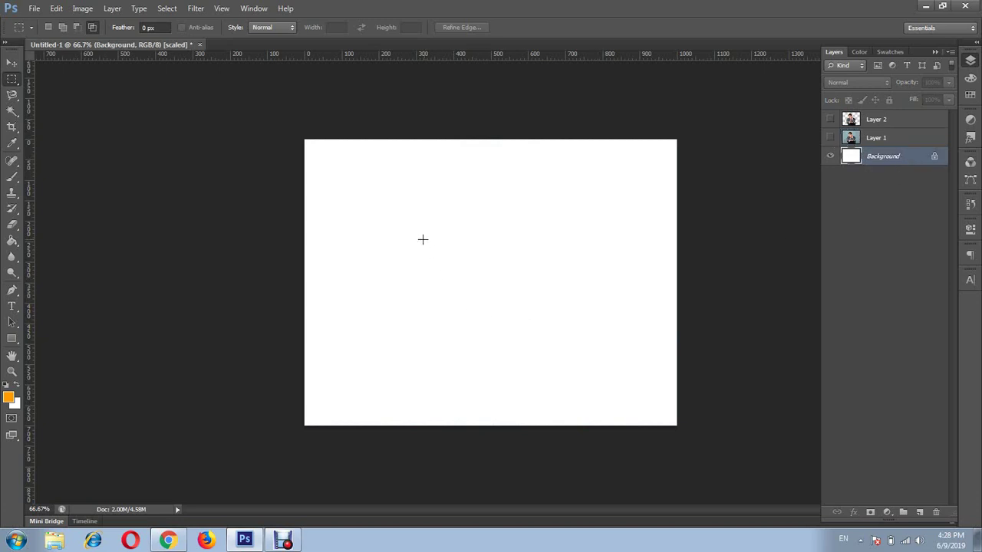
pyautogui.moveTo(395, 196); pyautogui.dragTo(416, 213)
pyautogui.moveTo(503, 282); pyautogui.dragTo(580, 381)
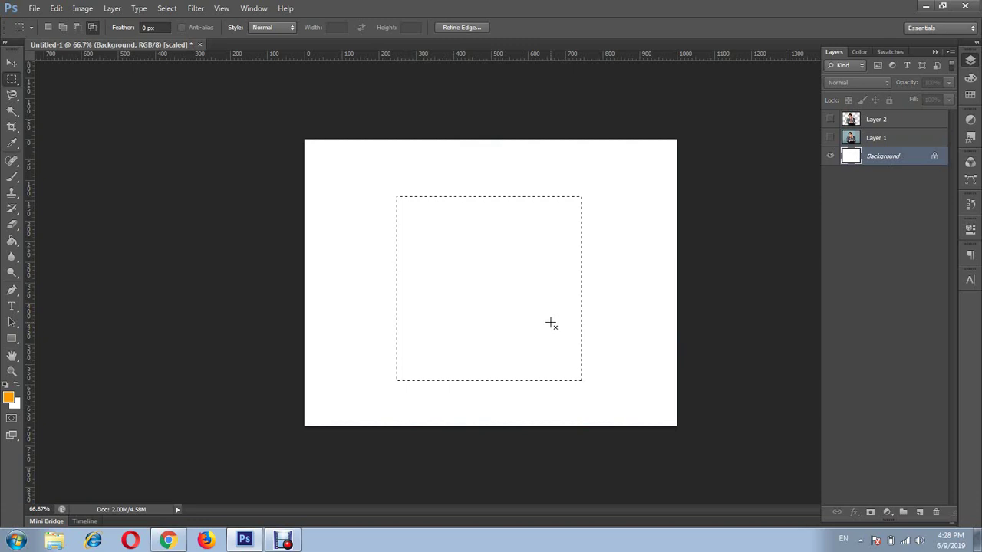
pyautogui.hotkey('ctrl', 'd')
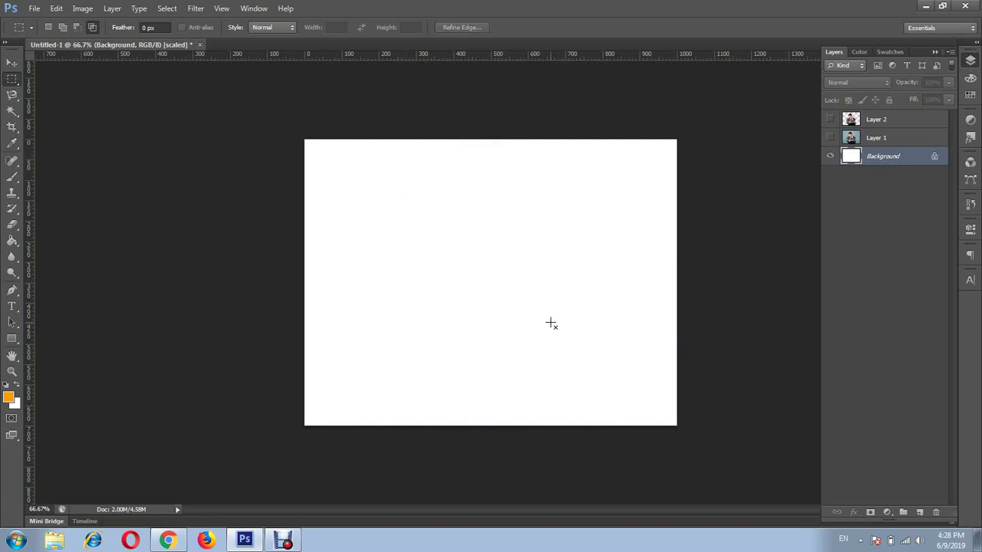
pyautogui.rightClick(11, 79)
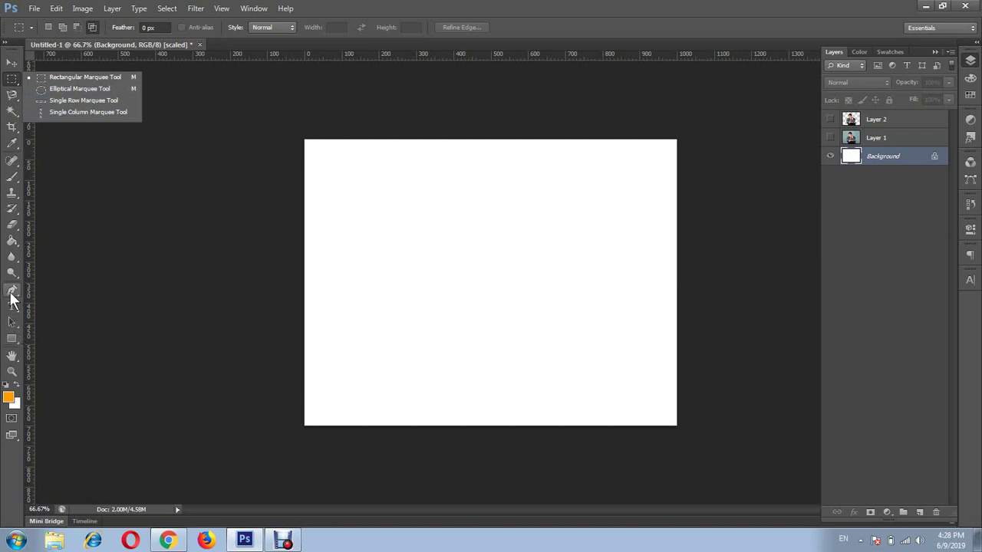
pyautogui.click(11, 342)
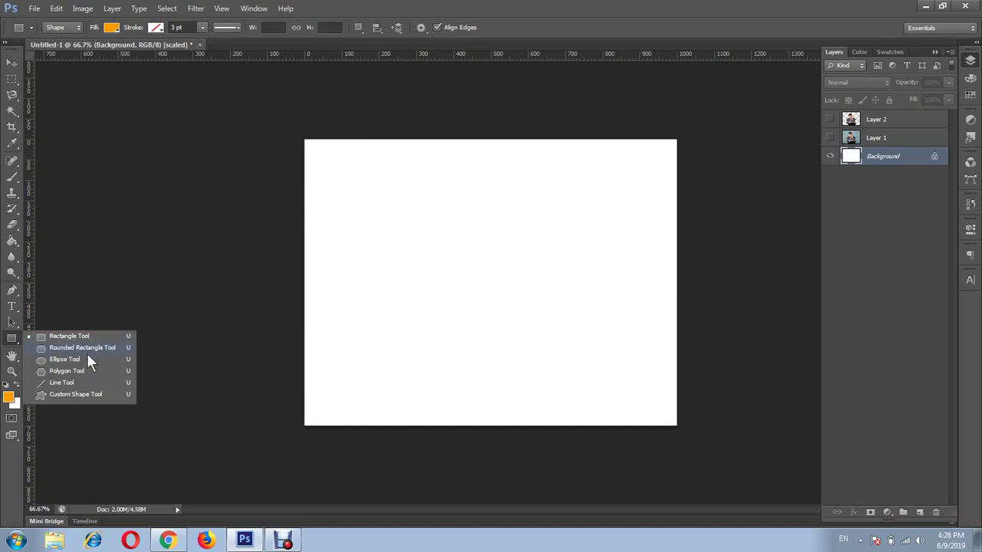
# Browse the Custom Shape presets without choosing one, then switch to the Rectangle Tool.
pyautogui.click(80, 395)
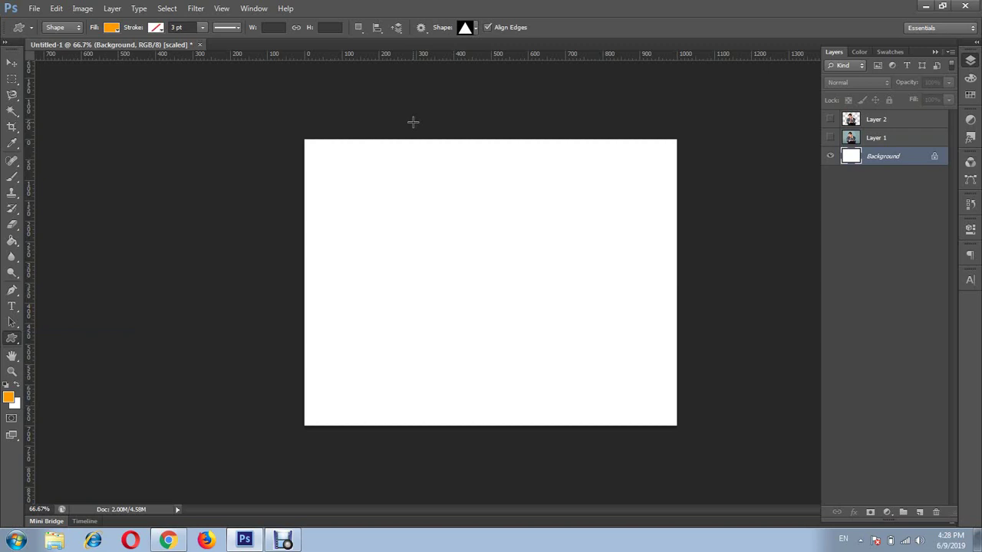
pyautogui.click(475, 30)
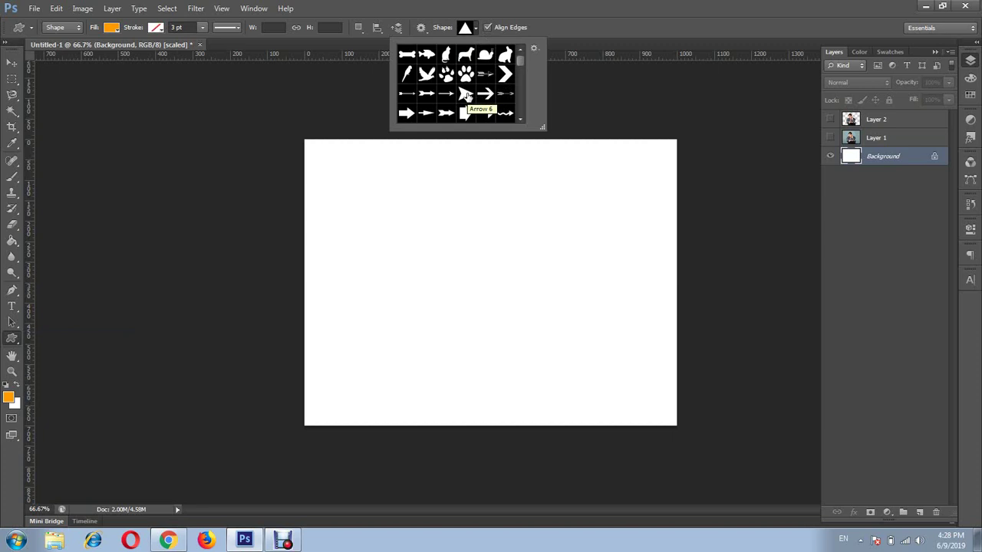
pyautogui.click(488, 29)
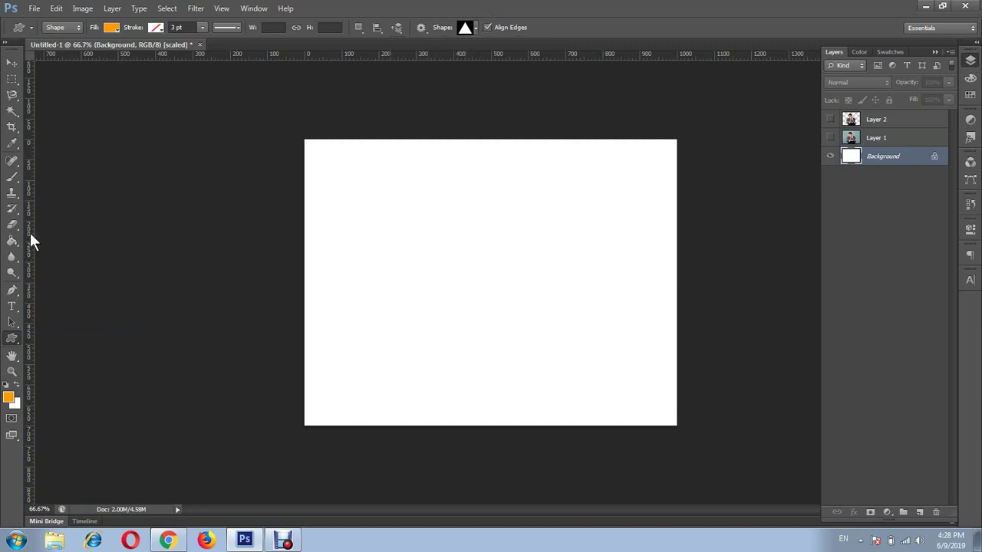
pyautogui.rightClick(11, 340)
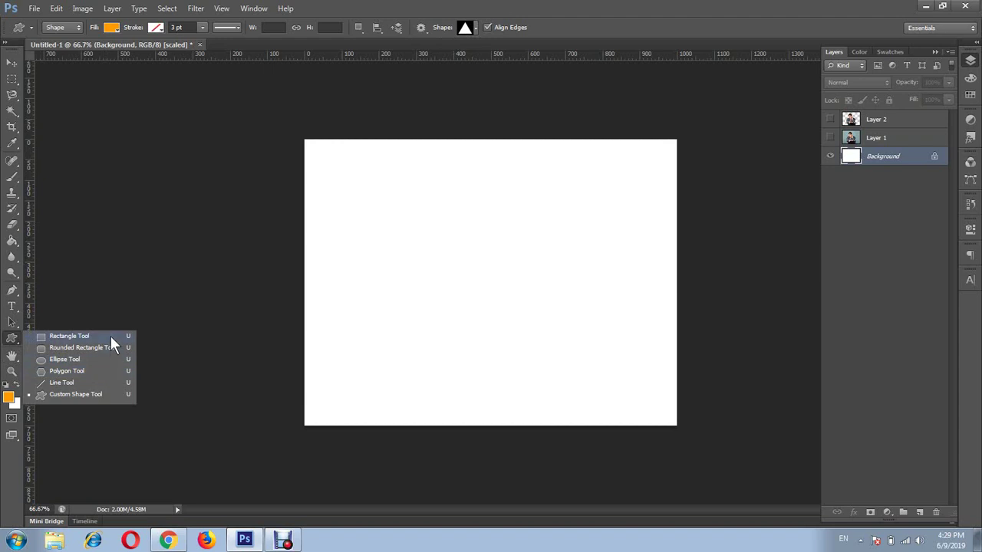
pyautogui.click(100, 337)
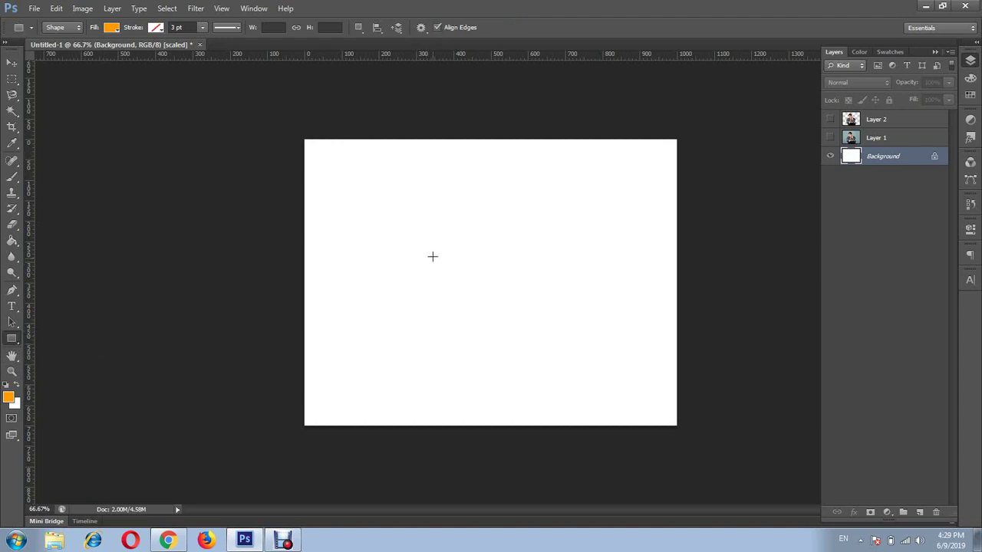
# Draw an orange rectangle at the canvas centre and distort its right side into a narrowing trapezoid.
pyautogui.moveTo(397, 217); pyautogui.dragTo(604, 369)
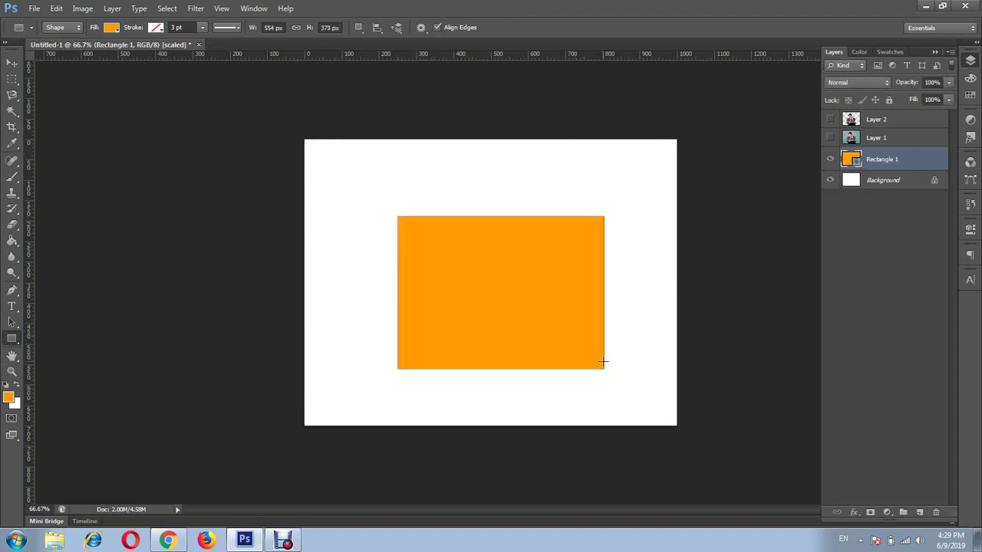
pyautogui.click(12, 65)
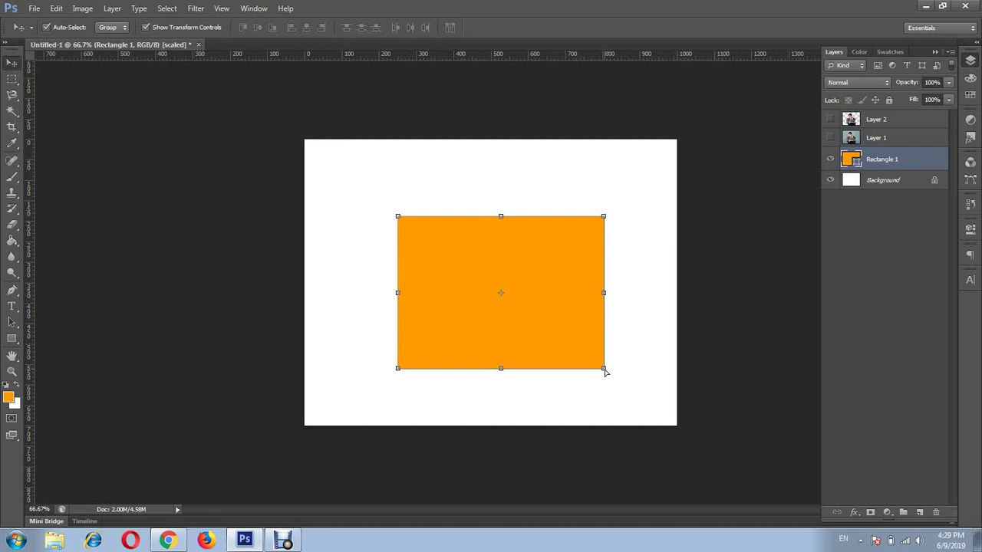
pyautogui.moveTo(604, 371); pyautogui.dragTo(602, 325)
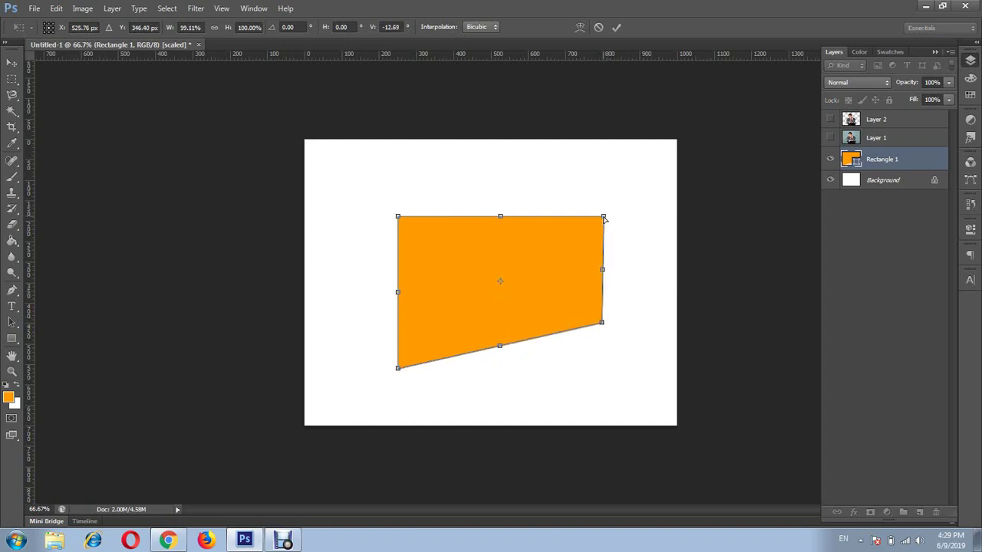
pyautogui.moveTo(604, 220); pyautogui.dragTo(602, 267)
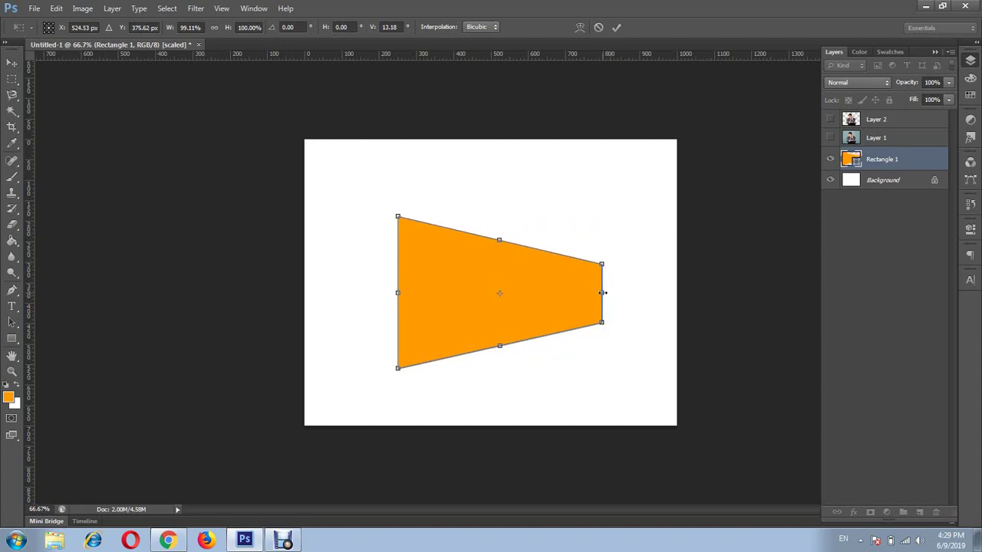
pyautogui.moveTo(603, 292); pyautogui.dragTo(562, 292)
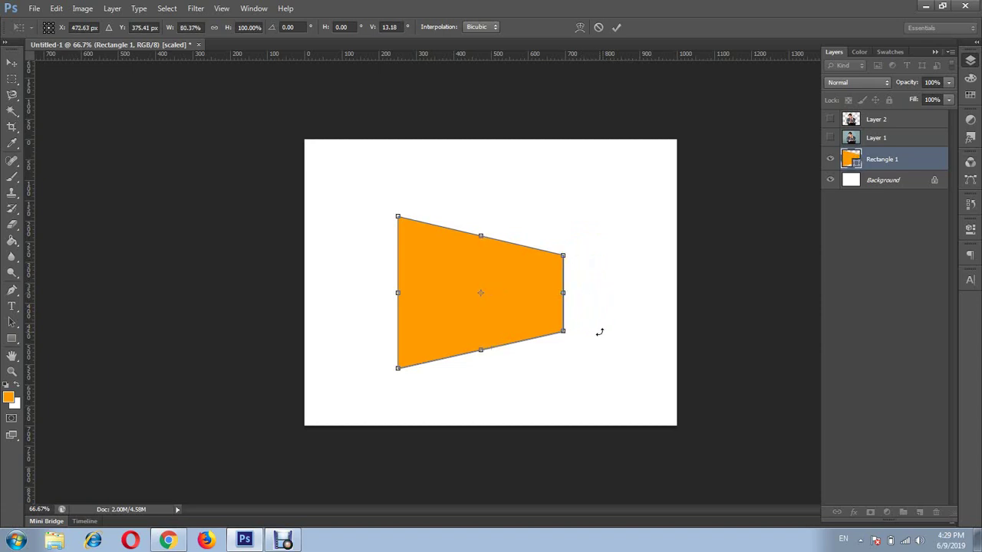
pyautogui.press('Return')
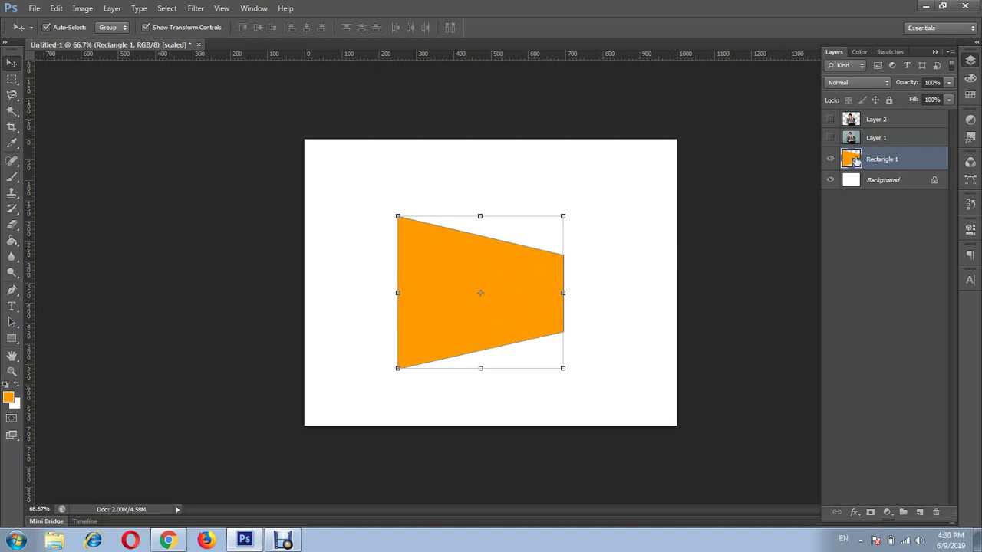
# Rasterize the Rectangle 1 shape layer from its Layers panel context menu.
pyautogui.rightClick(855, 161)
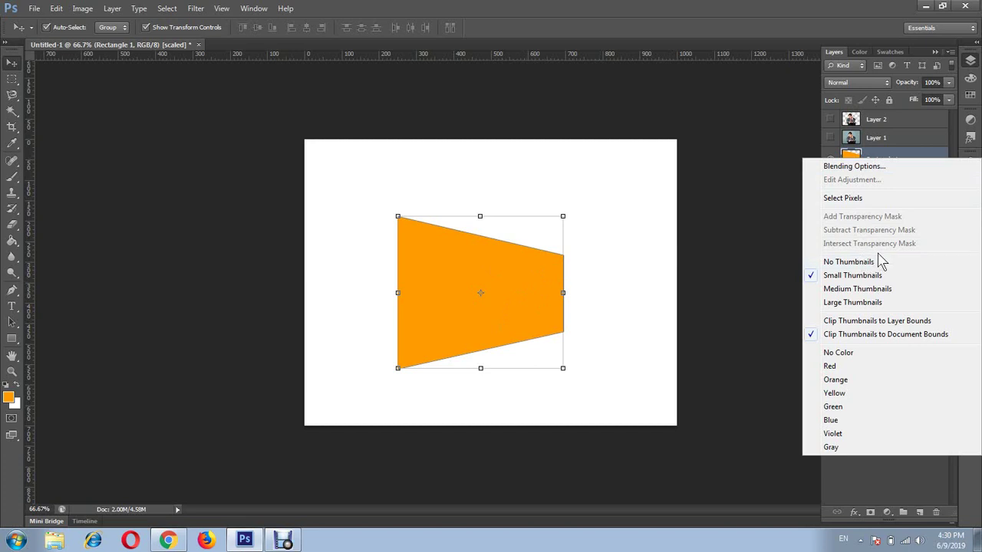
pyautogui.click(751, 270)
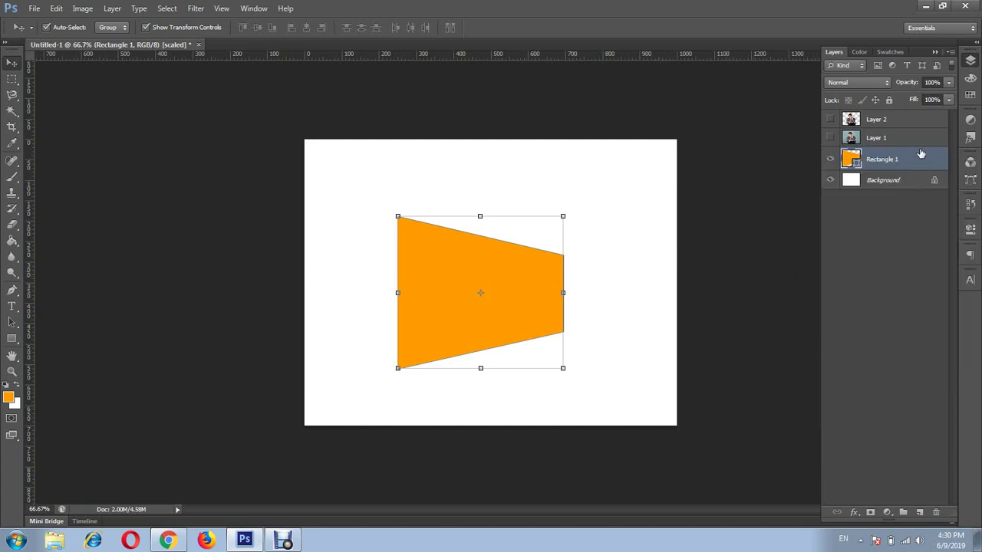
pyautogui.rightClick(919, 161)
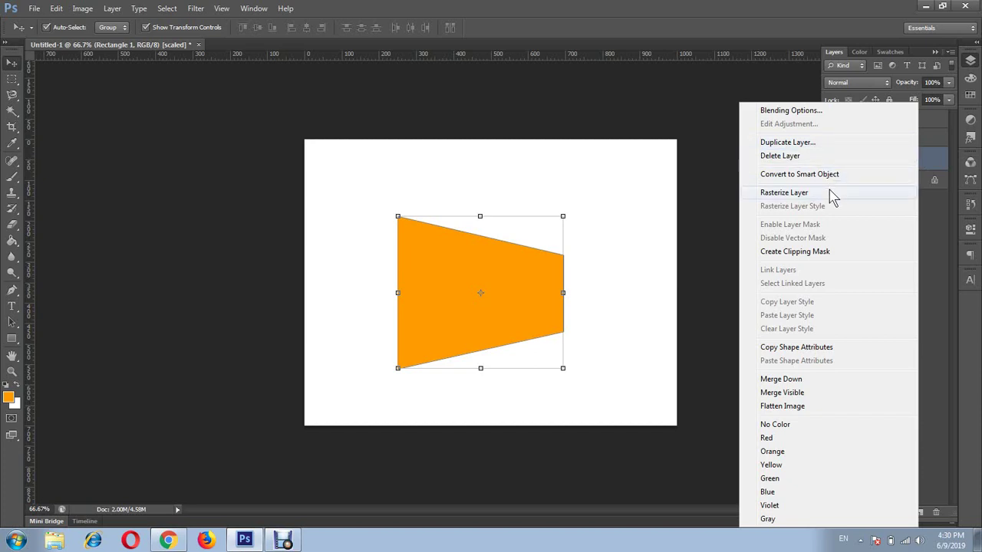
pyautogui.click(832, 194)
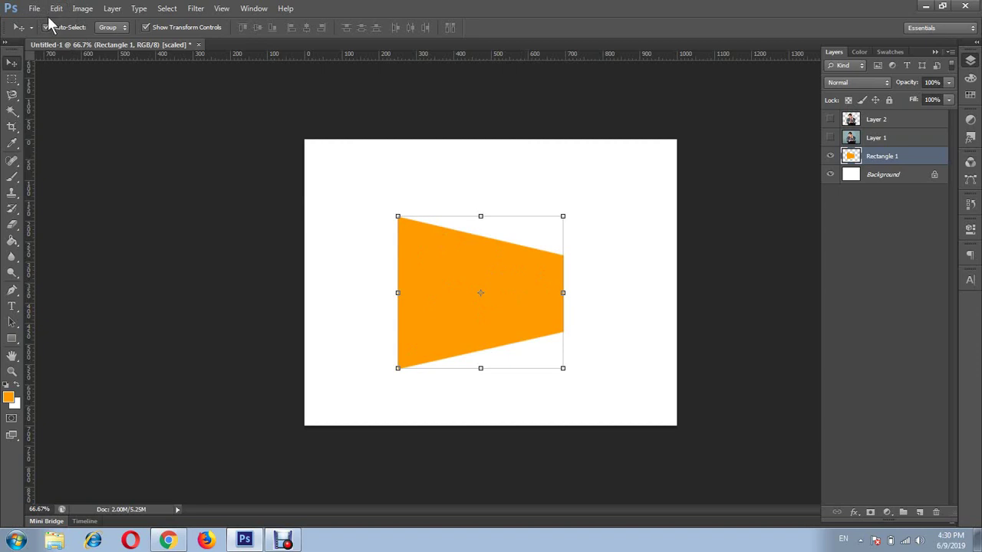
# Start a crop on the canvas with the crop tool, then cancel it.
pyautogui.click(12, 126)
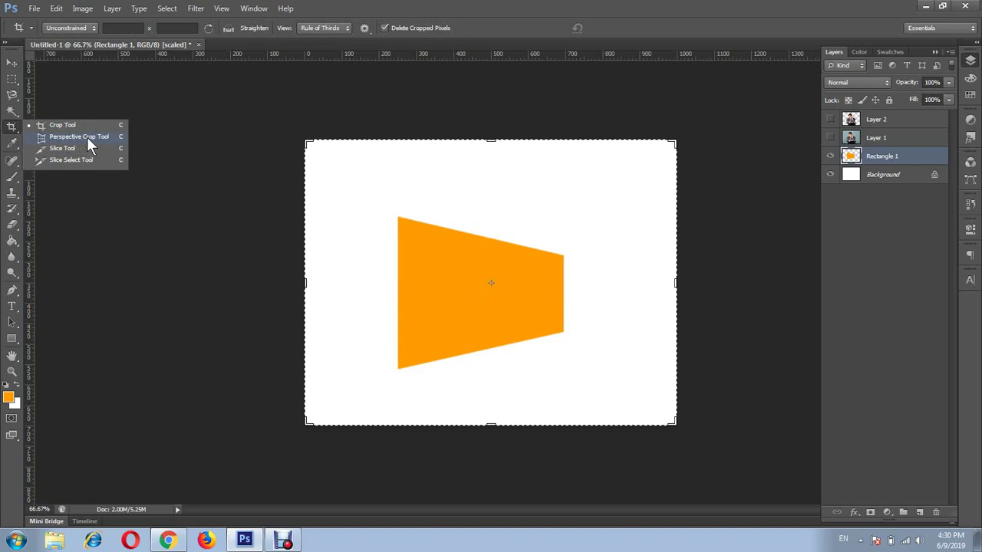
pyautogui.click(248, 160)
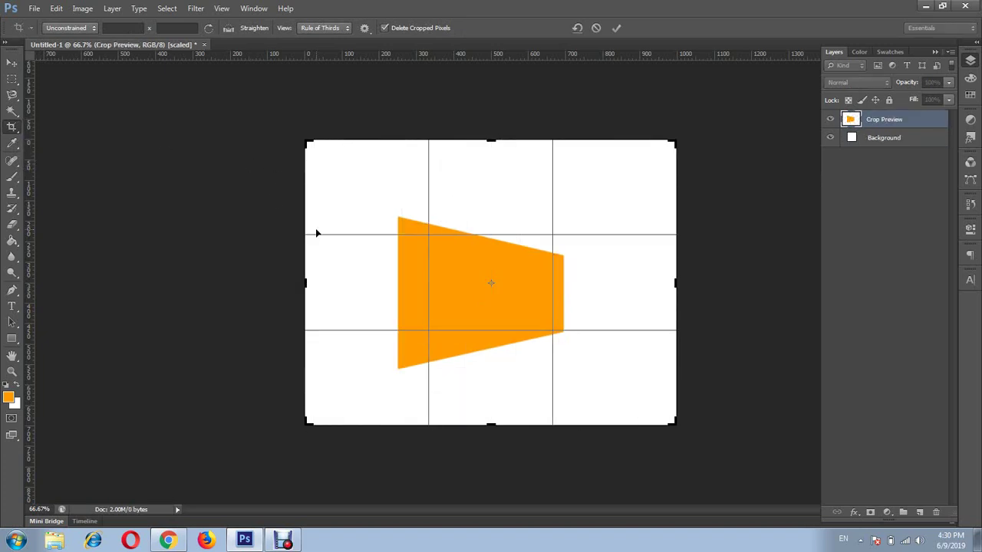
pyautogui.press('Escape')
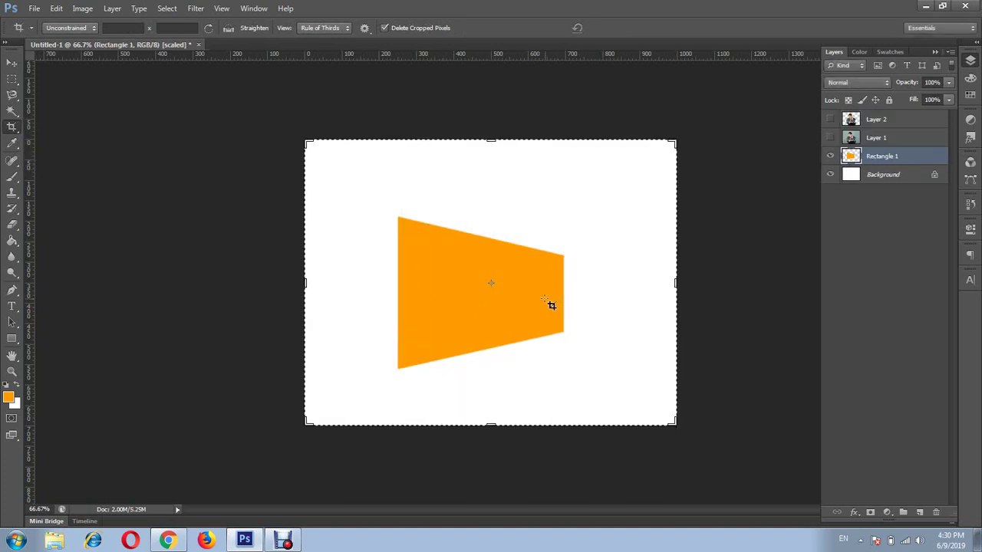
# Move the orange shape to the top-left corner and stretch it to the canvas bottom and right edges.
pyautogui.press('v')
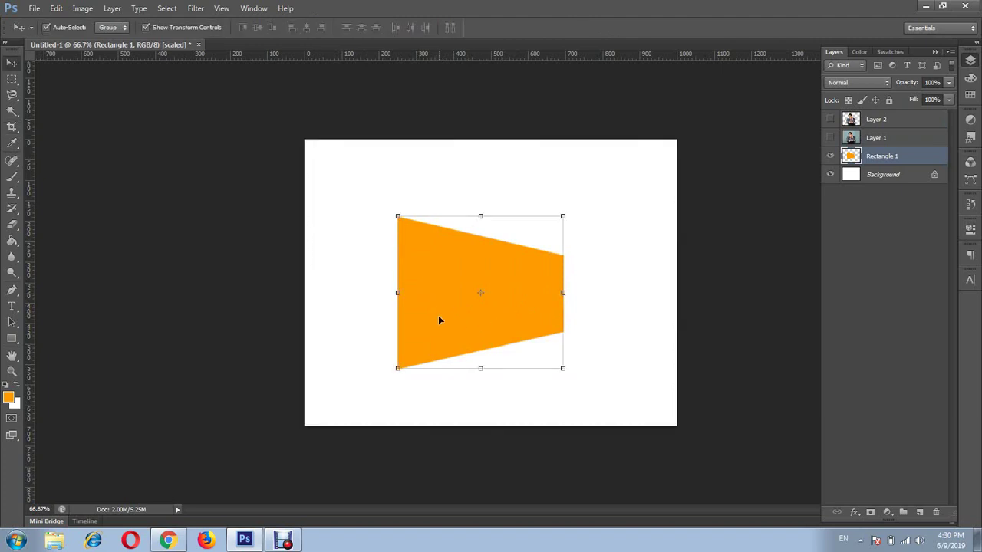
pyautogui.moveTo(439, 320); pyautogui.dragTo(345, 242)
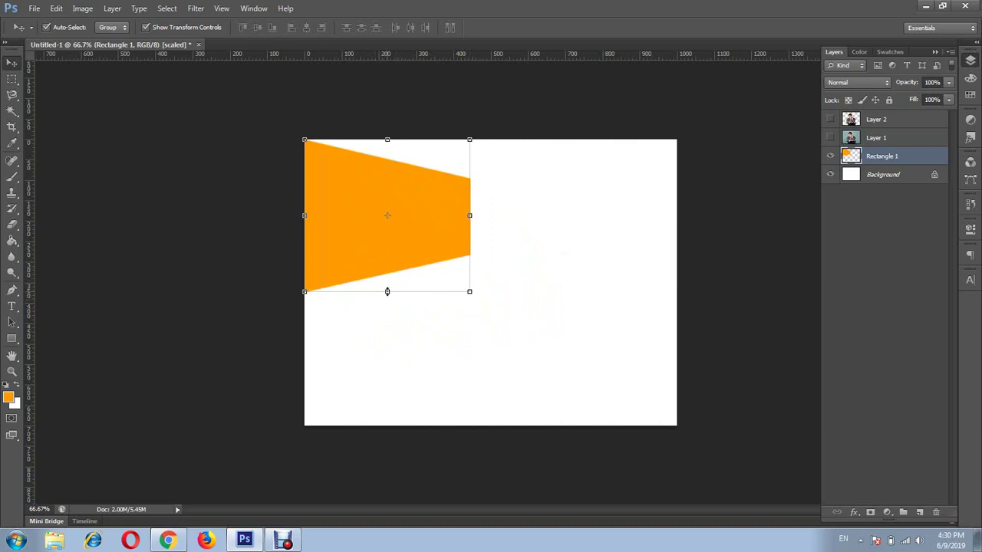
pyautogui.moveTo(387, 292); pyautogui.dragTo(396, 438)
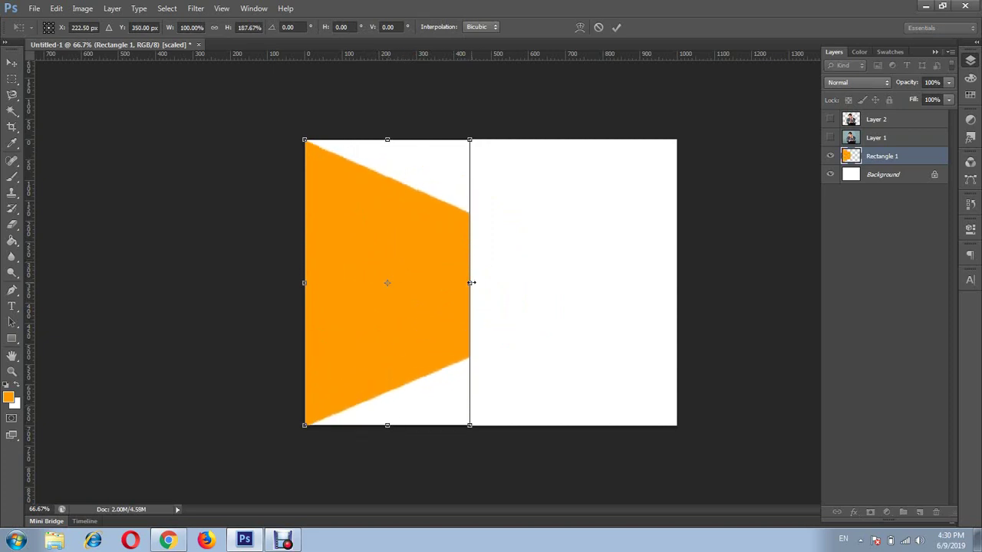
pyautogui.moveTo(470, 282); pyautogui.dragTo(682, 282)
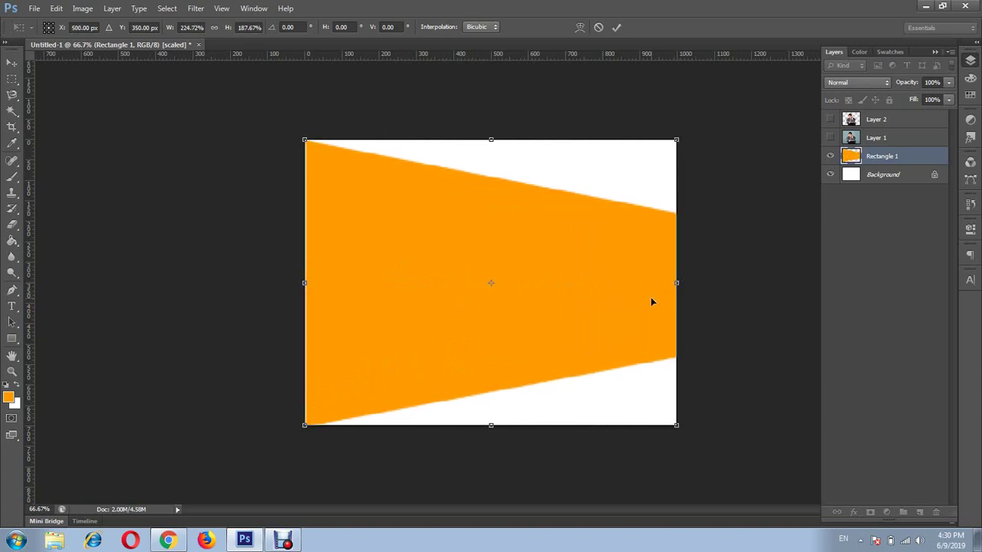
pyautogui.press('Return')
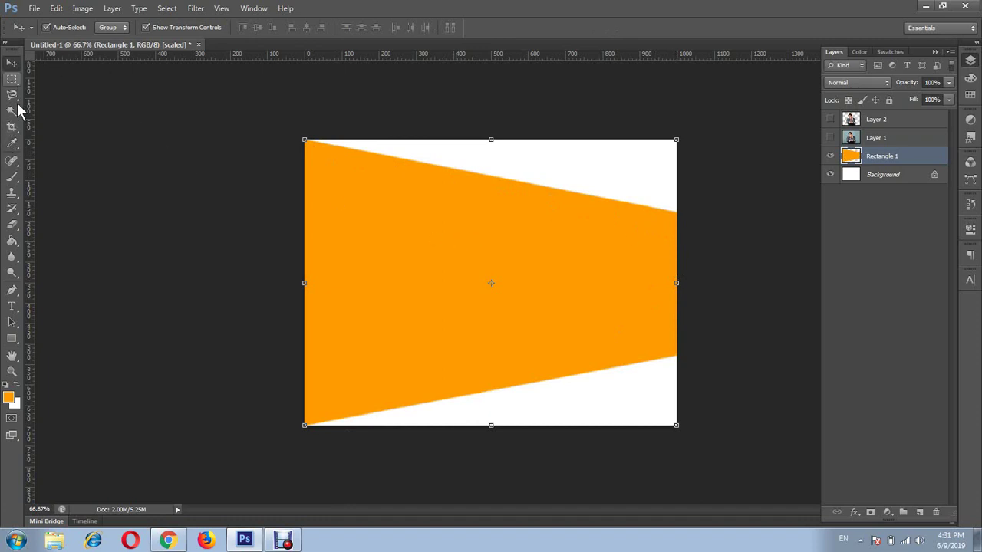
# Select the Perspective Crop Tool, frame the whole canvas, then cancel the crop.
pyautogui.moveTo(12, 127); pyautogui.dragTo(61, 125)
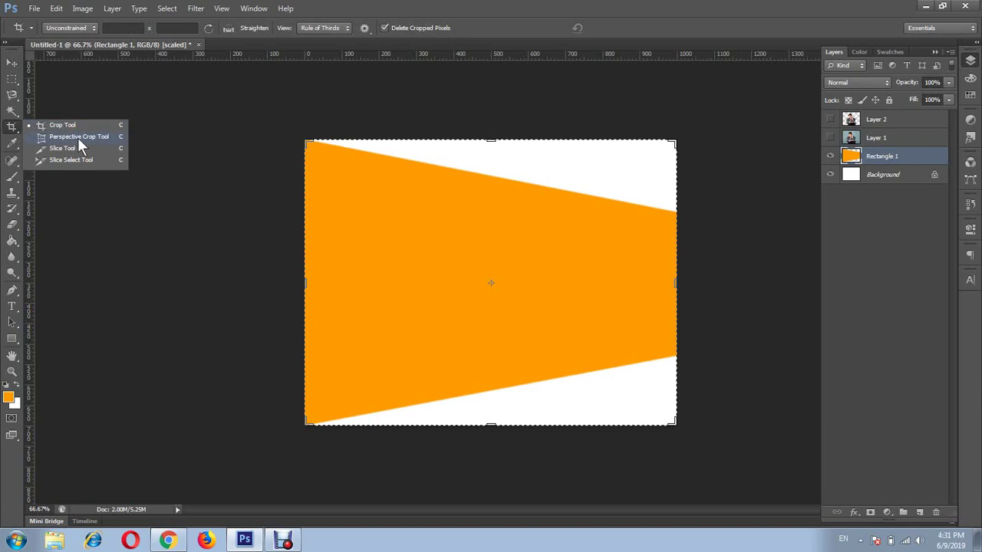
pyautogui.click(78, 137)
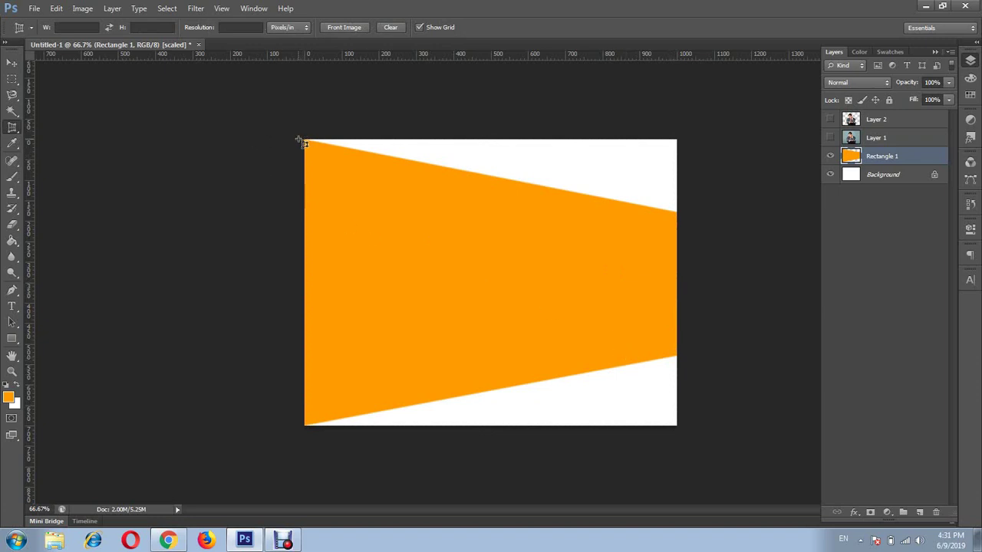
pyautogui.moveTo(305, 140); pyautogui.dragTo(600, 393)
pyautogui.moveTo(600, 393); pyautogui.dragTo(676, 425)
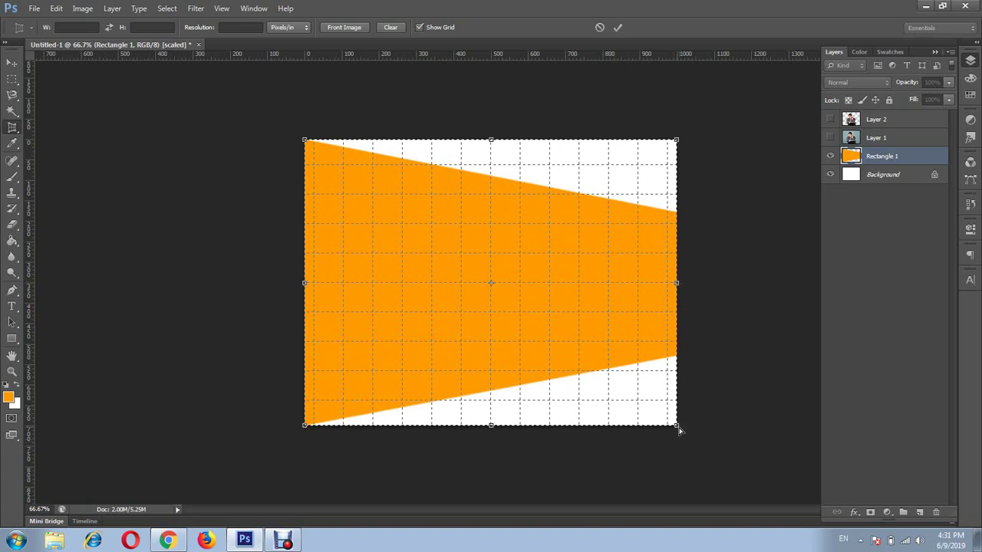
pyautogui.moveTo(676, 427); pyautogui.dragTo(677, 451)
pyautogui.moveTo(677, 294); pyautogui.dragTo(724, 298)
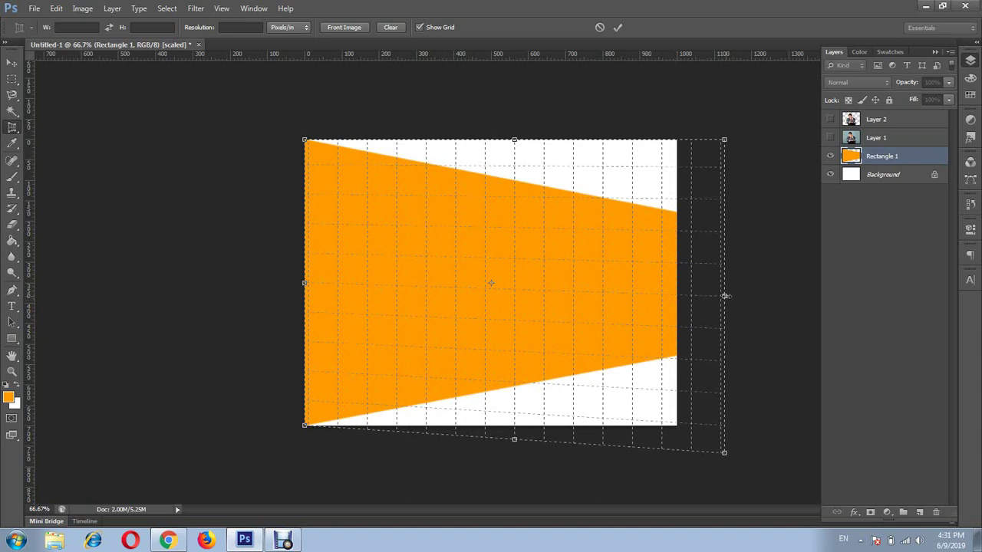
pyautogui.press('Escape')
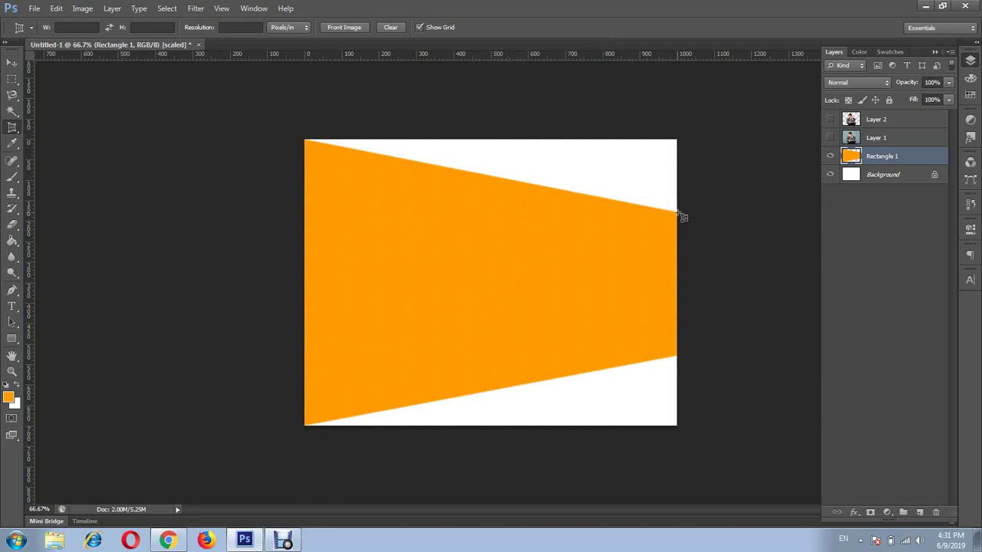
# Draw another perspective crop frame from the shape's top-right corner and cancel it.
pyautogui.moveTo(677, 212); pyautogui.dragTo(552, 354)
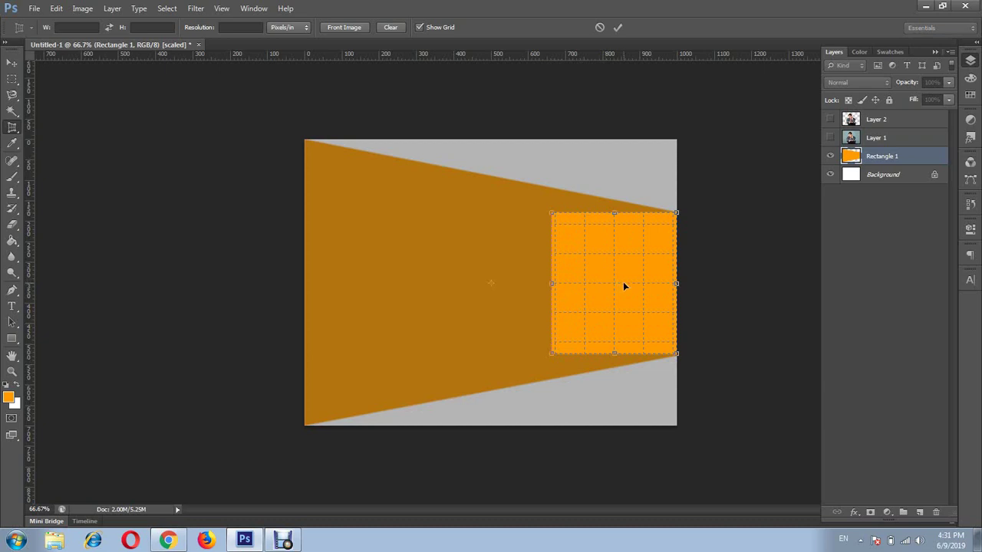
pyautogui.press('Escape')
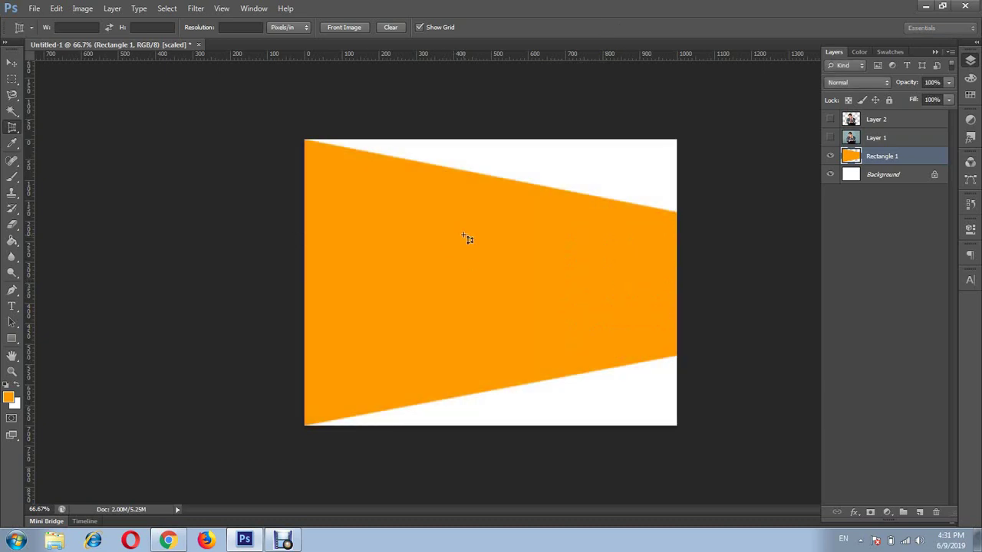
pyautogui.rightClick(13, 129)
# Make Background the active layer, frame the canvas with the Perspective Crop Tool, then cancel.
pyautogui.click(77, 138)
pyautogui.click(881, 177)
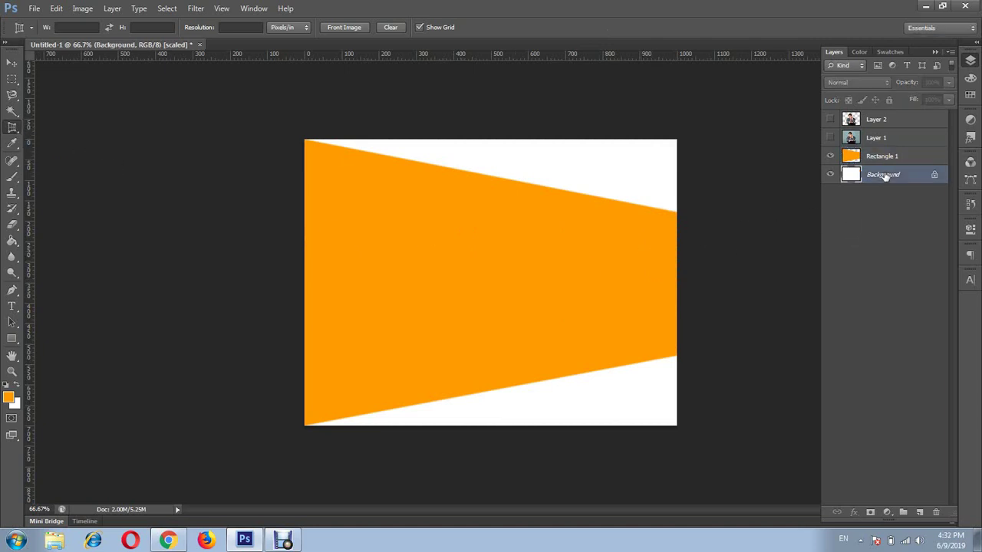
pyautogui.rightClick(13, 128)
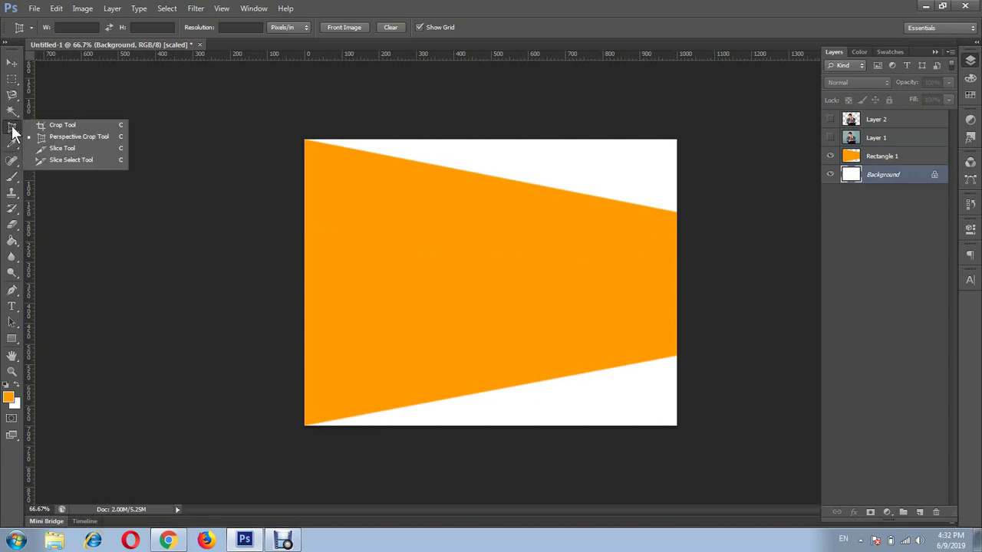
pyautogui.click(46, 126)
pyautogui.rightClick(13, 128)
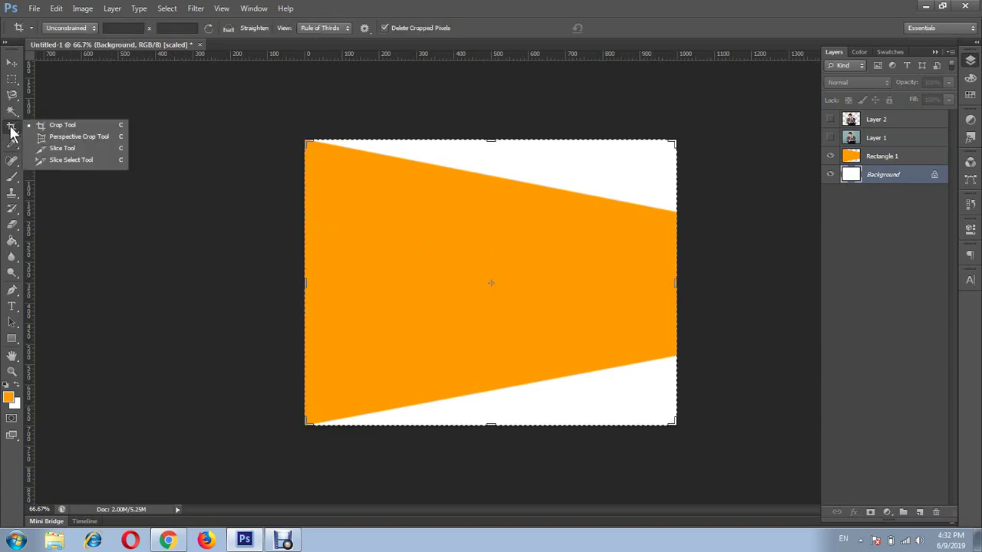
pyautogui.click(38, 129)
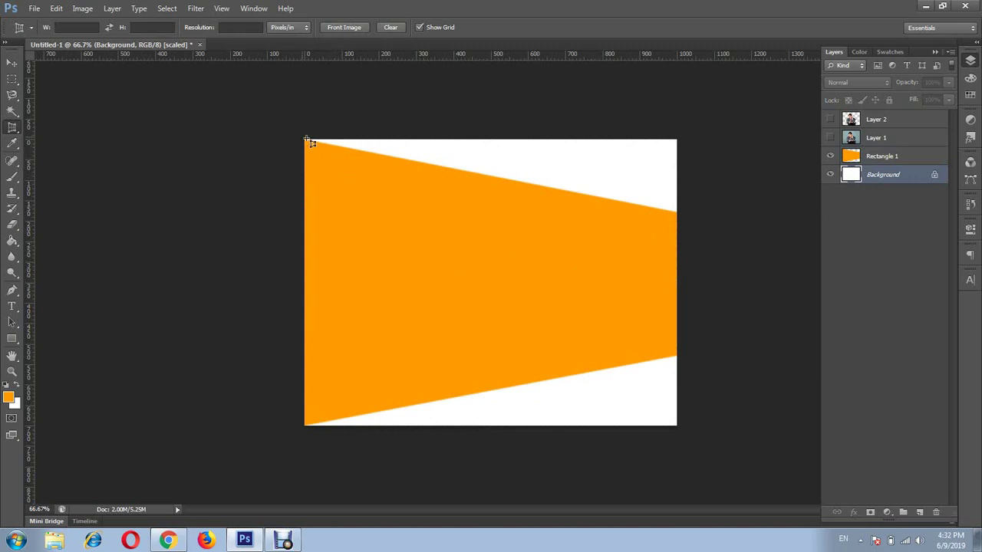
pyautogui.moveTo(309, 142)
pyautogui.mouseDown()
pyautogui.moveTo(659, 414)
pyautogui.moveTo(706, 438)
pyautogui.mouseUp()
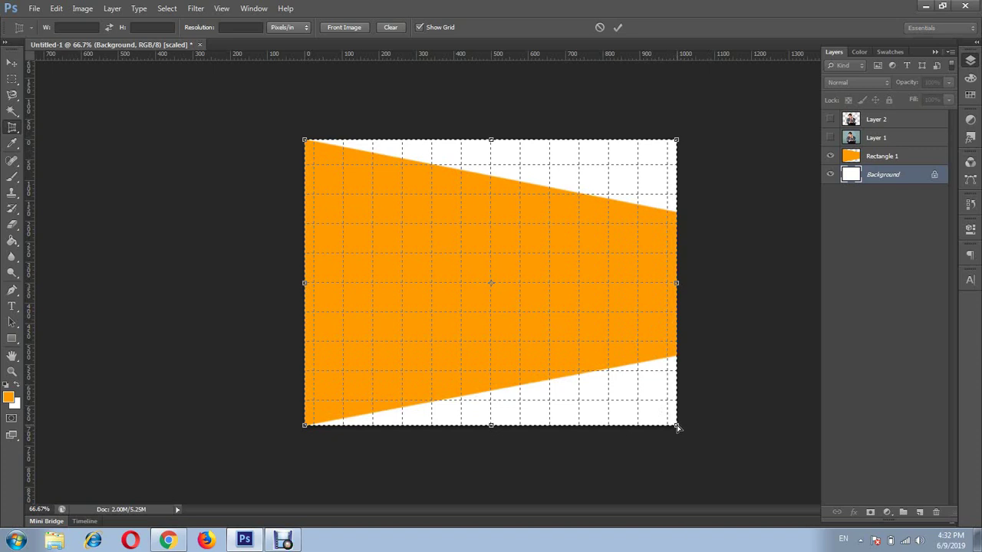
pyautogui.moveTo(677, 427)
pyautogui.mouseDown()
pyautogui.moveTo(675, 367)
pyautogui.moveTo(673, 415)
pyautogui.mouseUp()
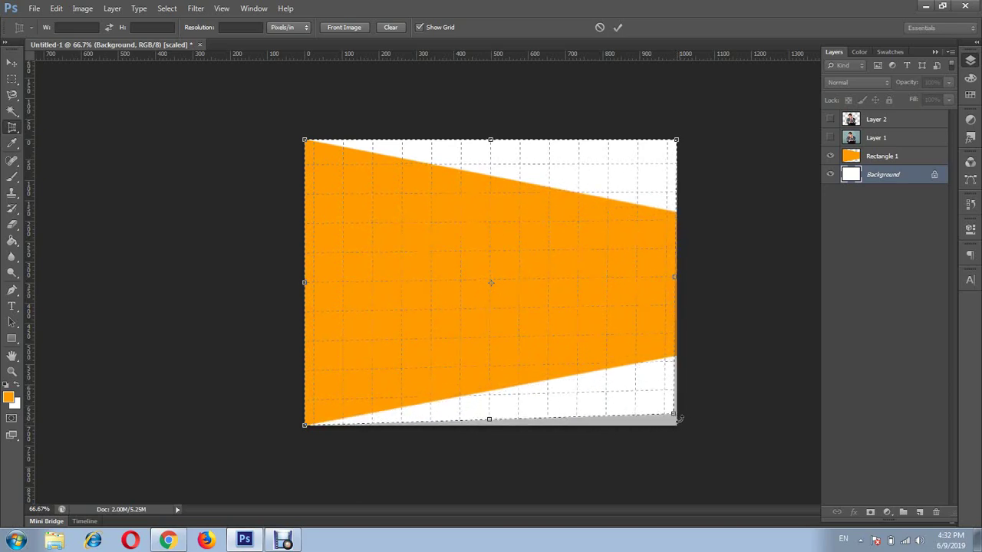
pyautogui.press('Escape')
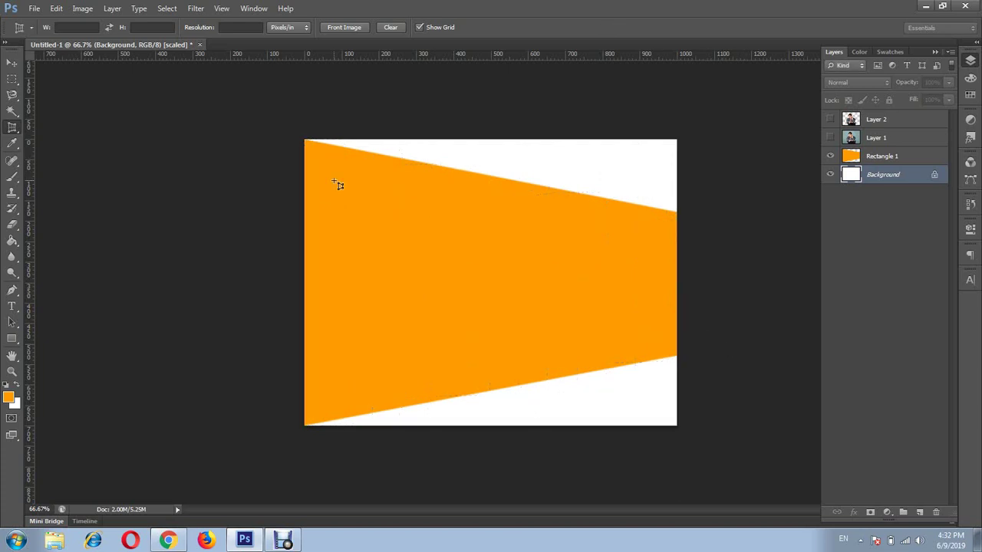
# Frame the canvas again, snap the right corners onto the shape's top and bottom edges, and apply.
pyautogui.moveTo(294, 131)
pyautogui.mouseDown()
pyautogui.moveTo(577, 365)
pyautogui.moveTo(675, 429)
pyautogui.mouseUp()
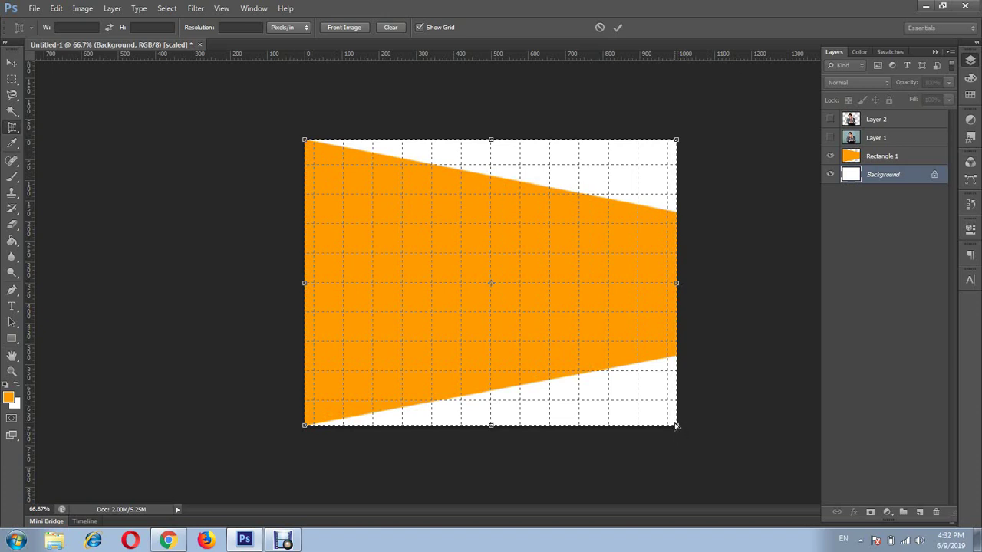
pyautogui.moveTo(675, 428); pyautogui.dragTo(676, 355)
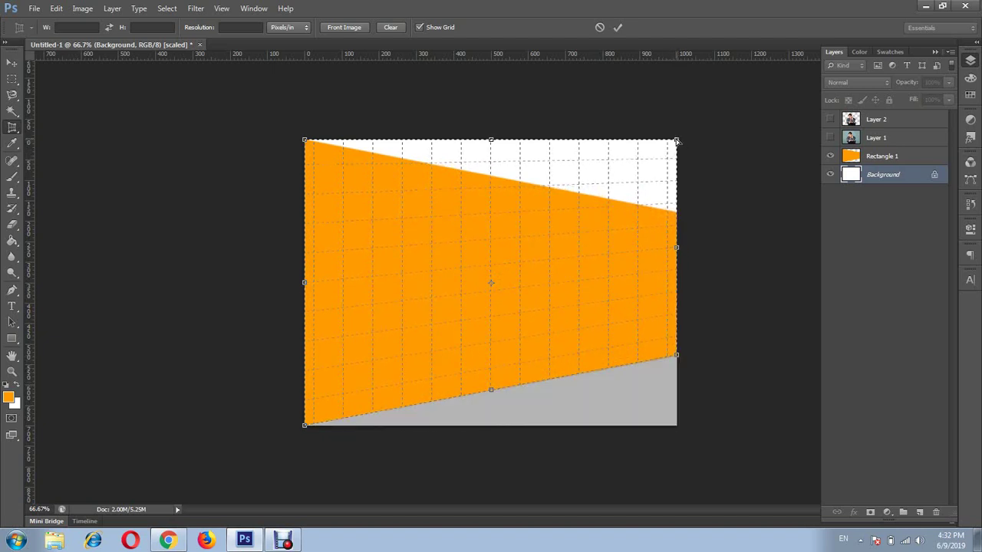
pyautogui.moveTo(675, 140); pyautogui.dragTo(676, 213)
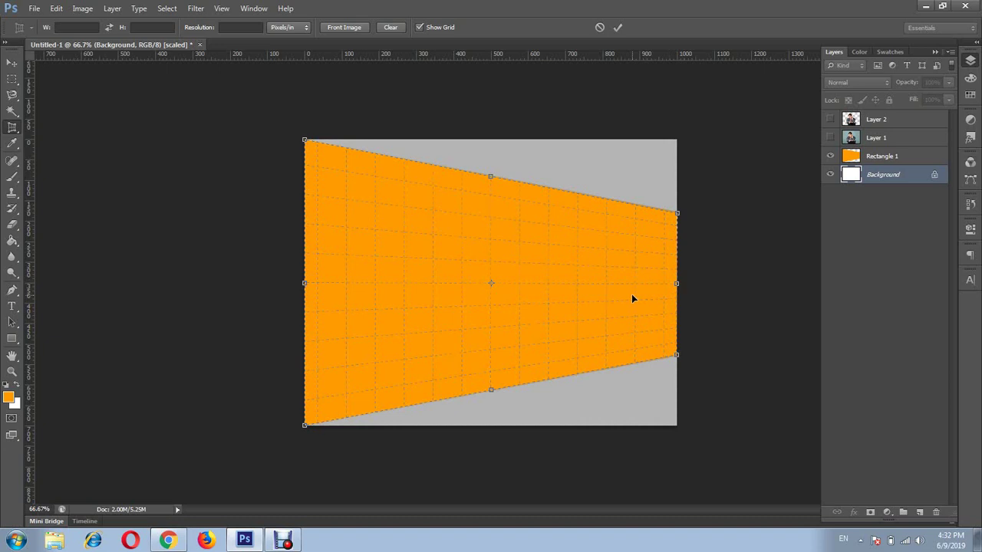
pyautogui.press('Return')
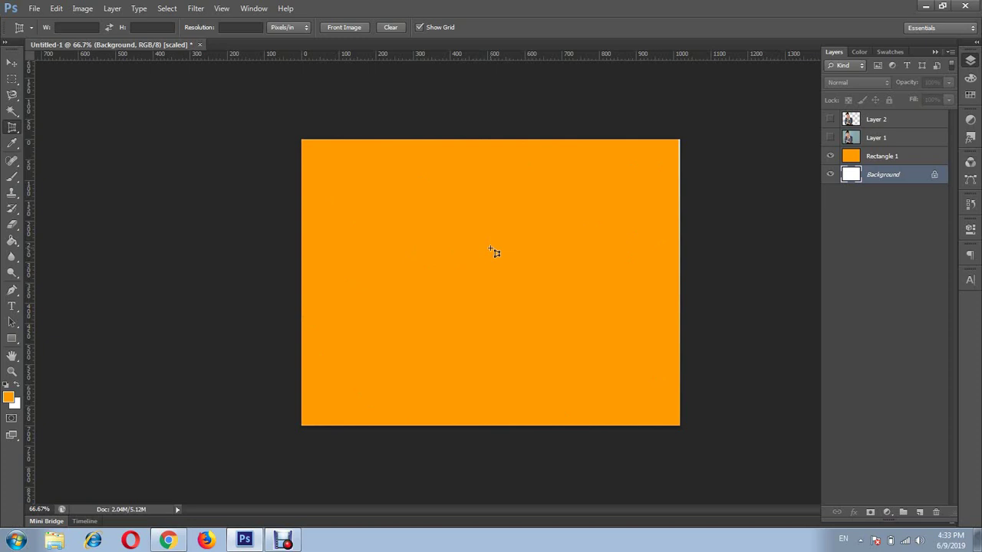
# Switch from the crop tools back to the Move tool.
pyautogui.rightClick(14, 129)
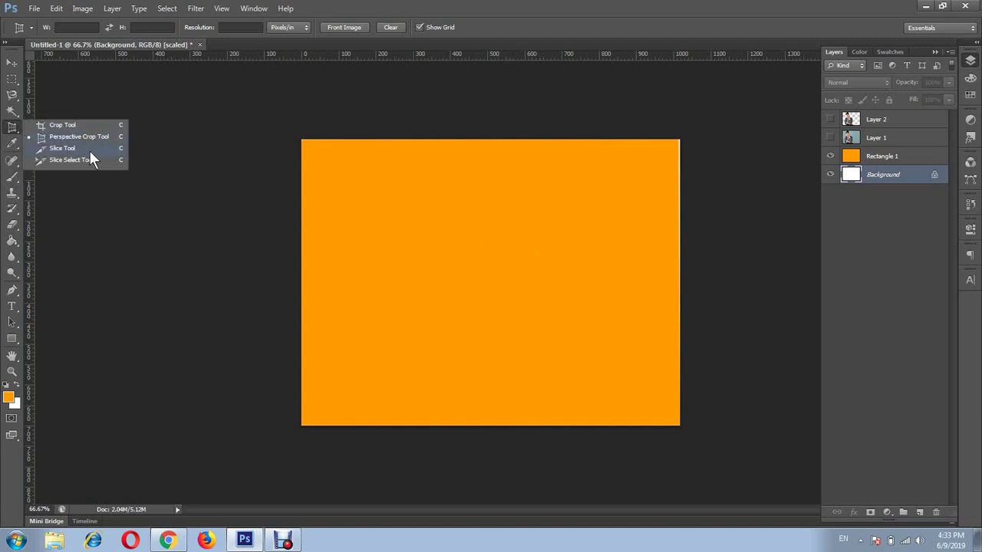
pyautogui.click(22, 65)
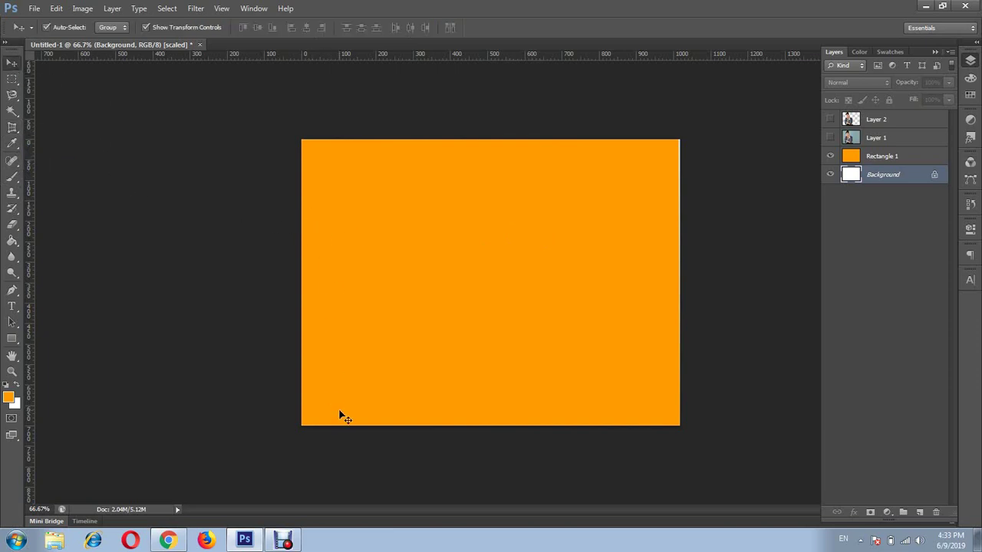